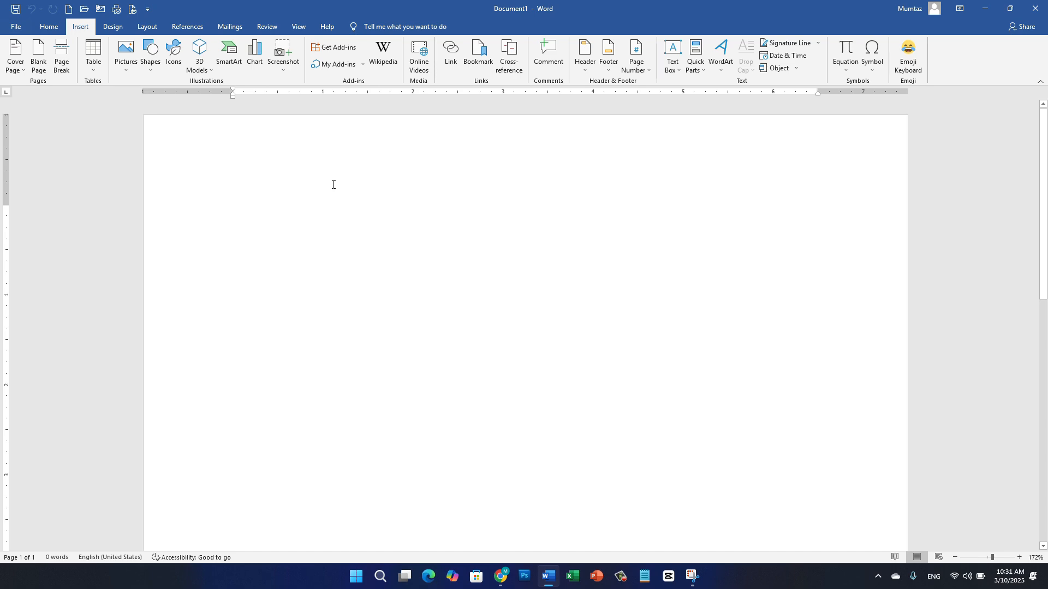
Insert a screen clipping of the desktop's two icon columns into the blank document.
click(284, 71)
click(292, 82)
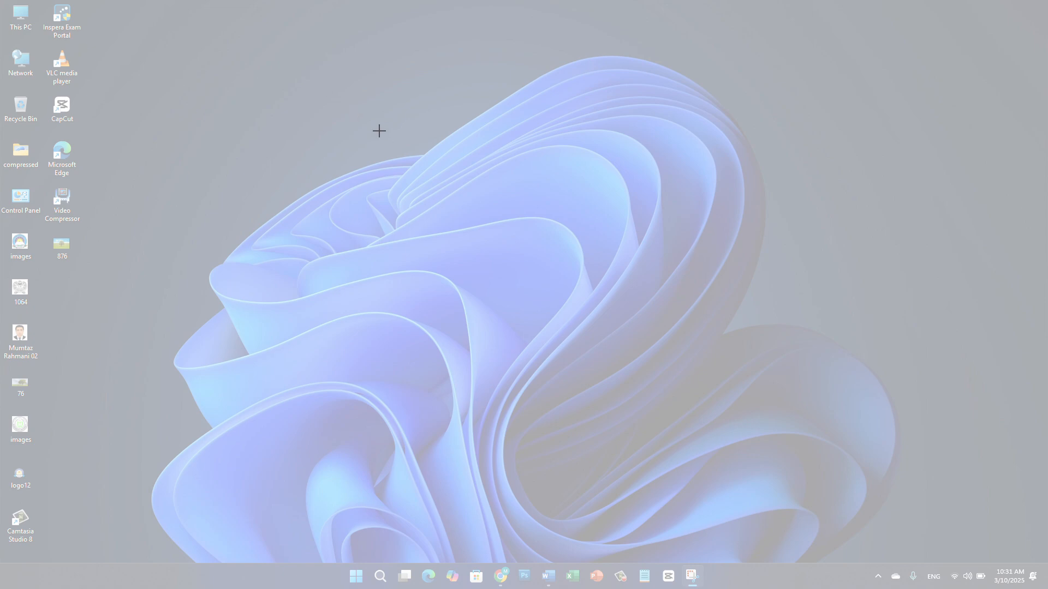
drag(120, 3, 1, 561)
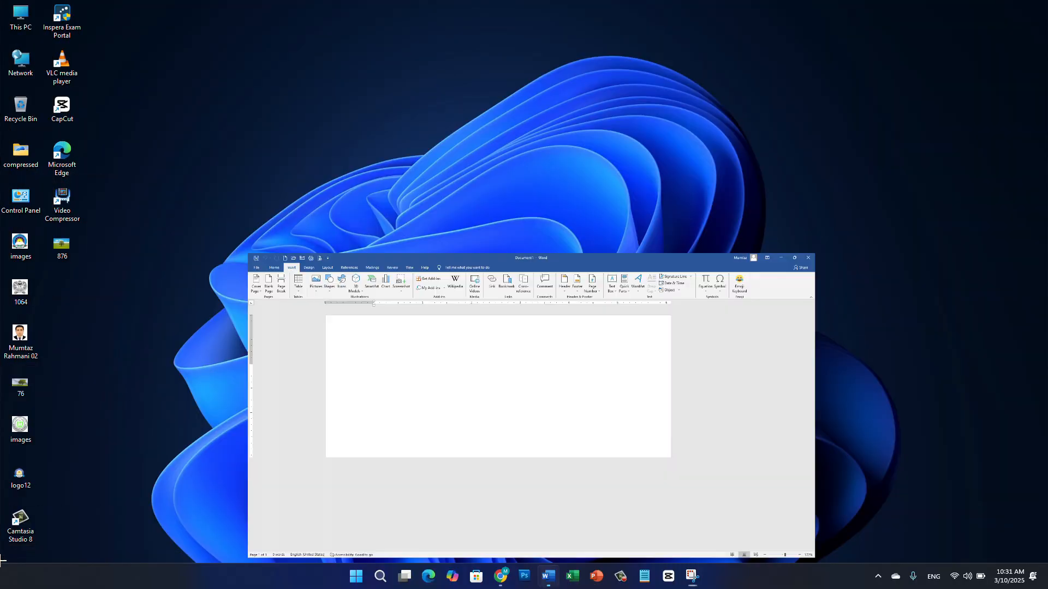
key(ctrl+v)
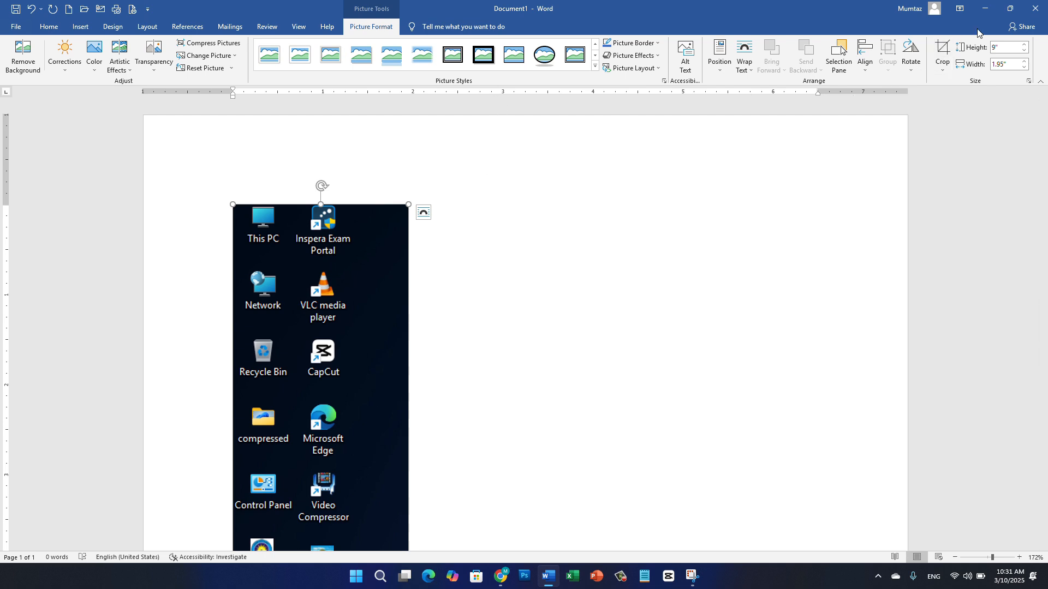
Minimize the document, switch to Snipping Tool and capture a tall rectangular snip of the desktop's icon columns.
click(986, 12)
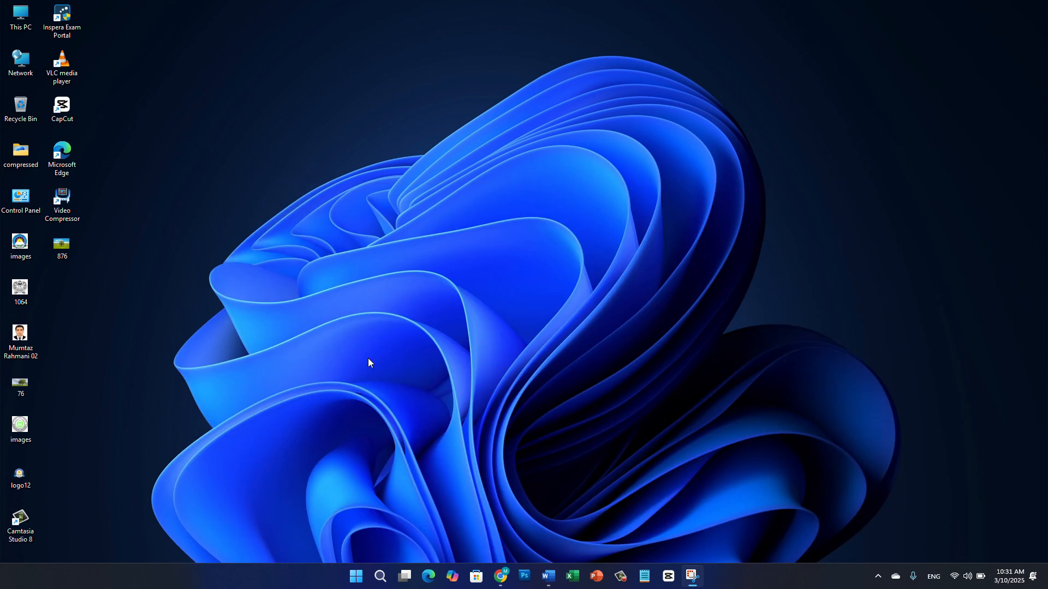
click(379, 577)
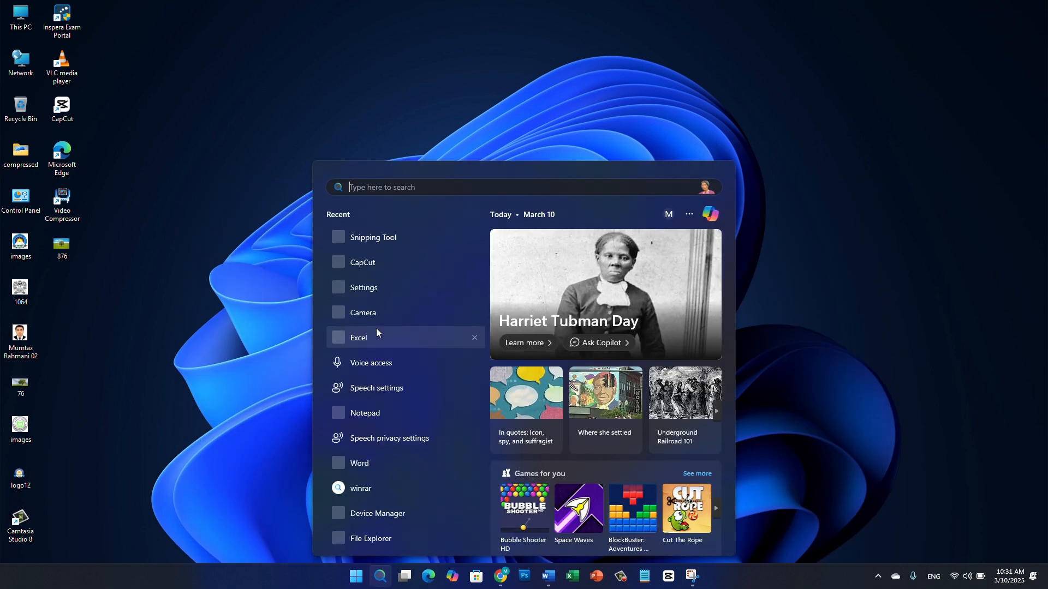
click(364, 233)
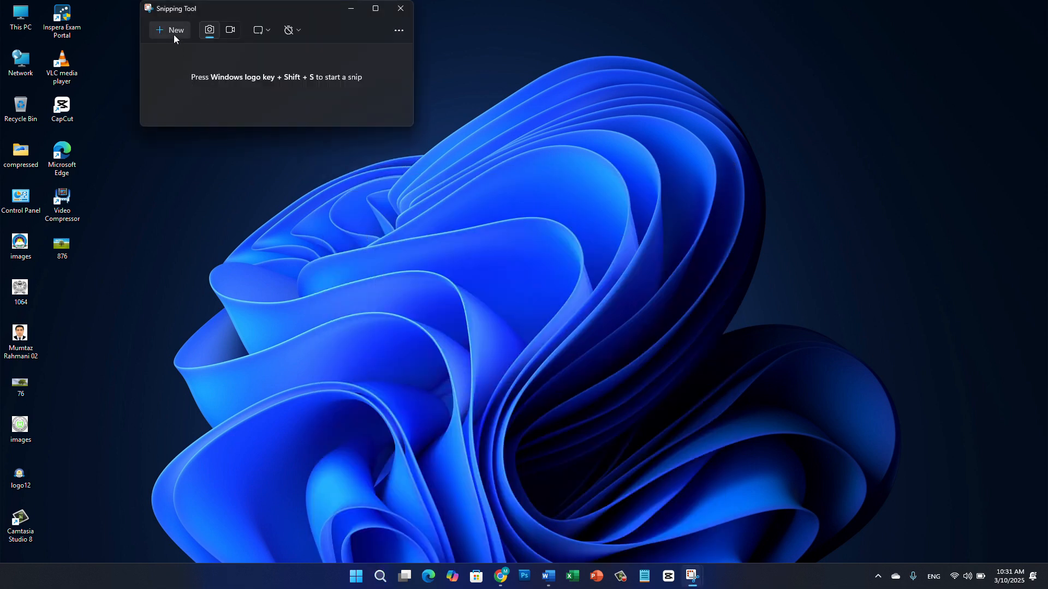
click(174, 32)
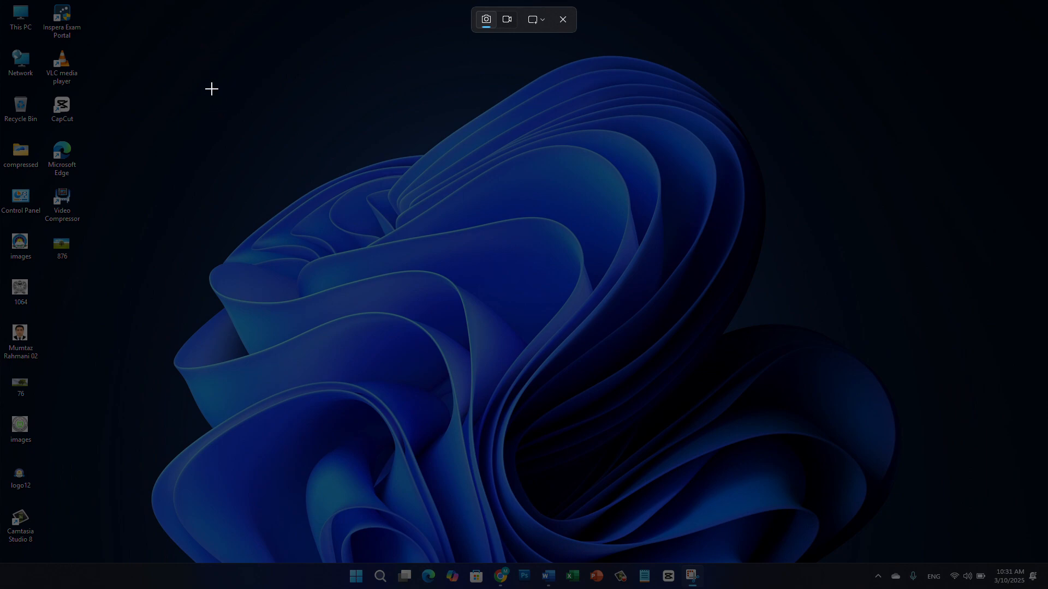
drag(165, 11, 2, 562)
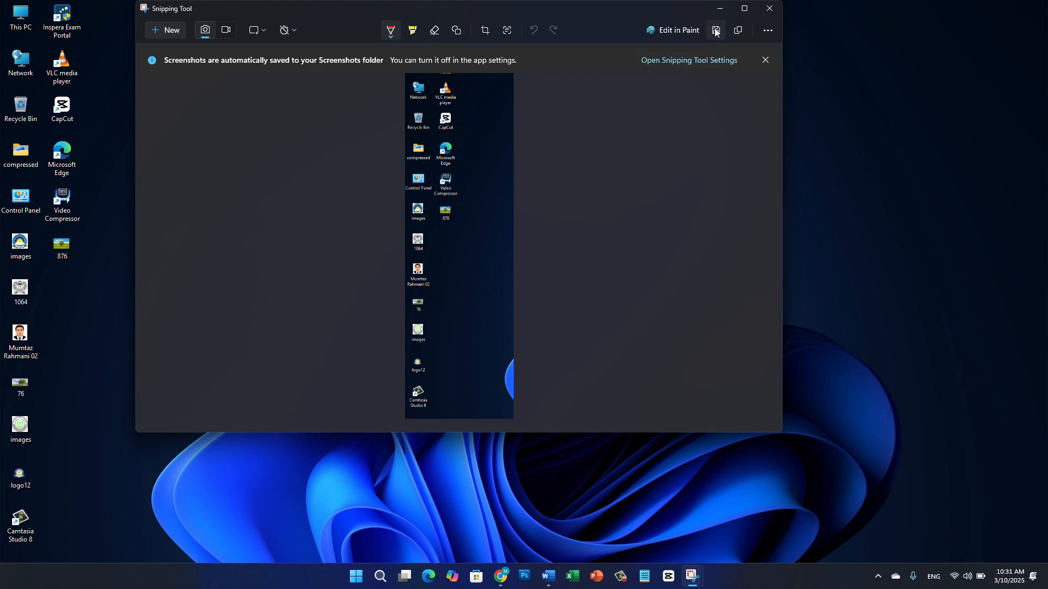
Save the snip as a PNG on the Desktop under its suggested name and close Snipping Tool.
click(715, 31)
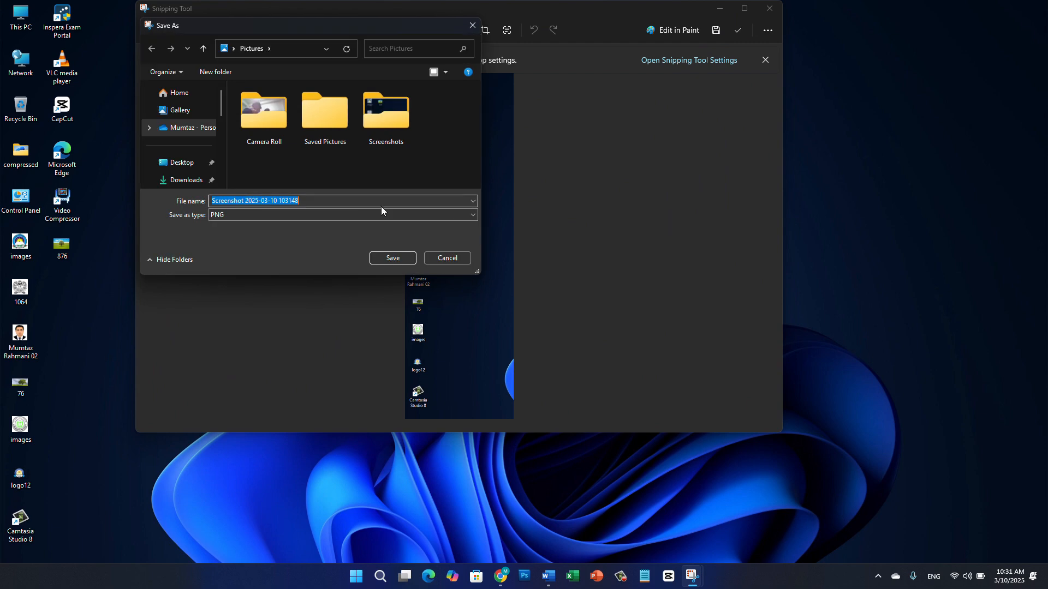
click(185, 163)
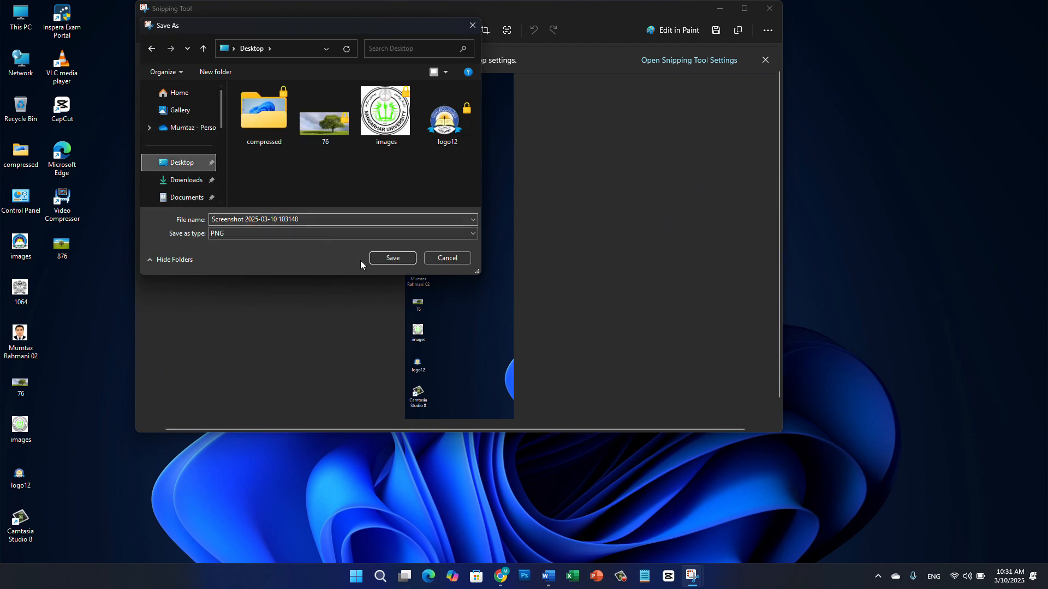
click(394, 261)
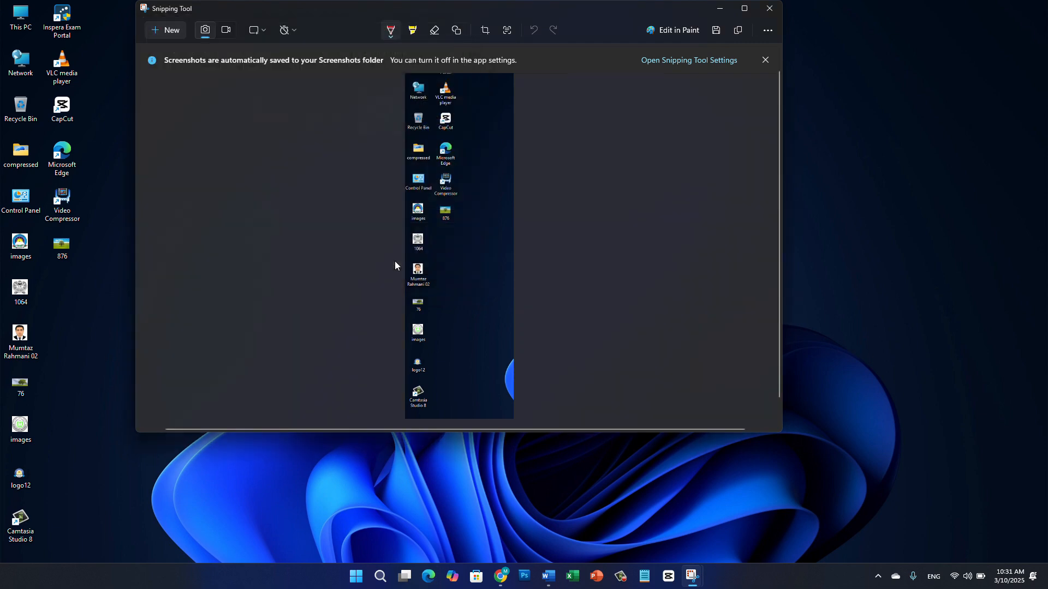
click(769, 16)
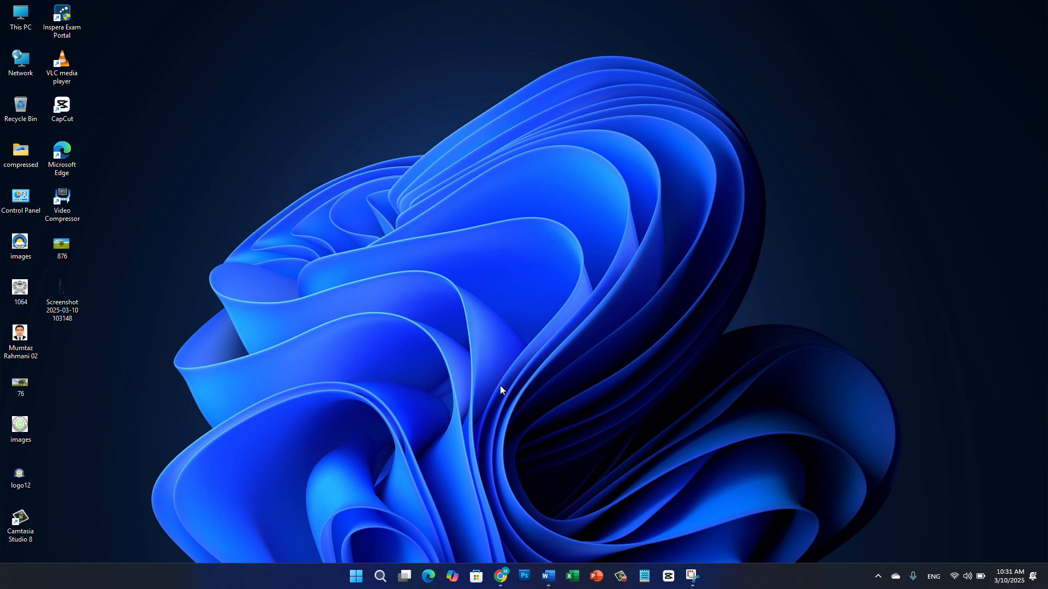
Return to Word and delete the desktop clipping from the document.
click(546, 576)
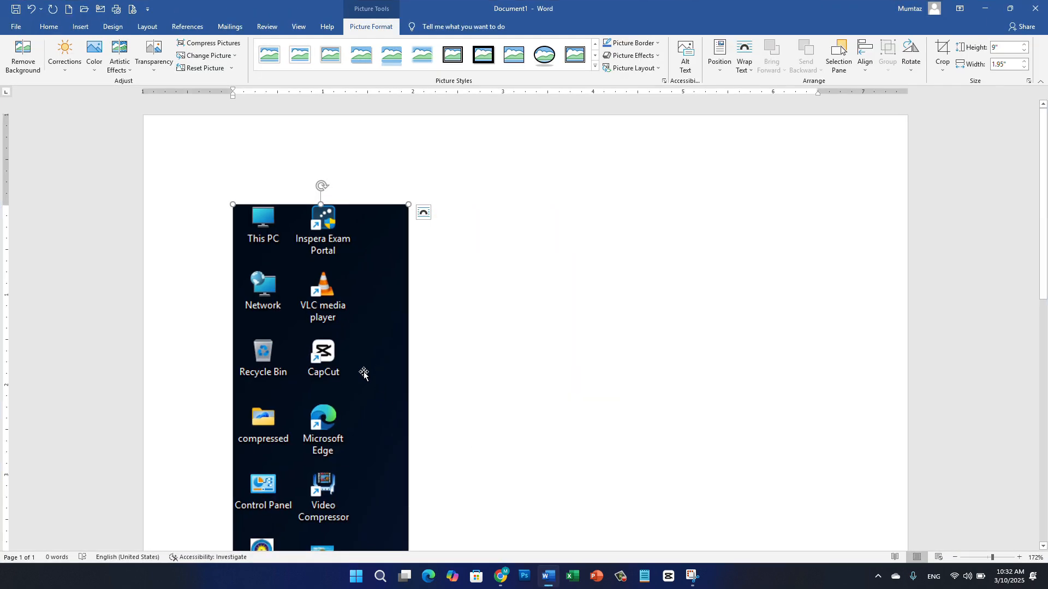
key(Delete)
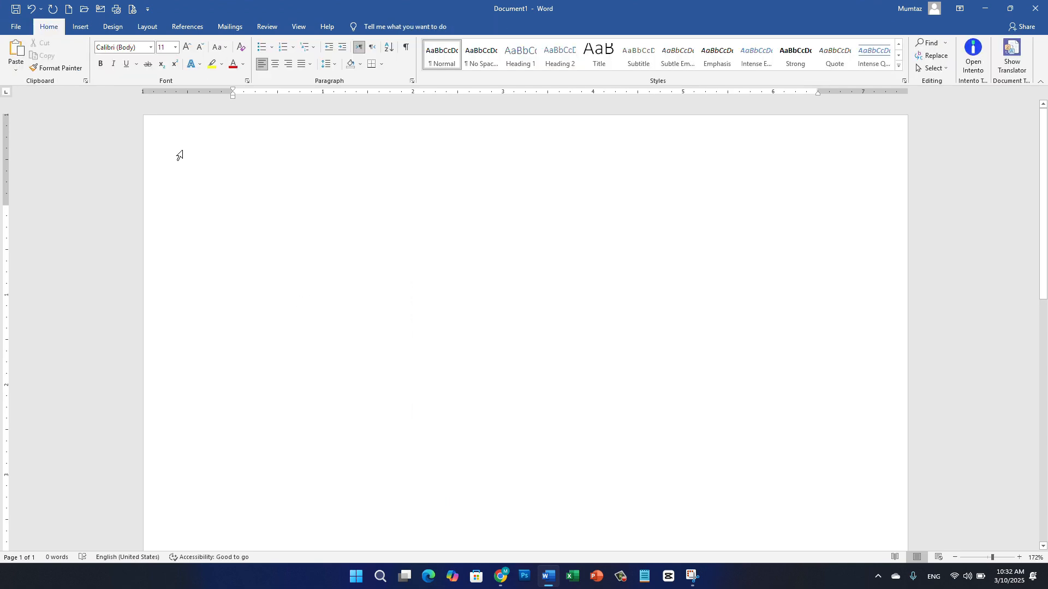
click(80, 28)
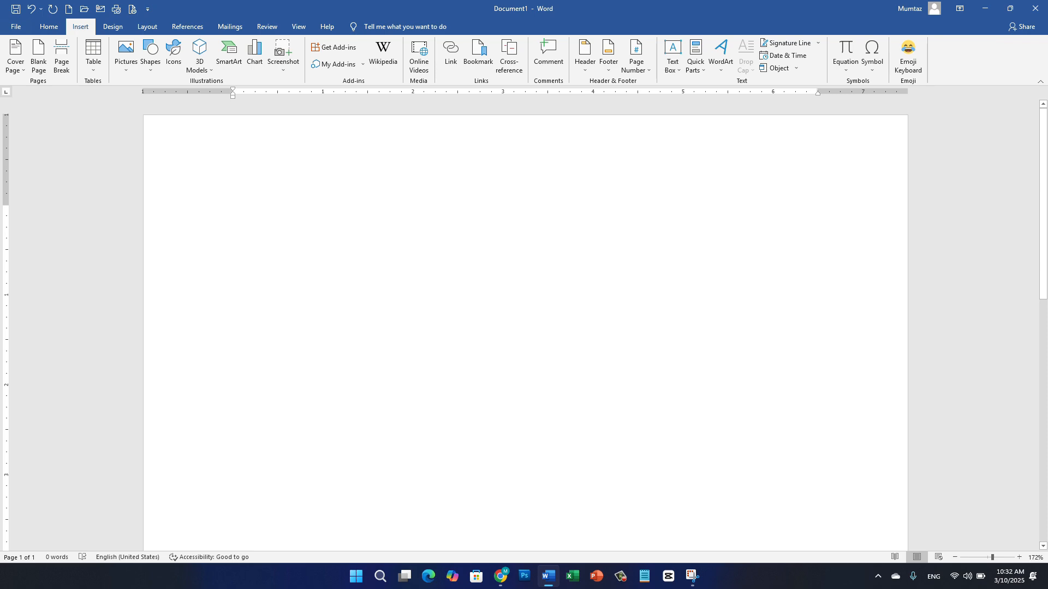
Write "Internet" on the first line and "Microsoft Account" on the second line of the document.
text(Internet)
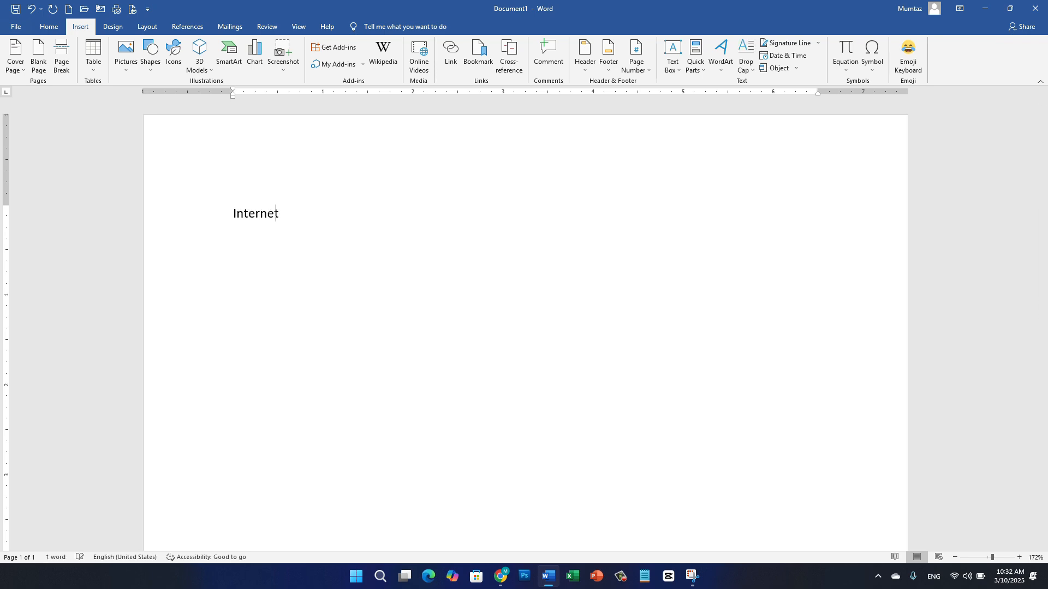
key(Return)
text(Microsoft )
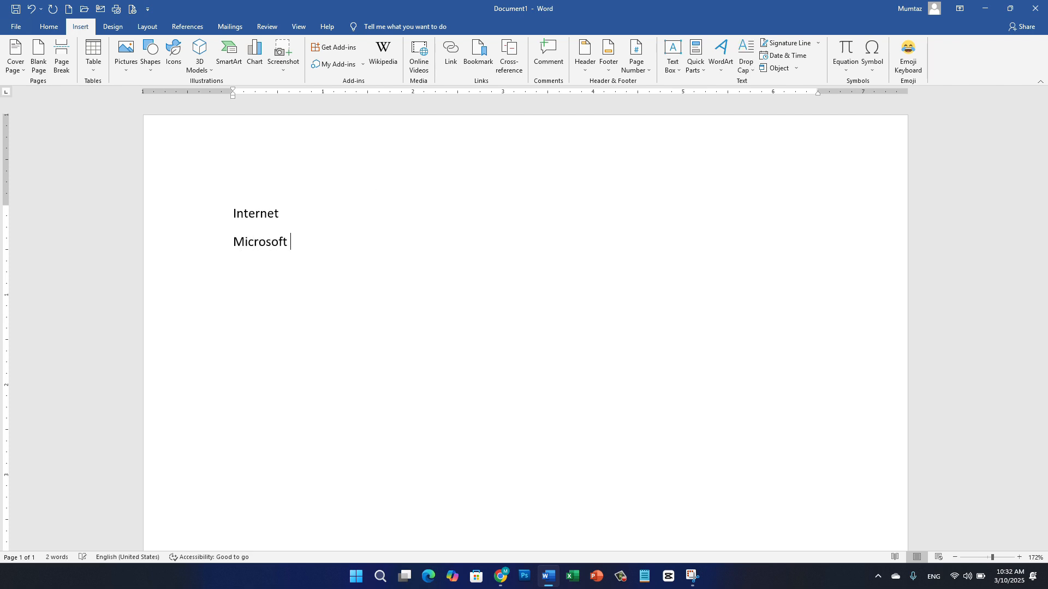
text(Account)
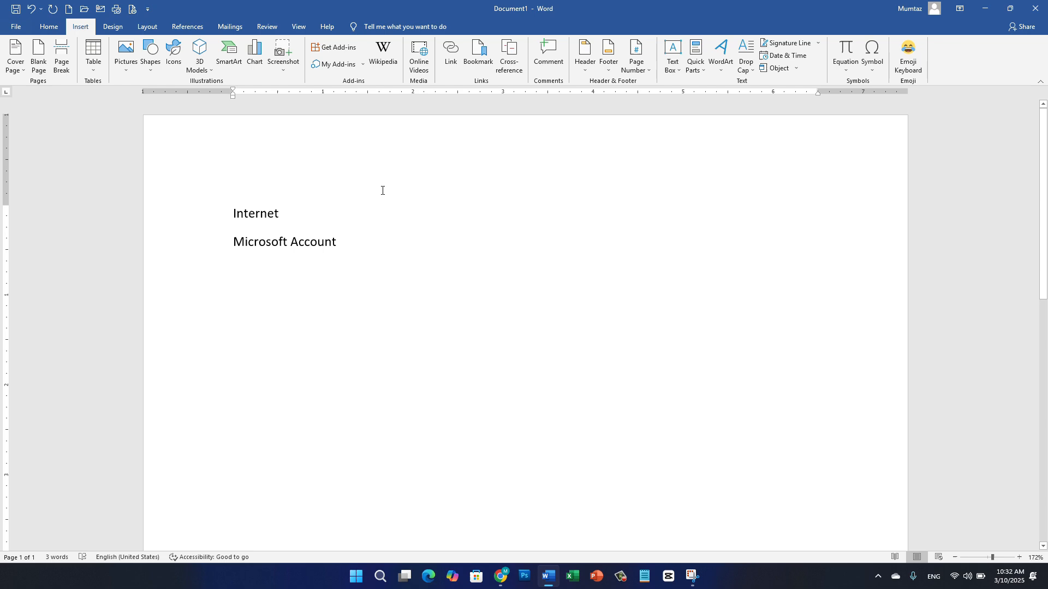
Add the Emoji Keyboard add-in from the Office Add-ins store, accept its license terms and dismiss the introduction tip.
click(353, 55)
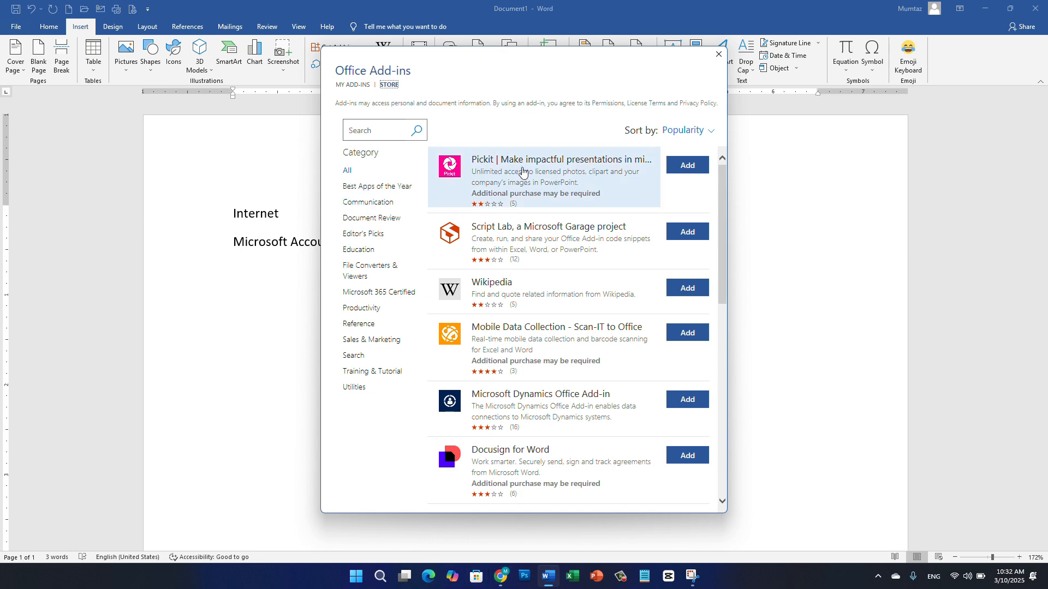
click(375, 135)
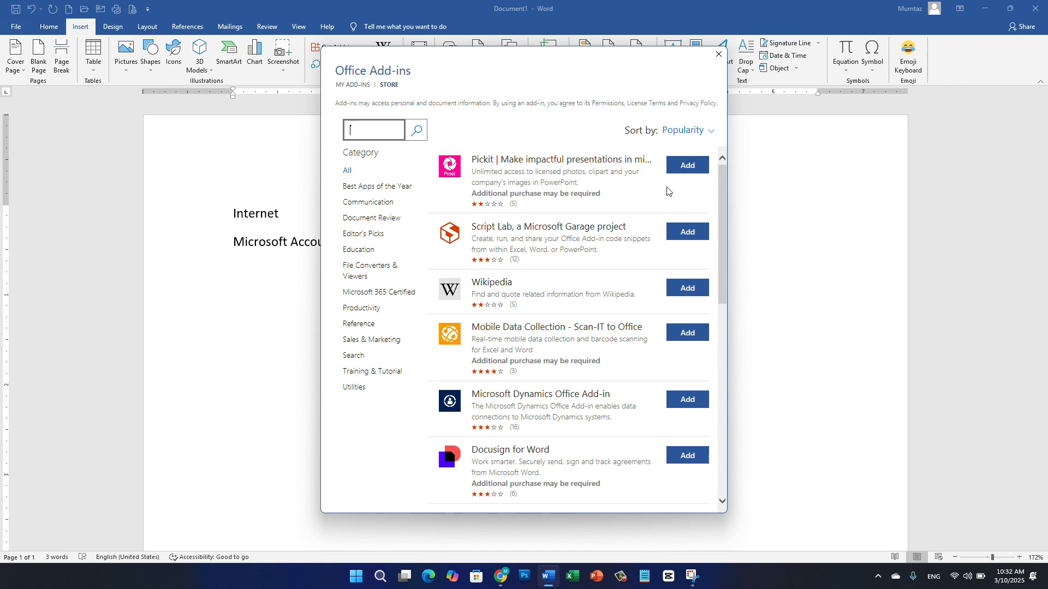
drag(723, 215, 723, 433)
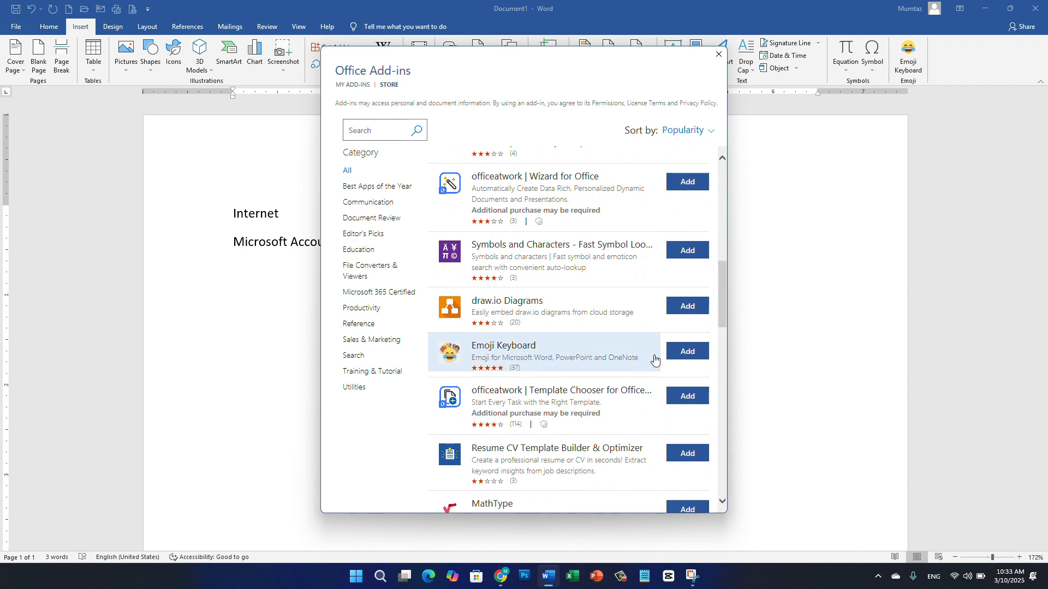
click(674, 355)
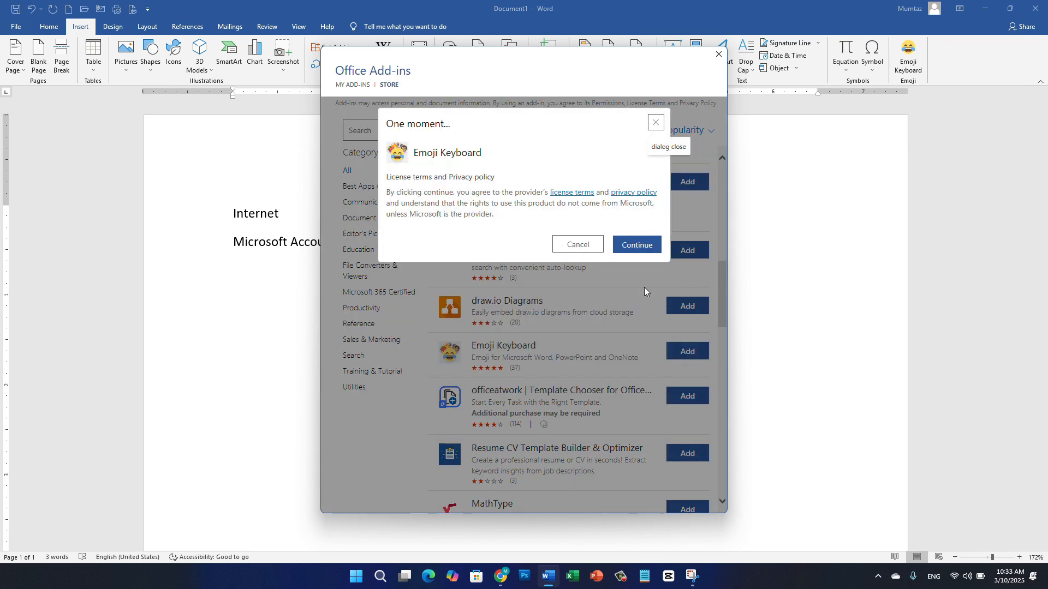
click(644, 248)
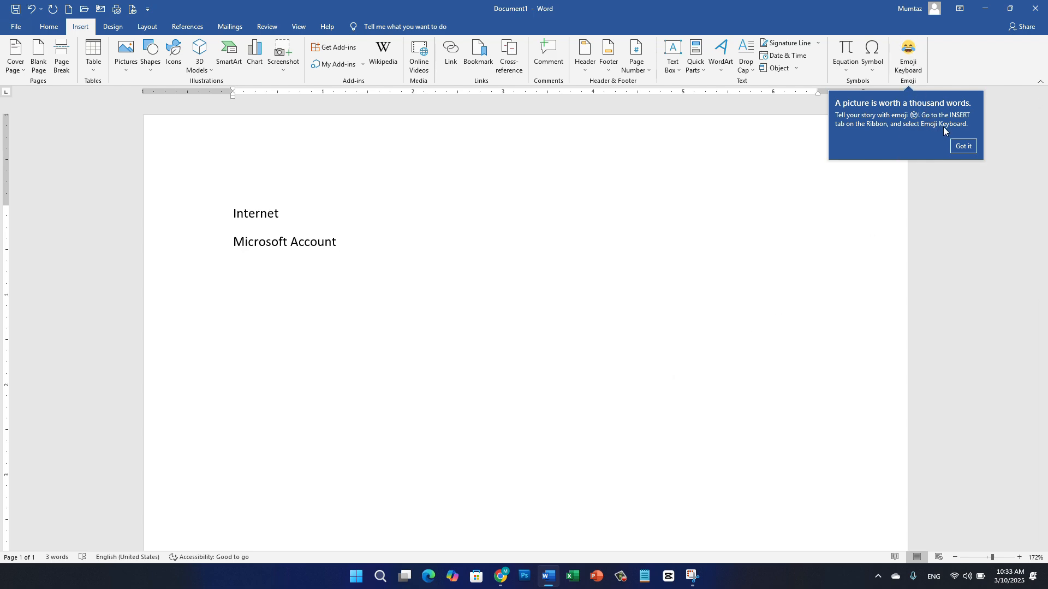
click(964, 146)
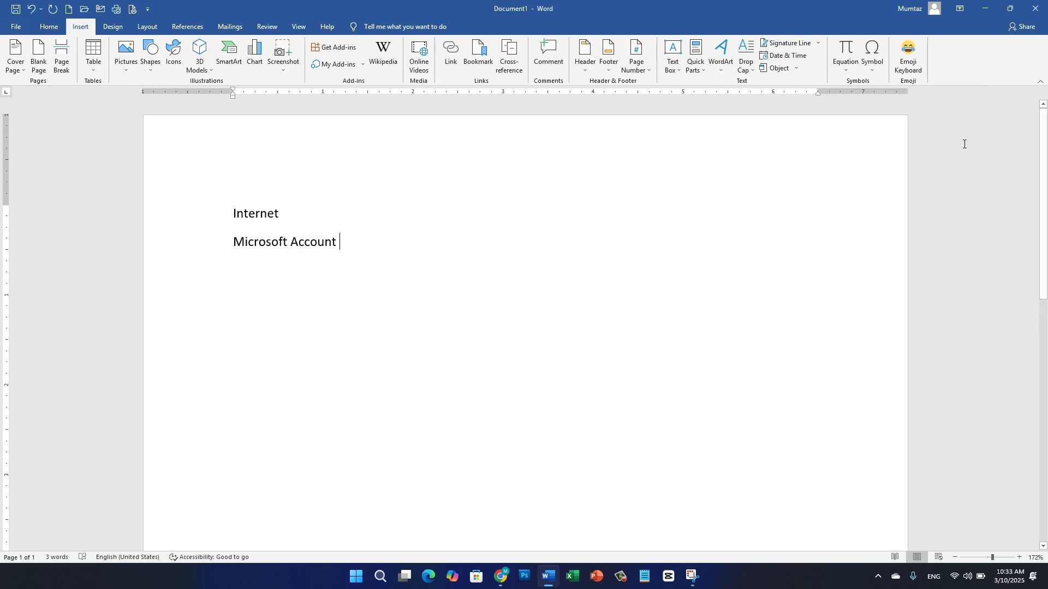
Insert the running man emoji at size L (128px) after "Microsoft Account" and close the Emoji Keyboard.
click(909, 59)
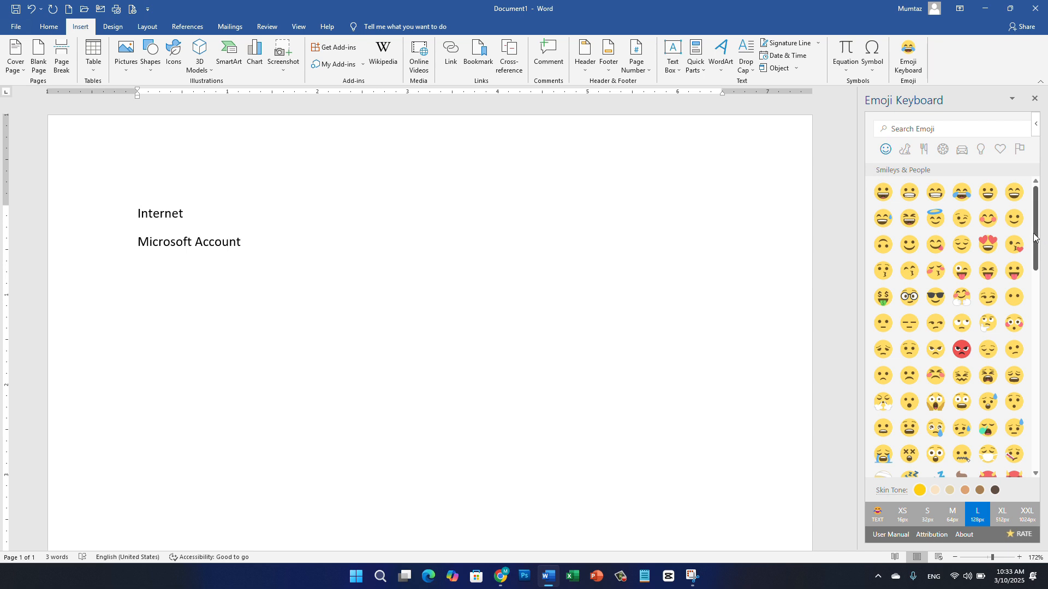
drag(1034, 239, 1039, 349)
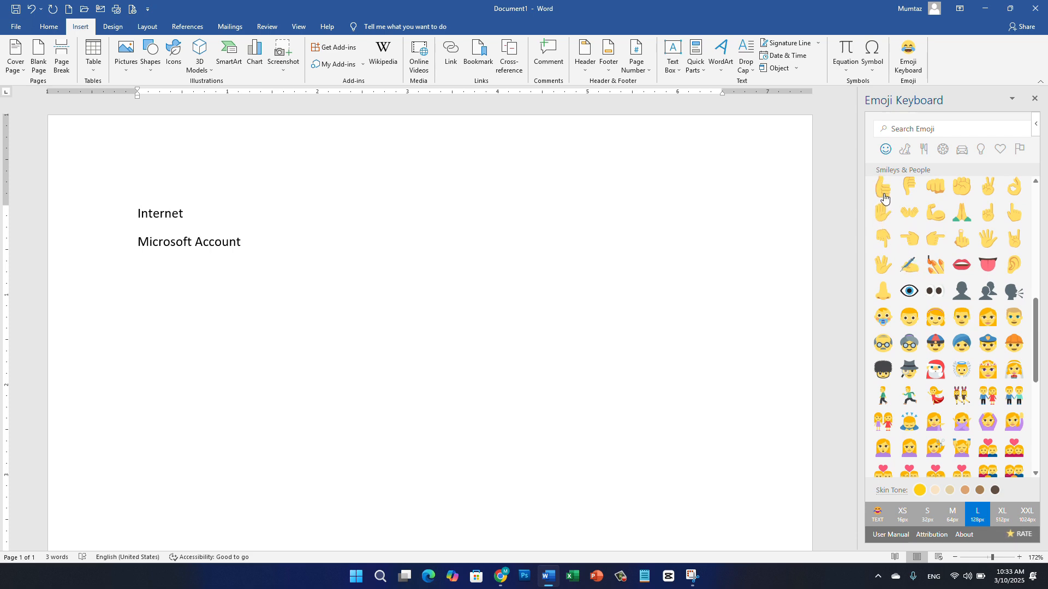
click(912, 404)
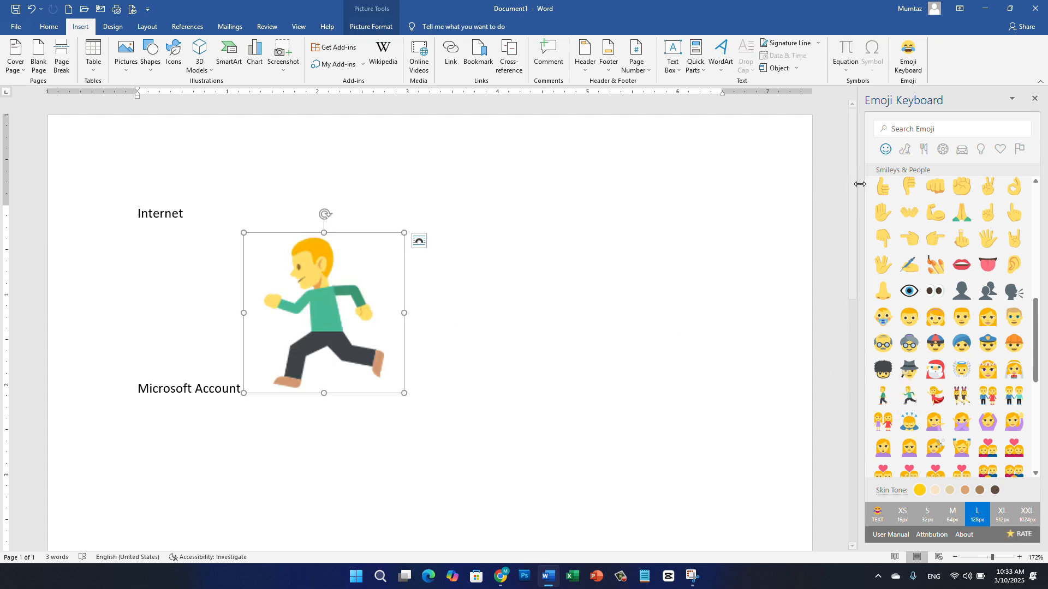
click(1034, 98)
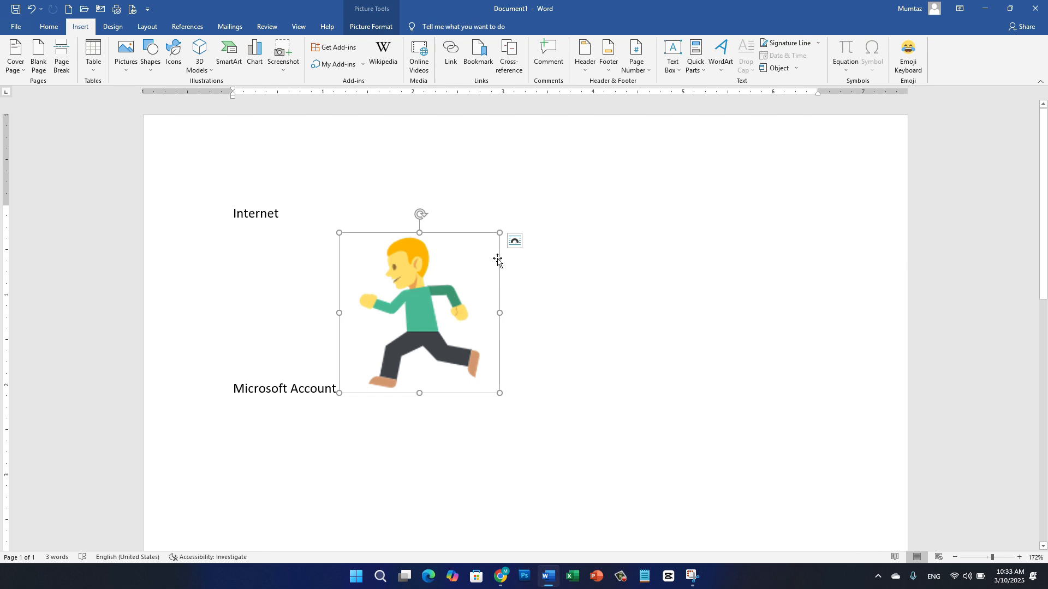
Give the running man emoji Tight text wrapping, move it below the "Microsoft Account" line and deselect it.
click(516, 242)
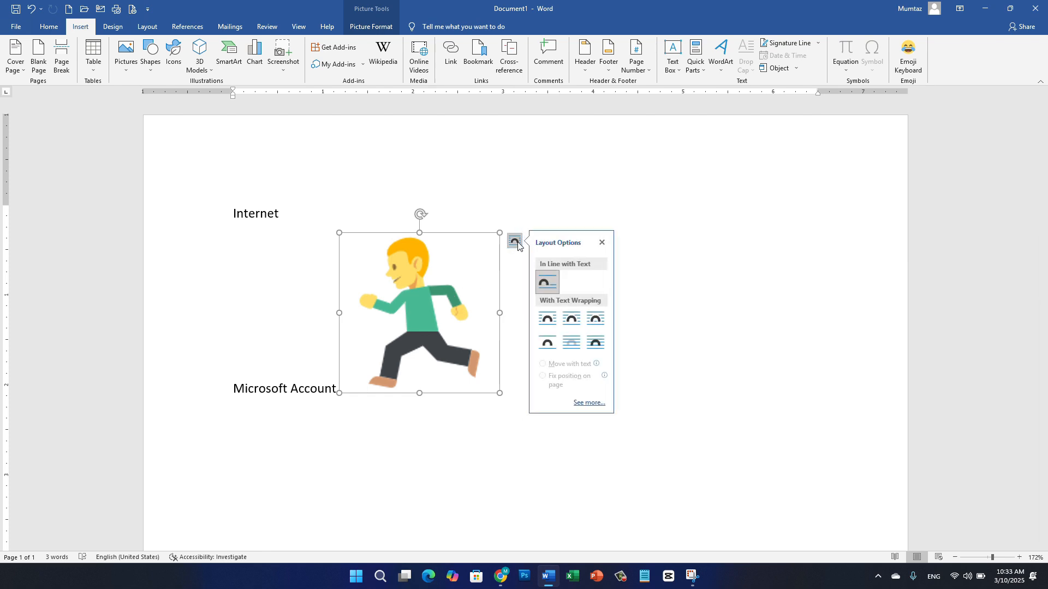
click(572, 319)
drag(426, 308, 298, 368)
click(457, 315)
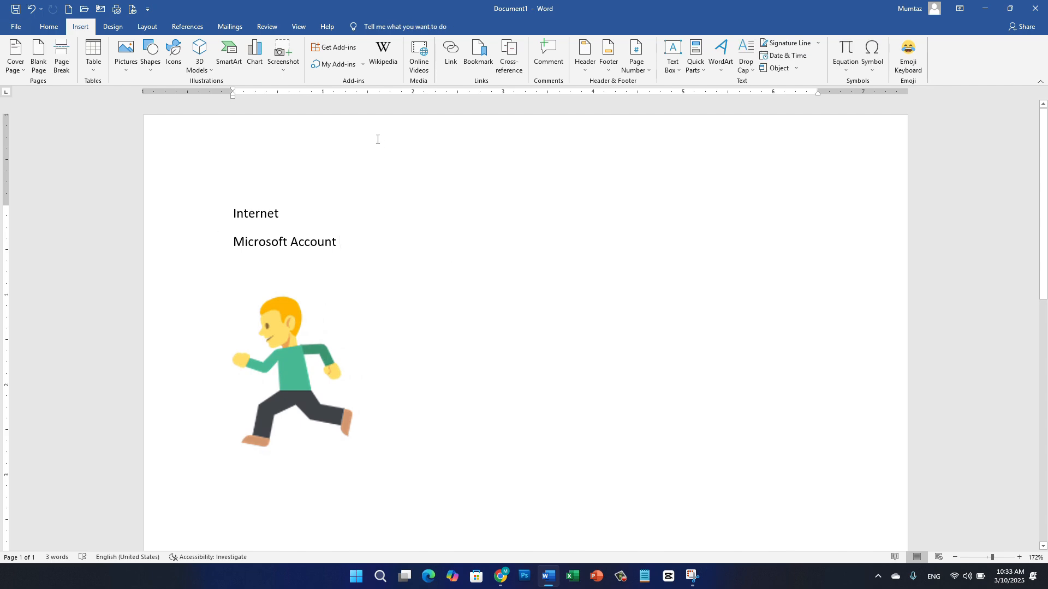
Search the Office Add-ins store for "Transilator", add Document Translator, accept its terms and dismiss its introduction tip.
click(349, 53)
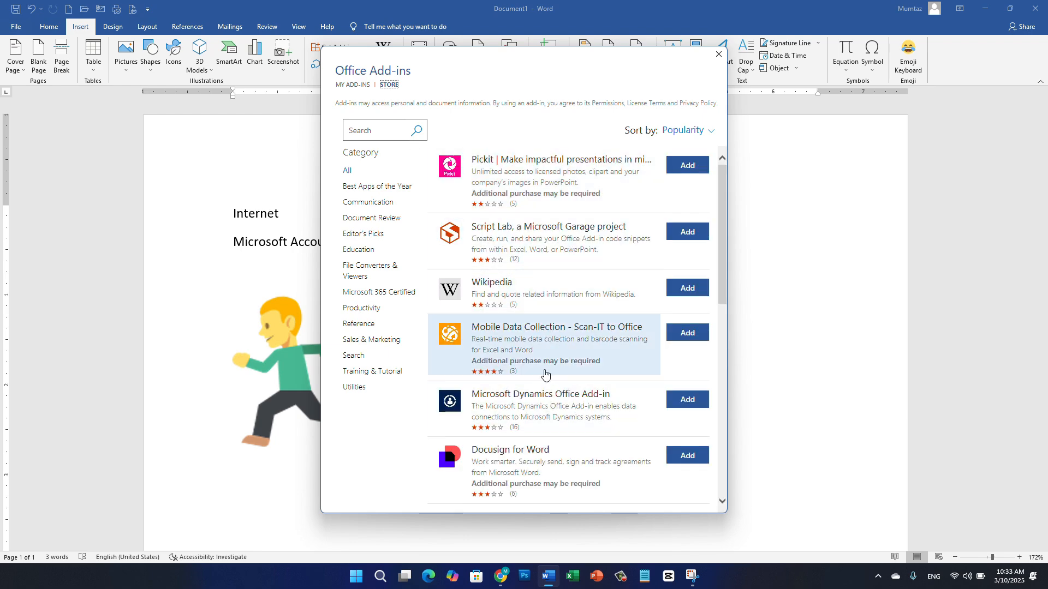
click(375, 132)
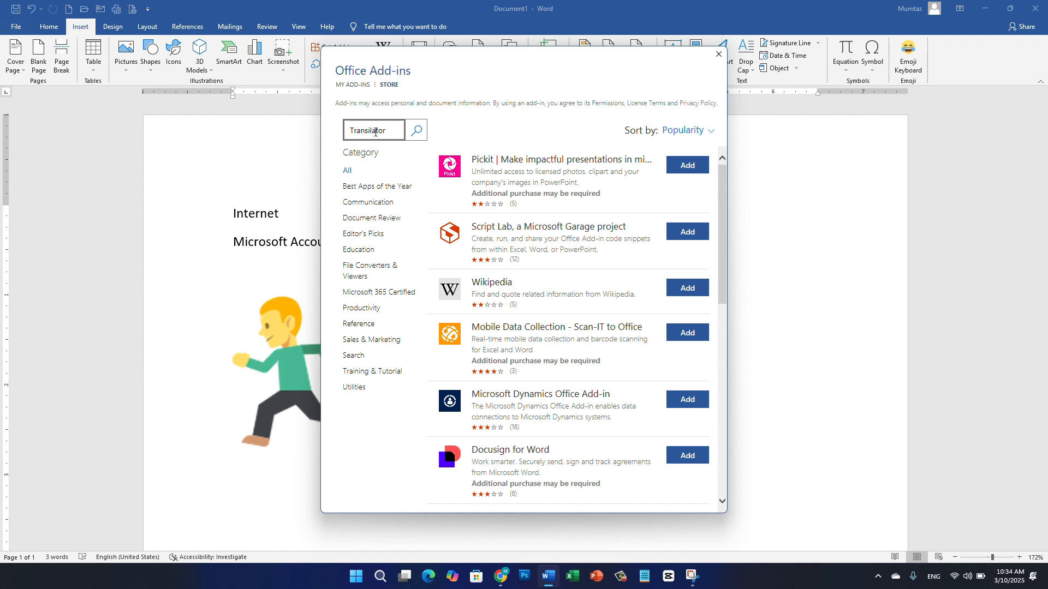
key(Return)
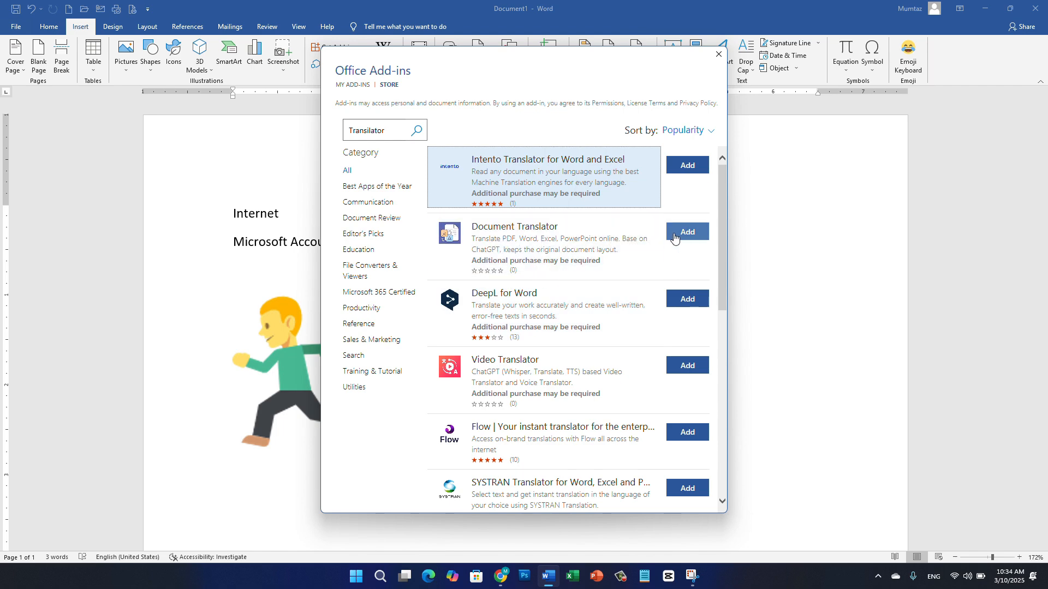
click(686, 232)
click(638, 245)
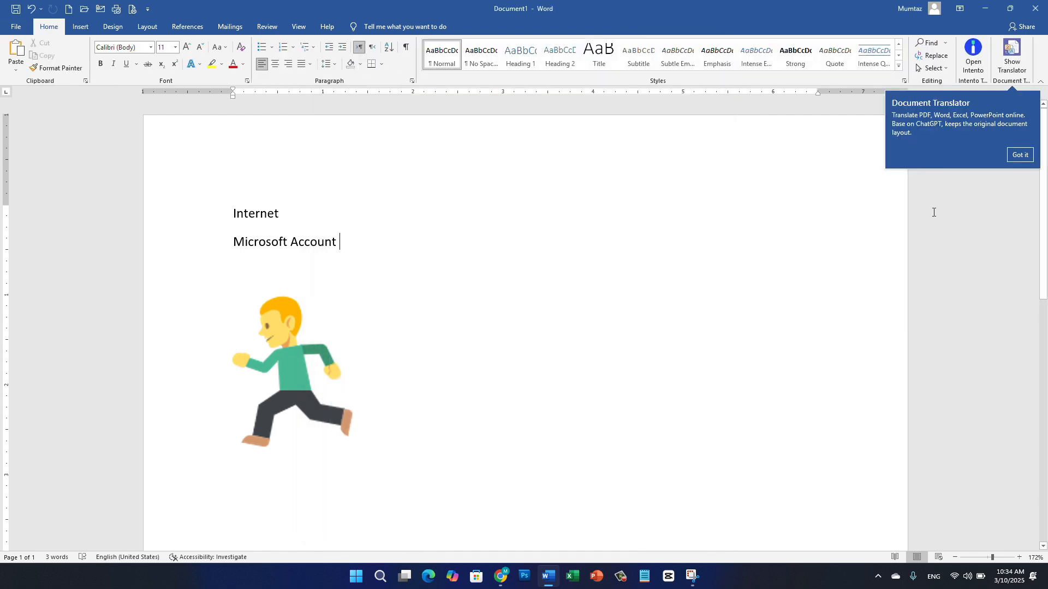
click(1019, 155)
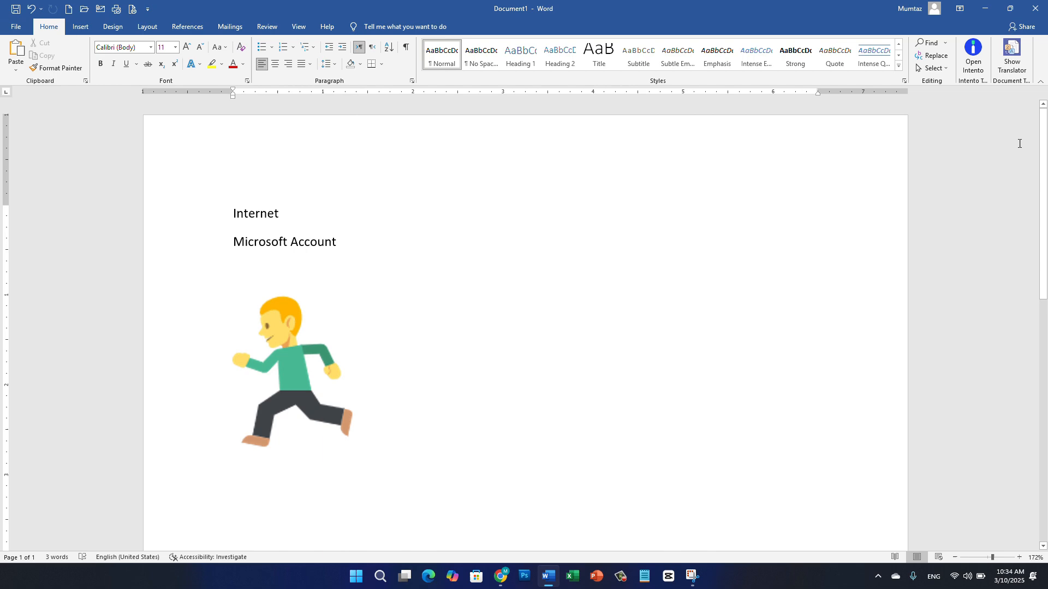
View the Document Translator window and close it, then check the list of recently used add-ins.
click(1018, 70)
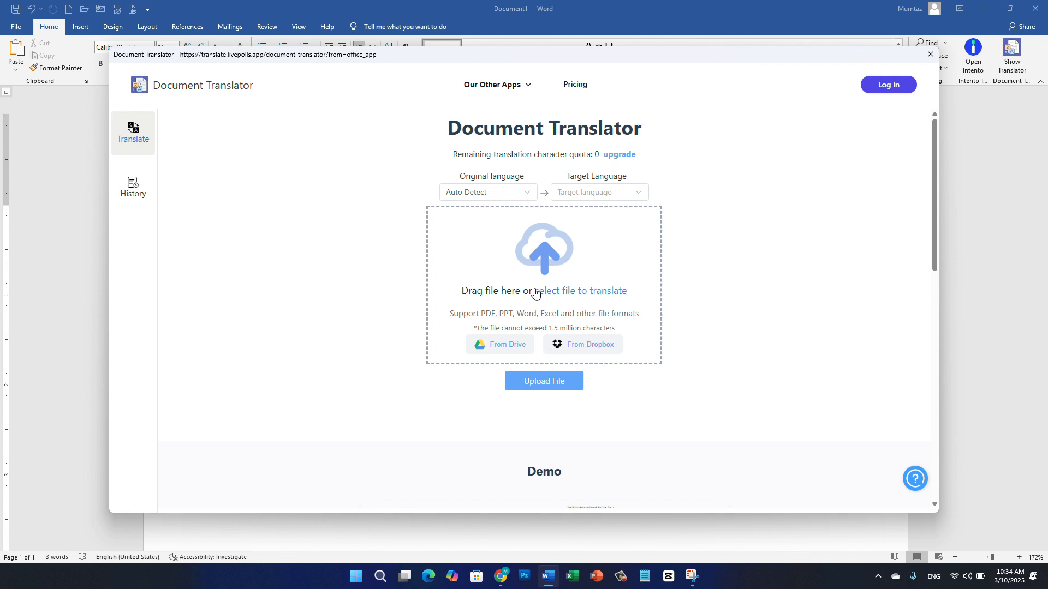
click(926, 56)
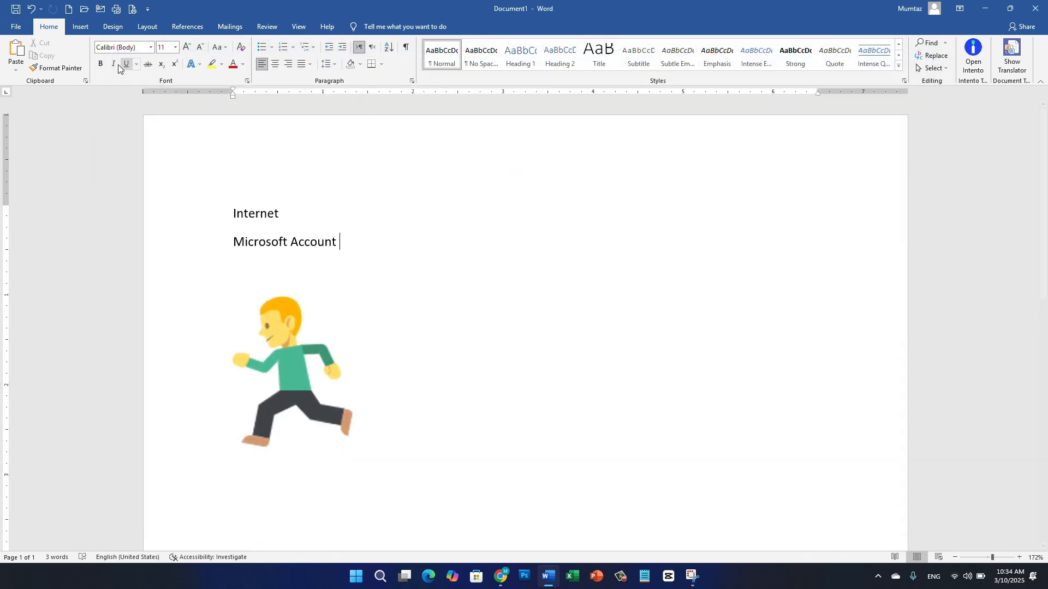
click(80, 26)
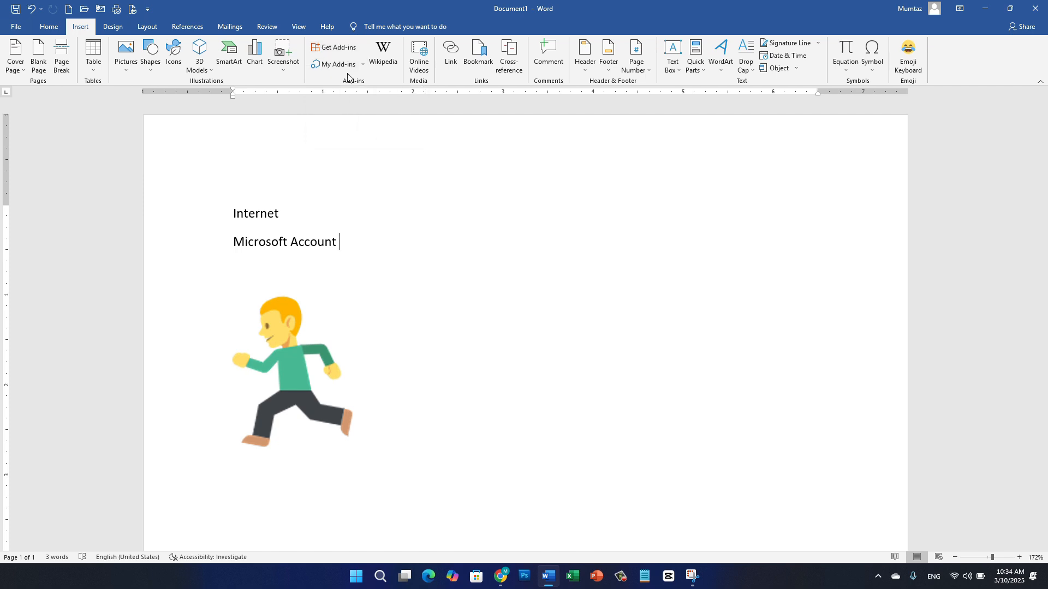
click(363, 65)
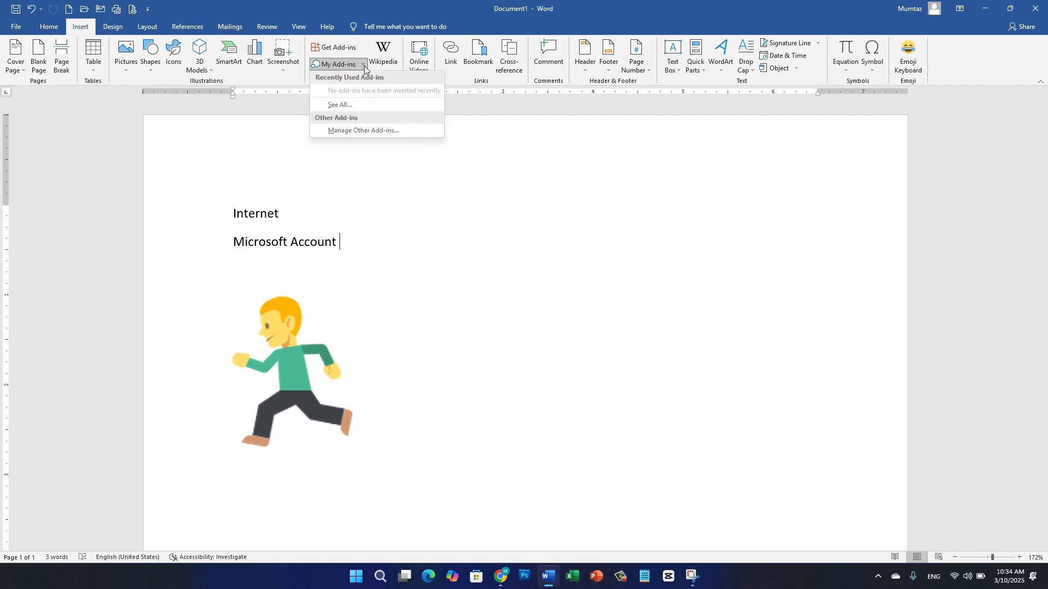
click(405, 233)
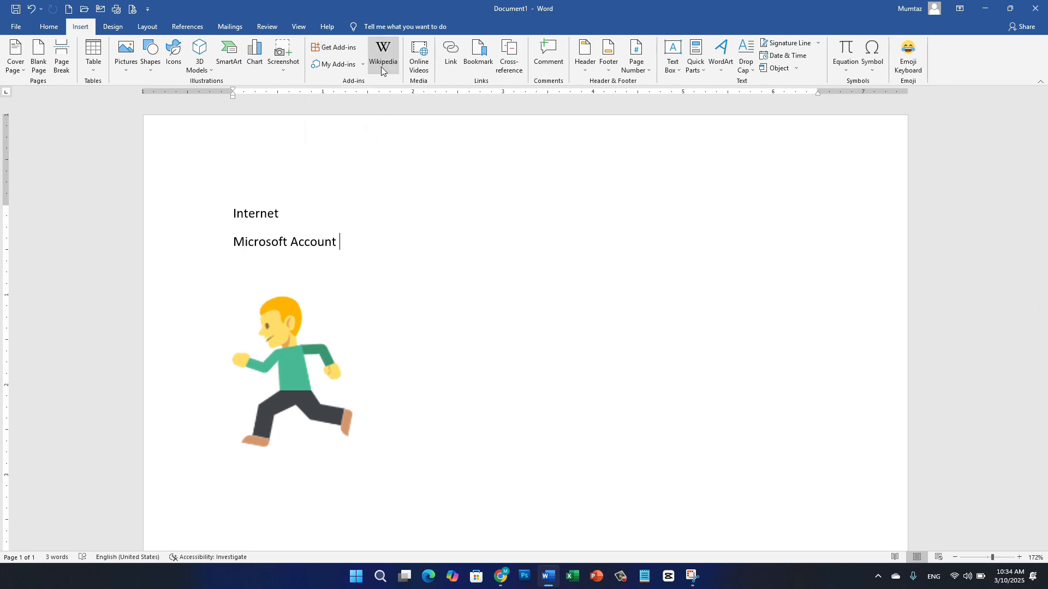
Delete all the document's content, including both text lines and the running man emoji.
key(ctrl+a)
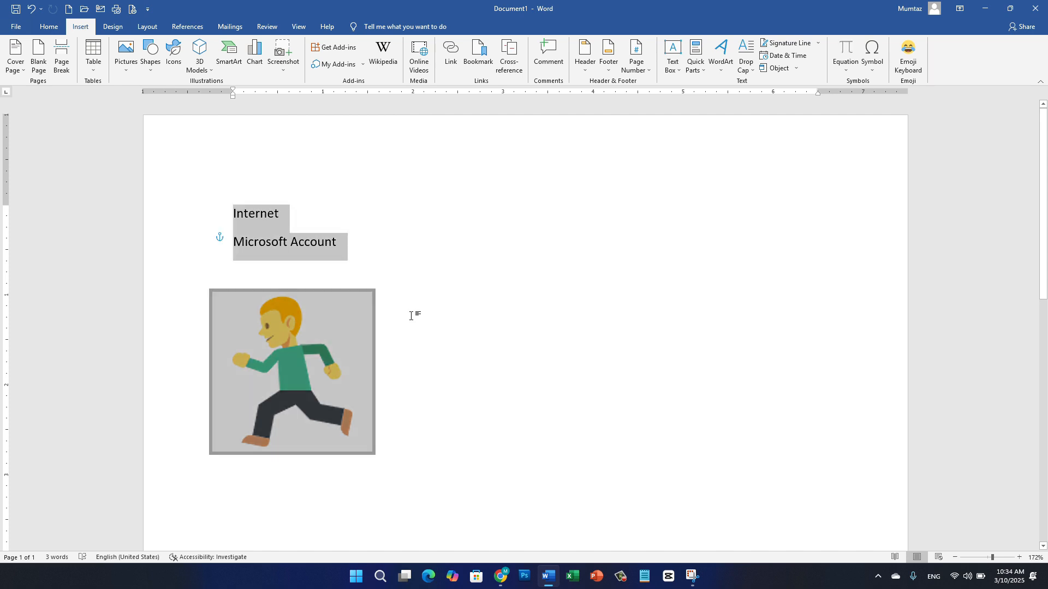
key(Delete)
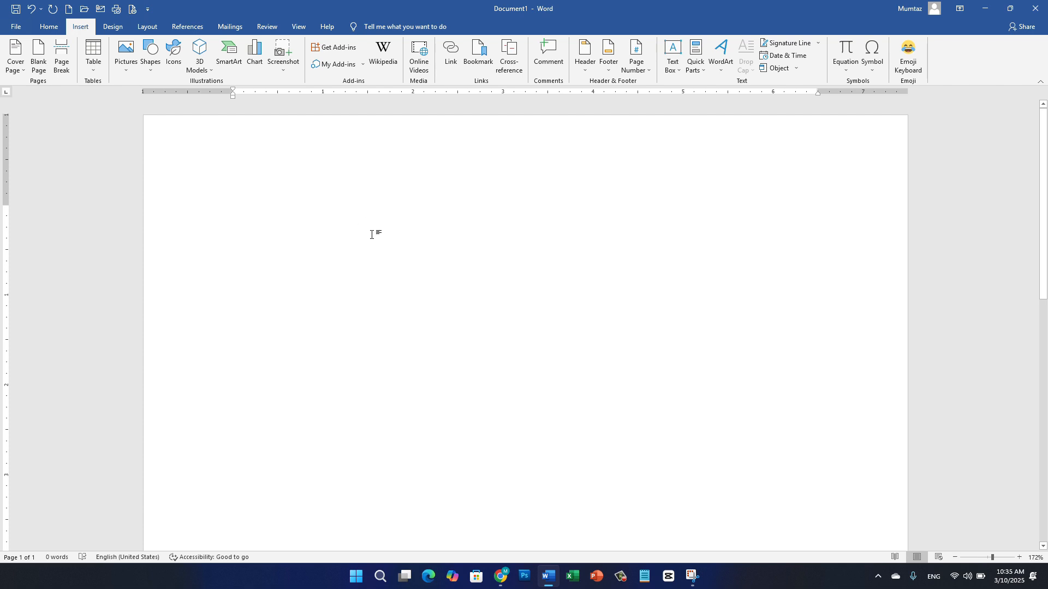
Search the Wikipedia add-in for "What is software", look through the Software engineering article and close the add-in.
click(383, 55)
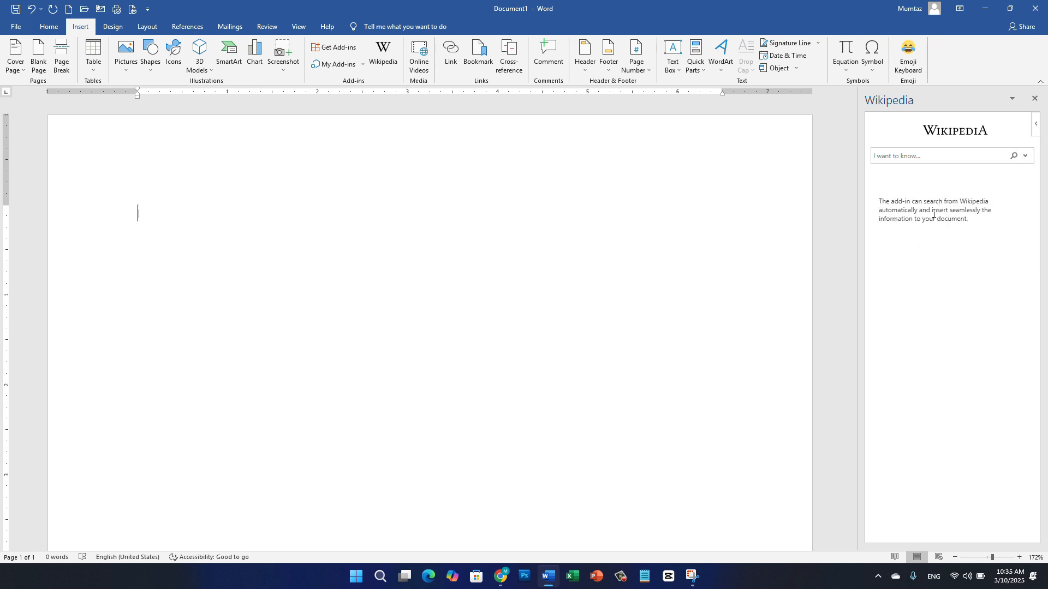
click(911, 156)
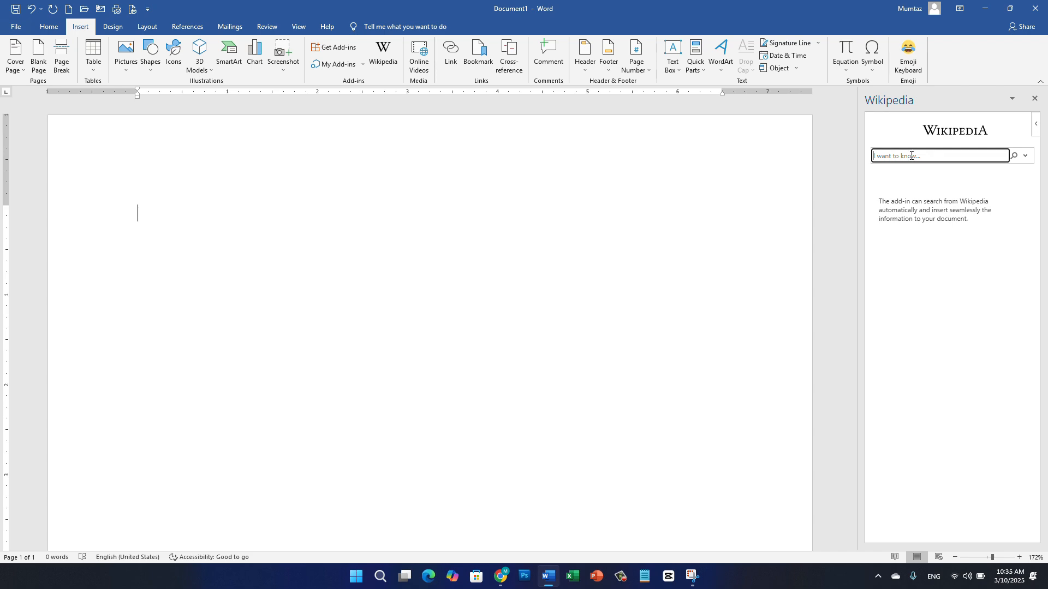
text(What is software)
key(Return)
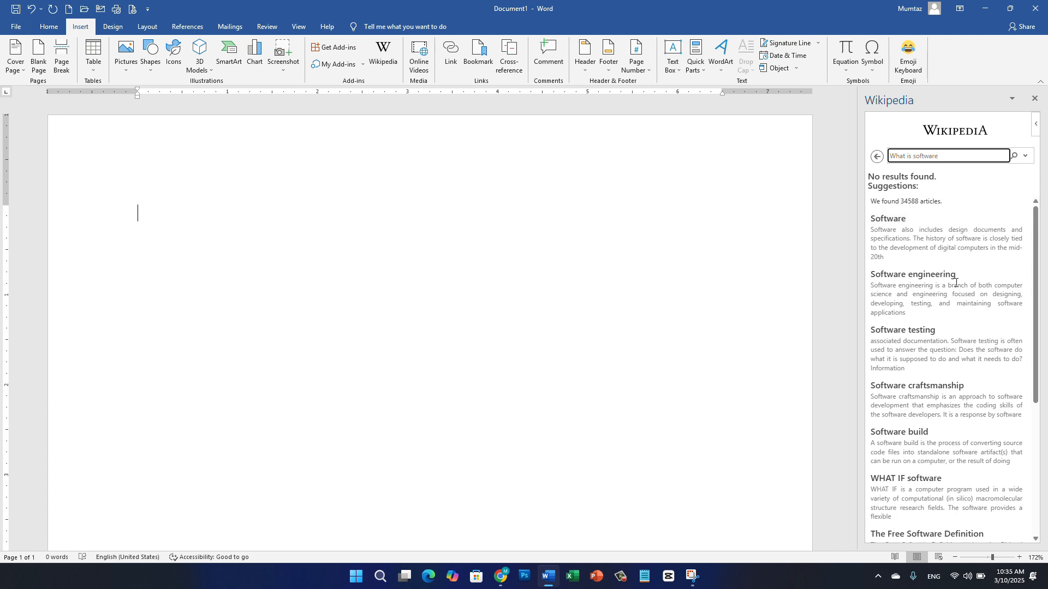
click(922, 278)
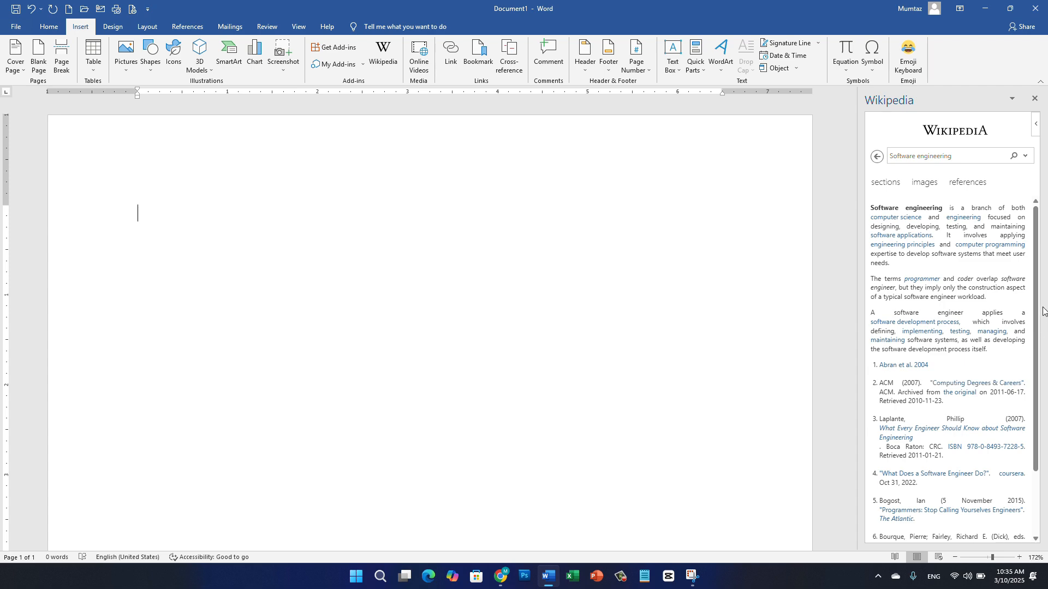
scroll(1039, 286, down, 3)
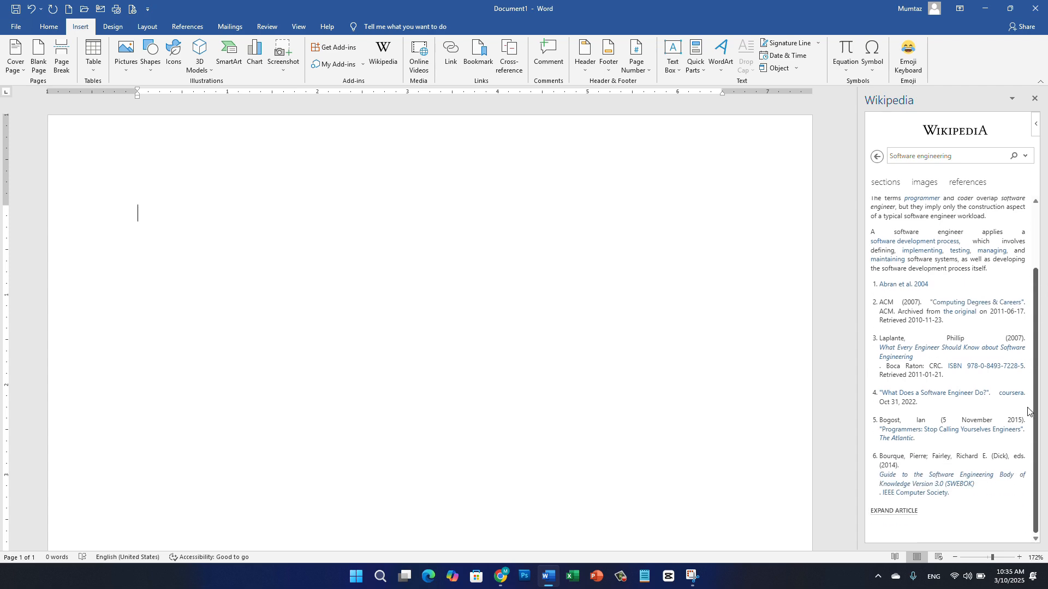
scroll(1031, 382, up, 3)
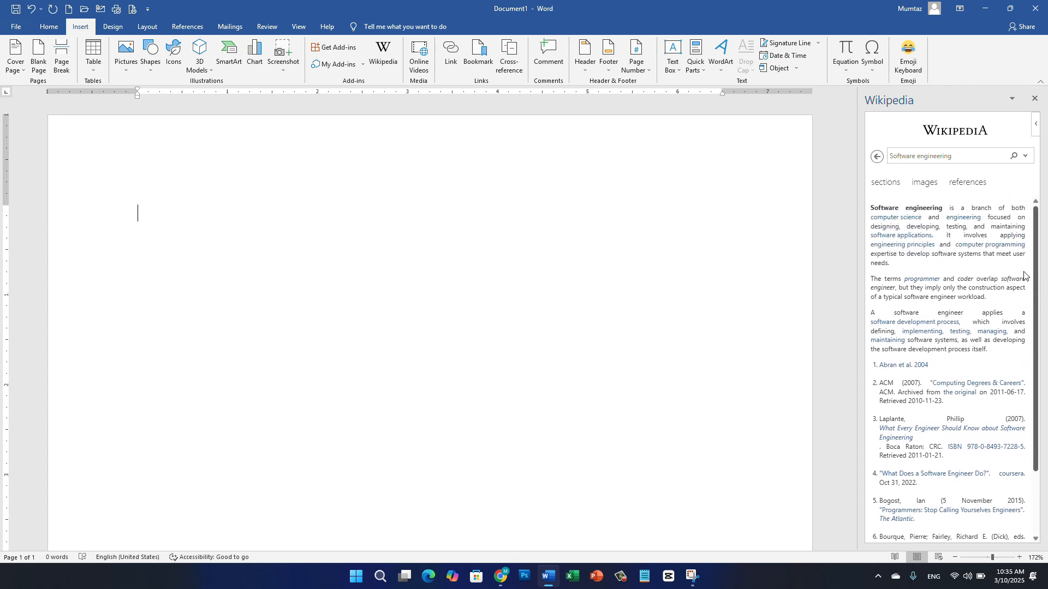
click(1035, 99)
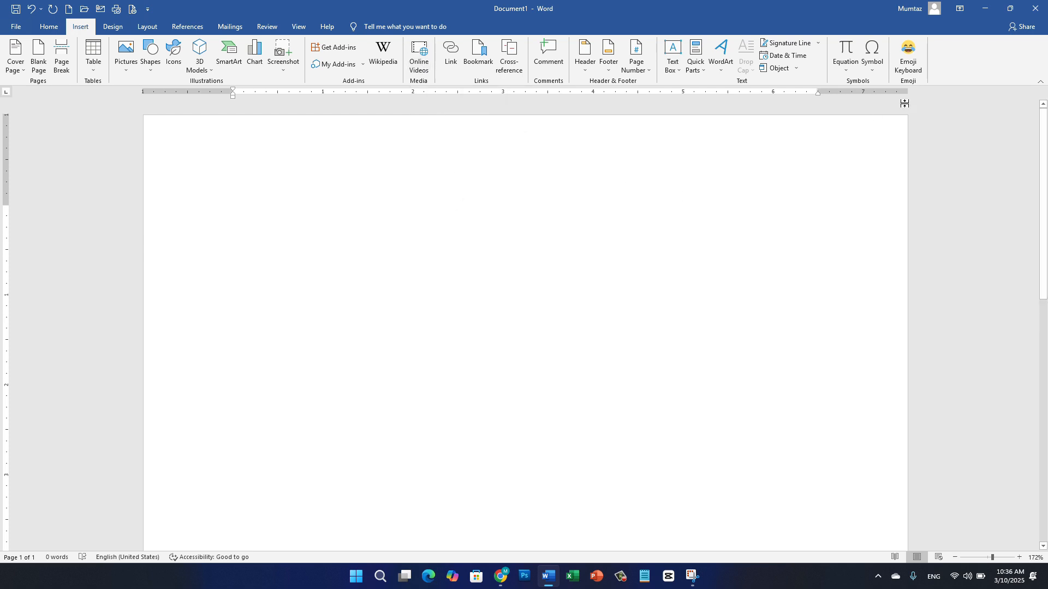
Switch to Chrome, open and pause the playlist video "How IELTS Writing Is Scored (Part 3 of 5): Lexical Resource", and copy its URL.
click(986, 9)
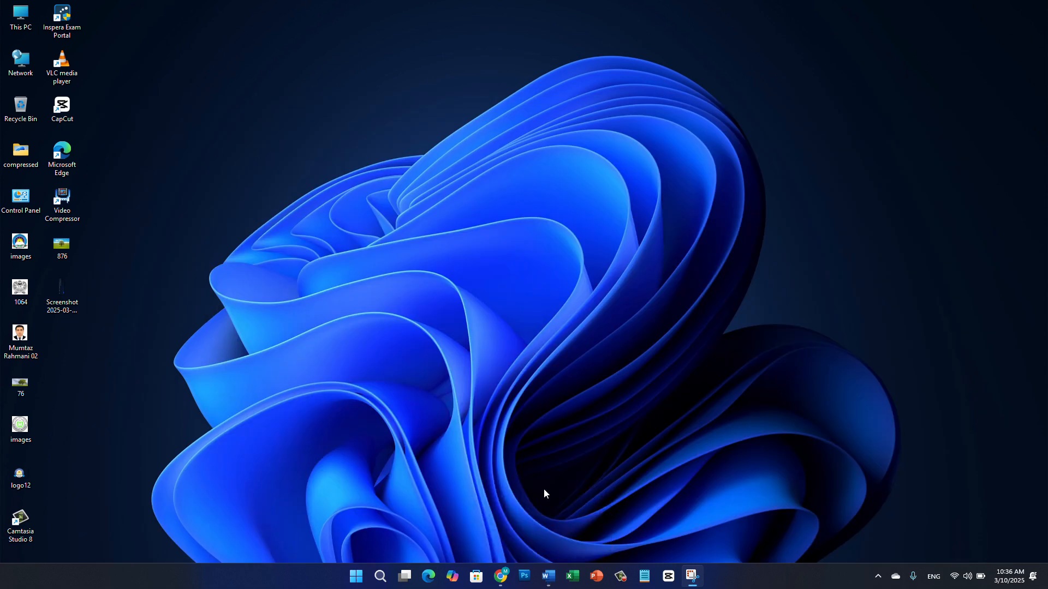
click(501, 576)
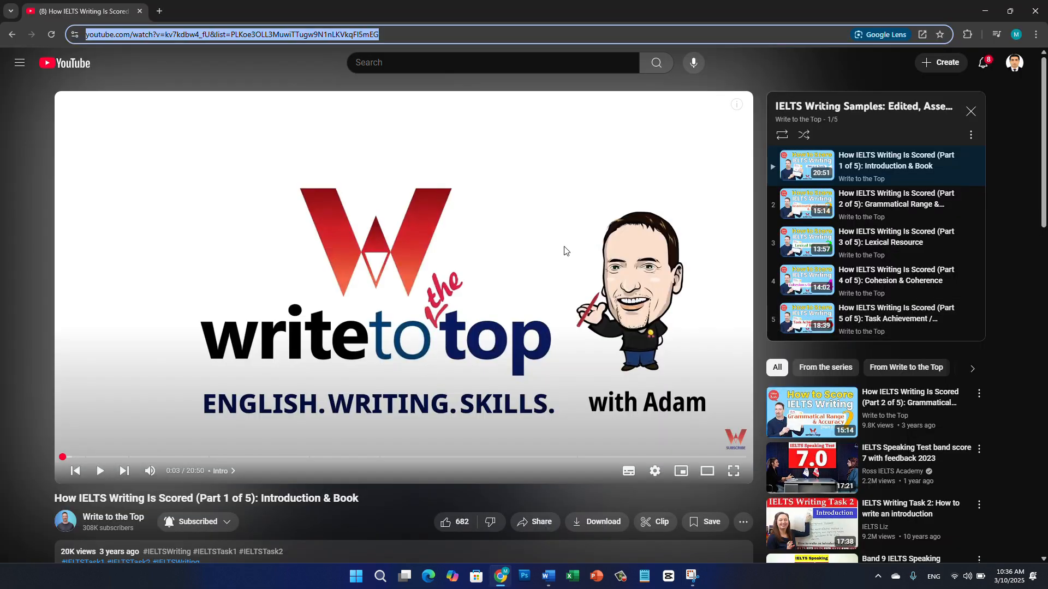
click(822, 243)
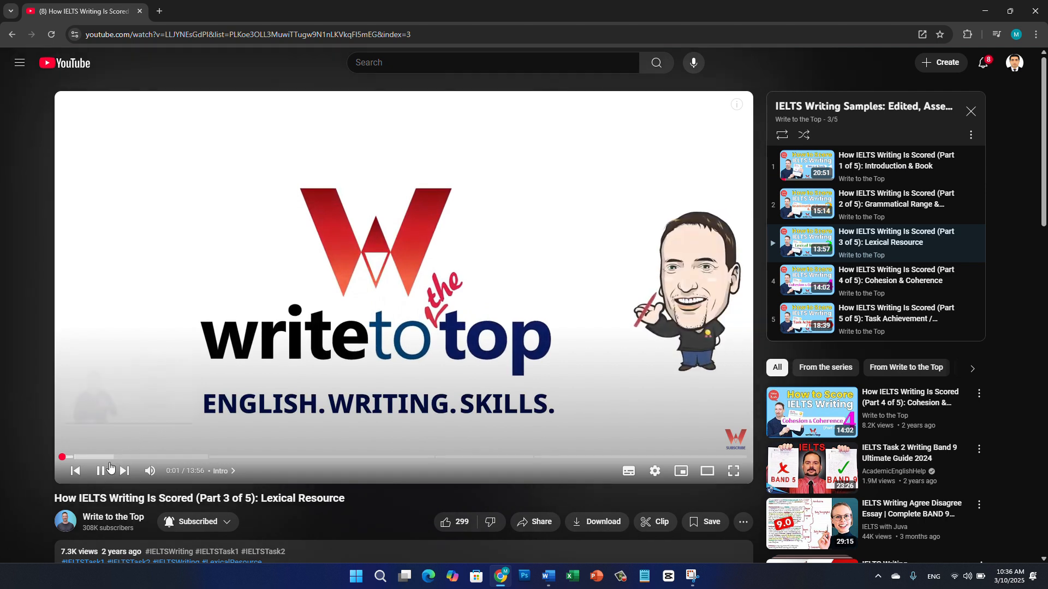
click(100, 471)
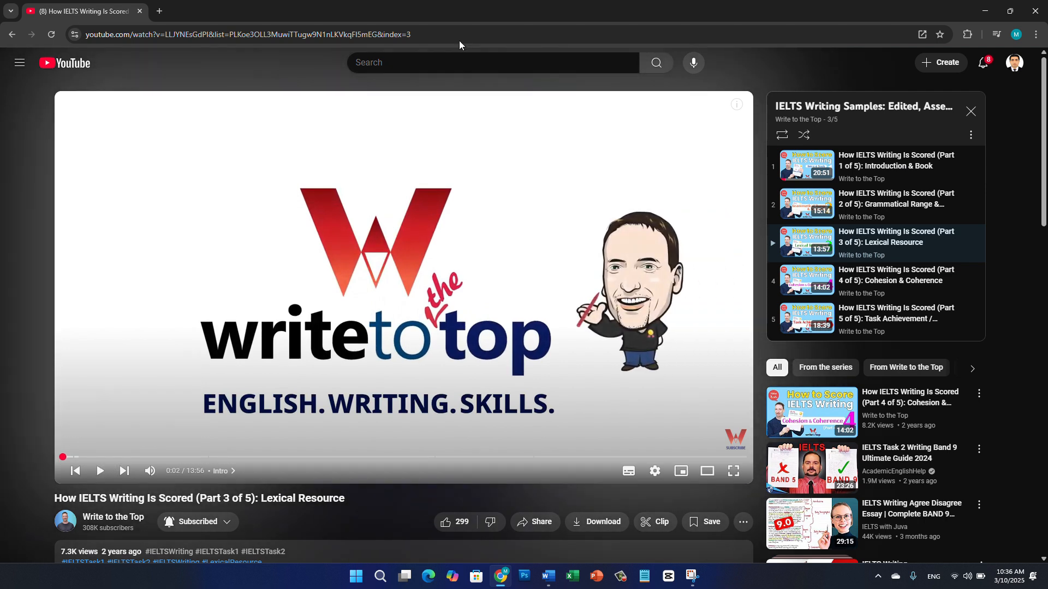
drag(435, 34, 77, 53)
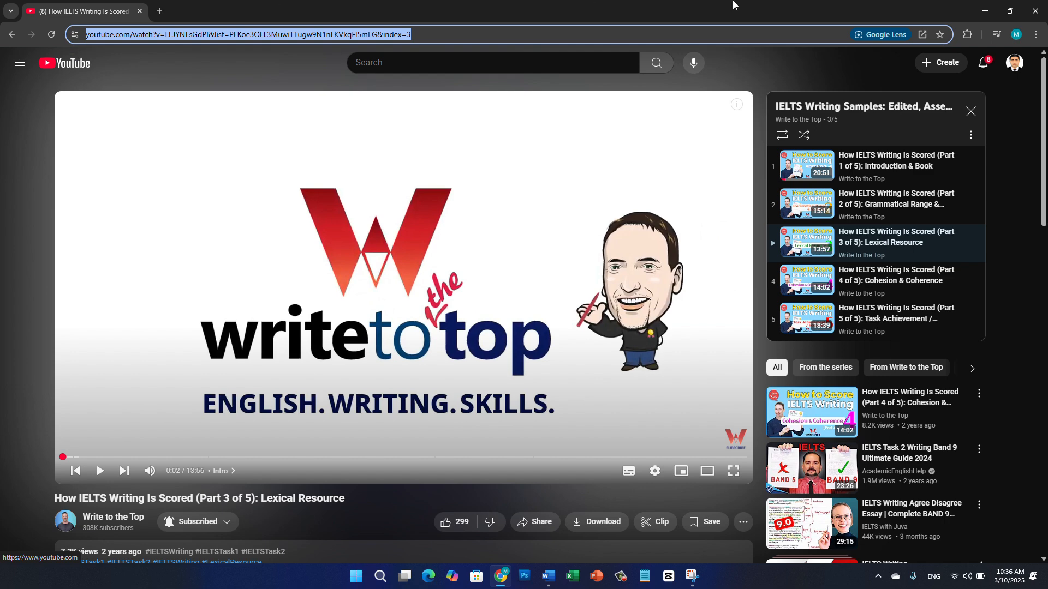
click(985, 11)
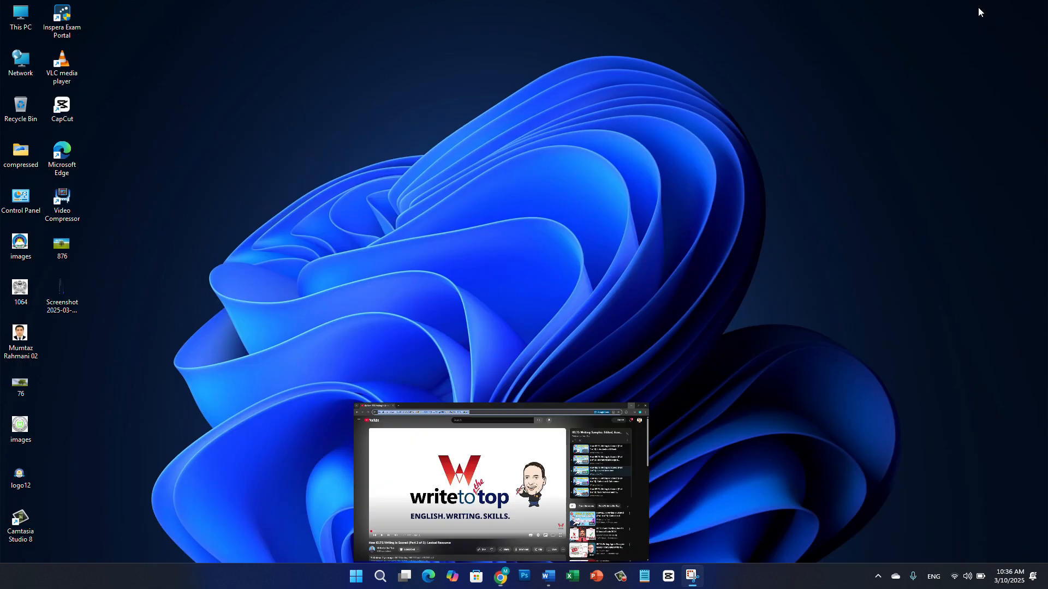
Switch back to Word, insert the online video from the copied YouTube URL, and undo the insertion.
click(549, 575)
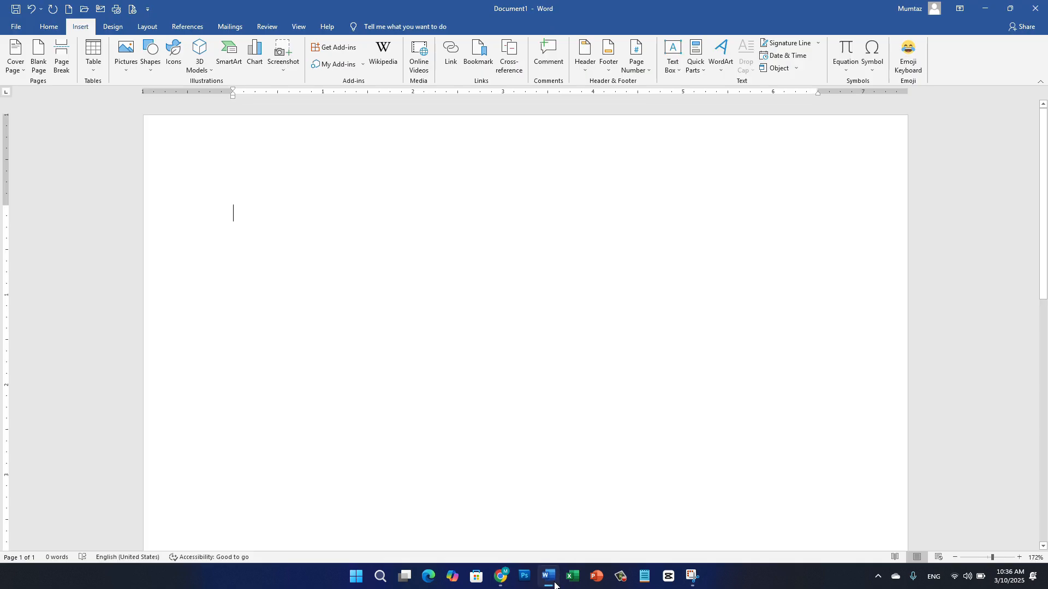
click(419, 55)
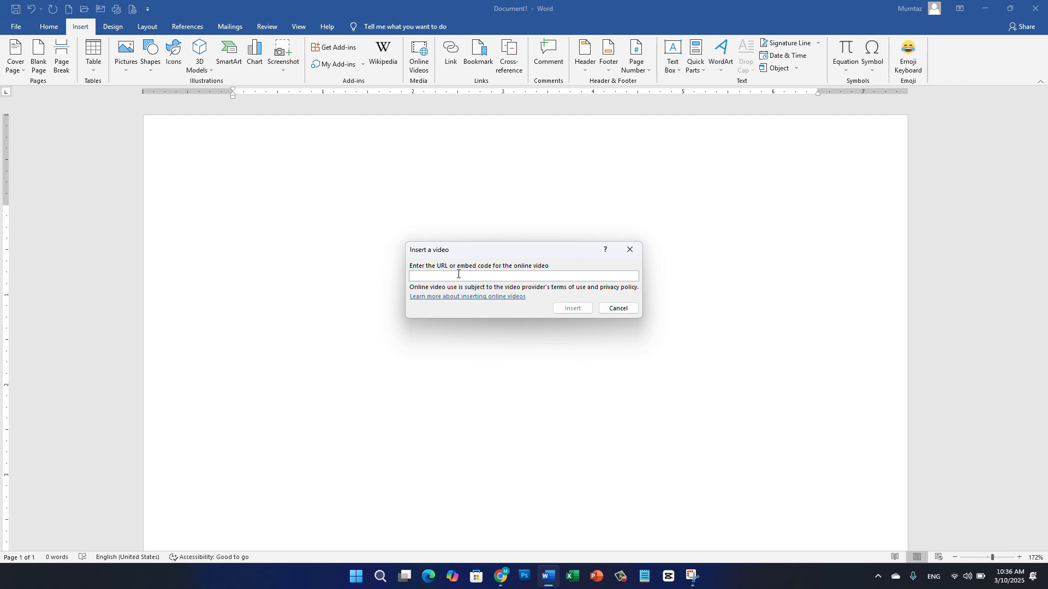
text(https://www.youtube.com/watch?v=LLJYNE-GdPI&list=PLKoe3OLL3MuwiTTugw9N1nLKVkqFI5mEG&index=3)
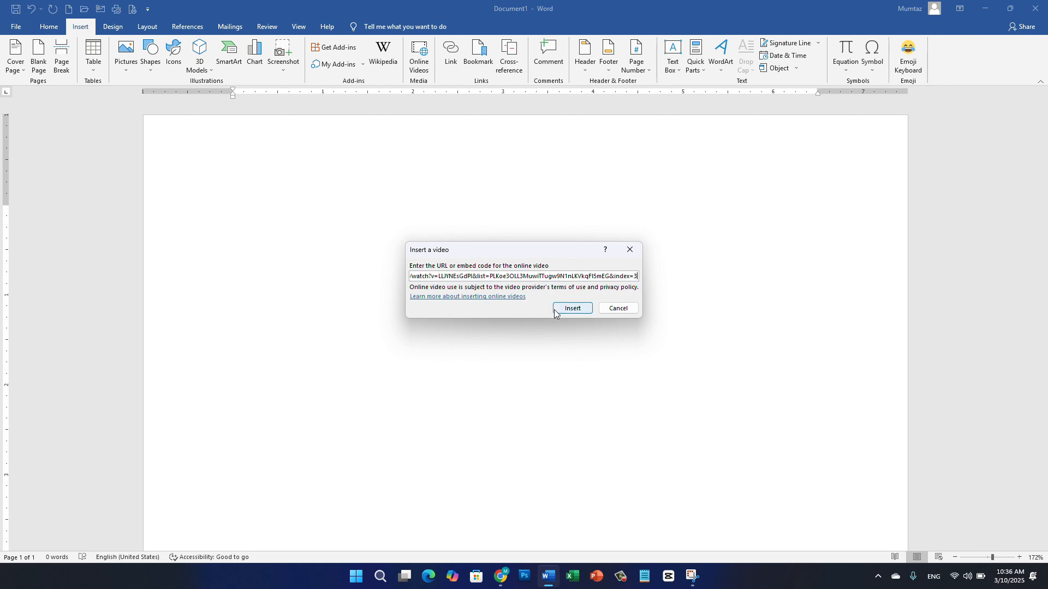
click(572, 308)
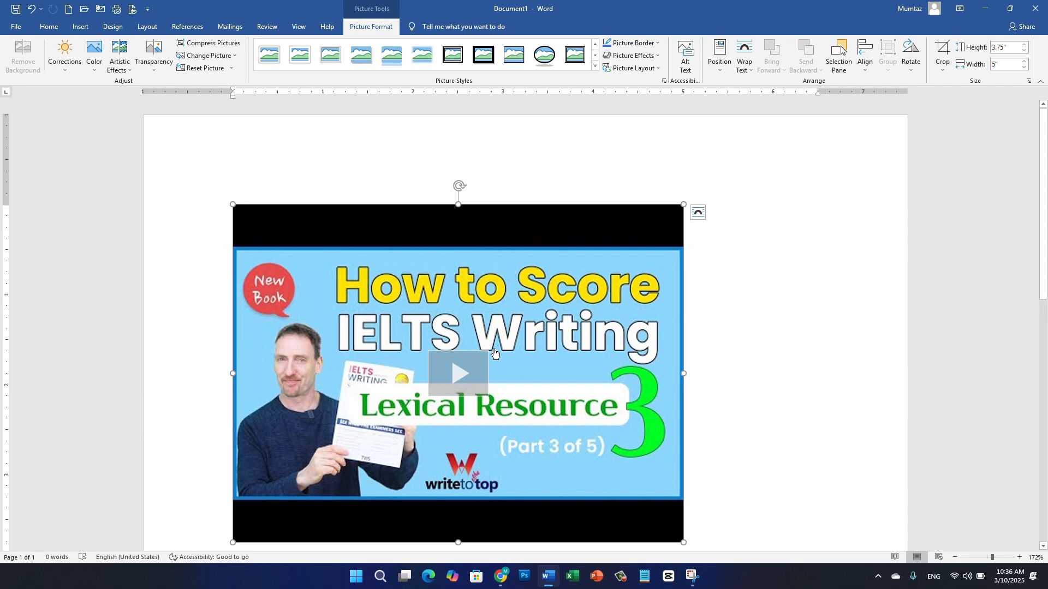
key(ctrl+z)
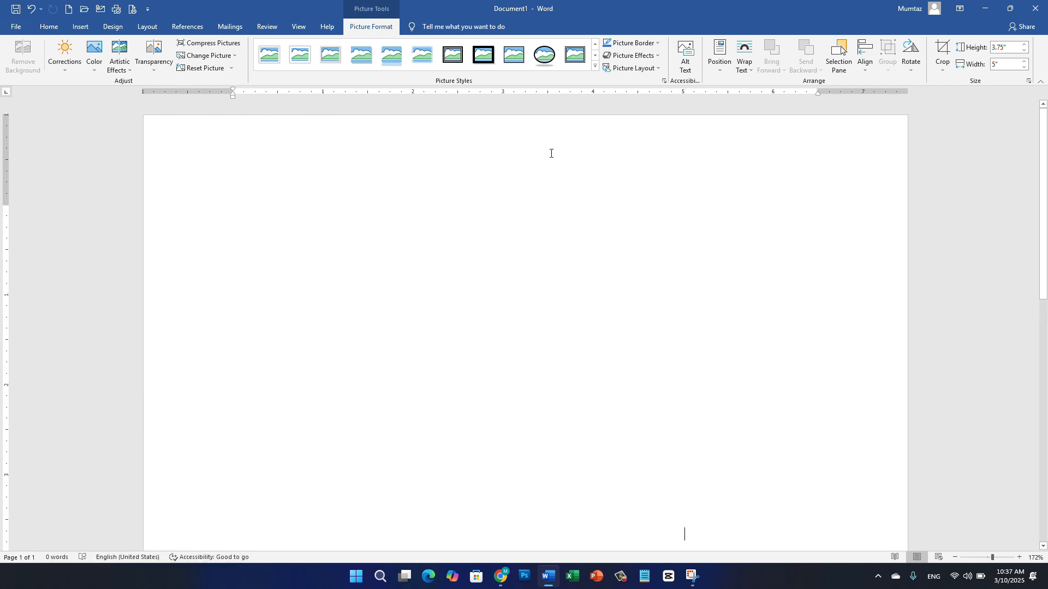
click(80, 26)
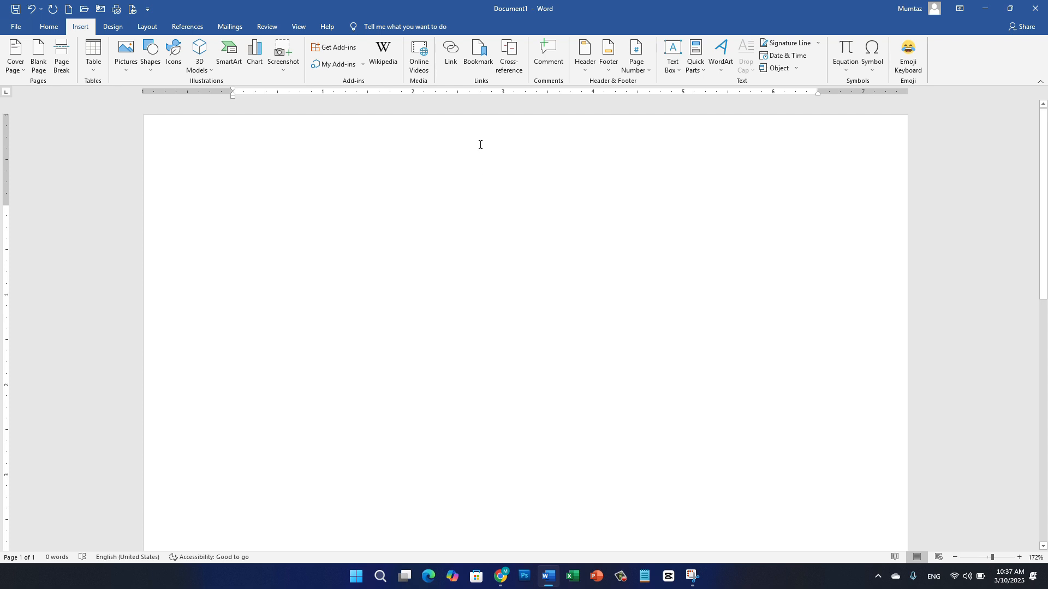
click(450, 58)
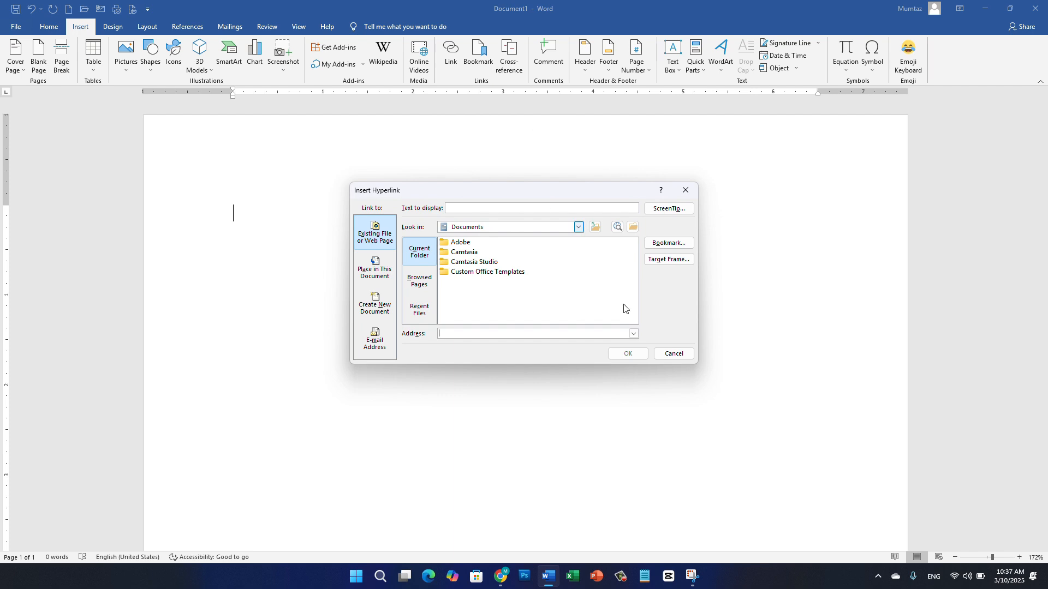
click(675, 354)
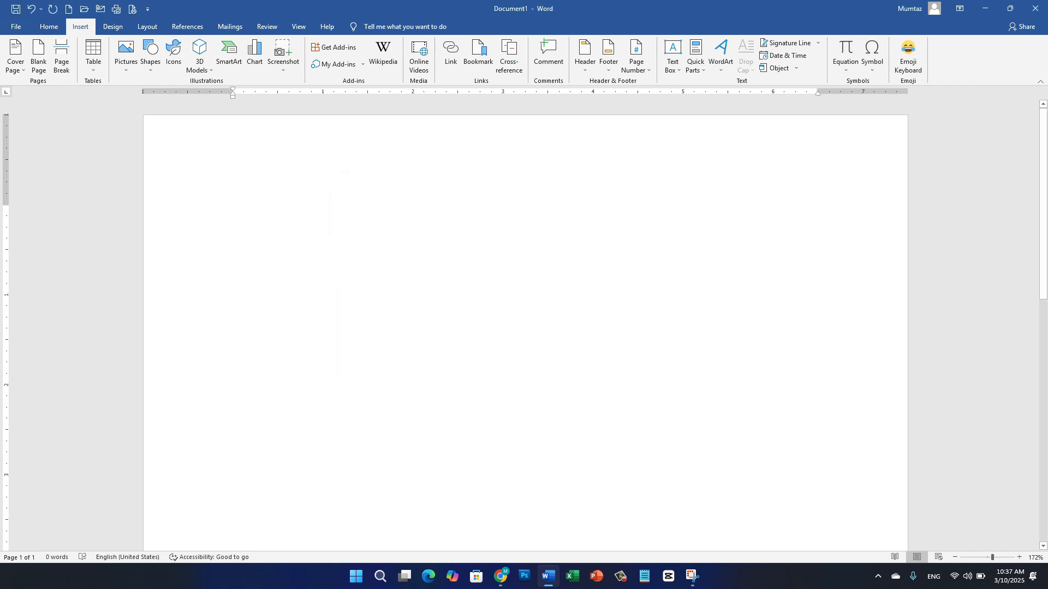
Write the title "What is Software" and add a full-width line directly below it using "===".
text(=)
key(BackSpace)
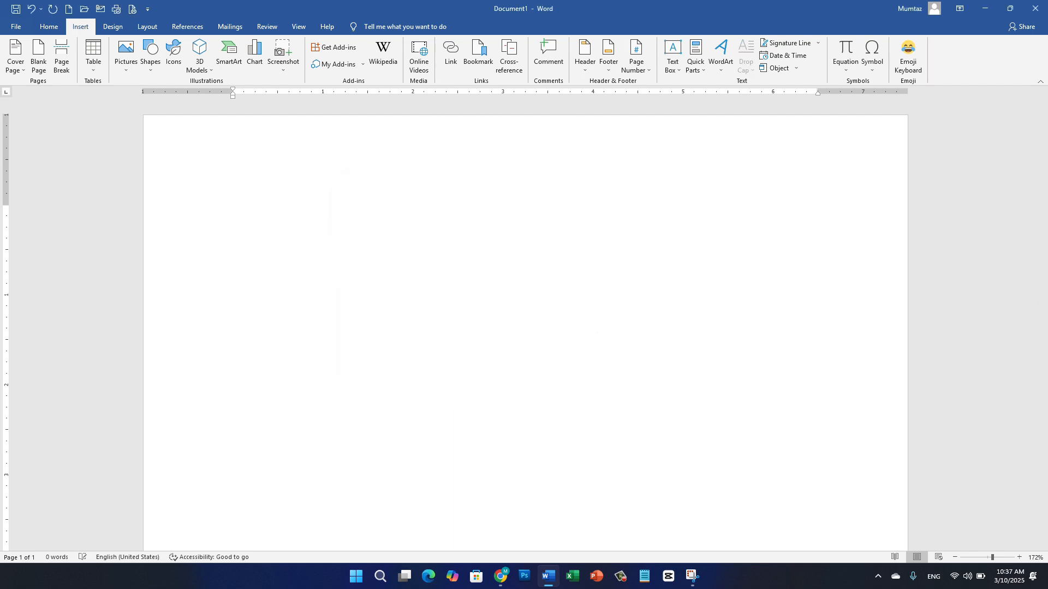
text(Whait is)
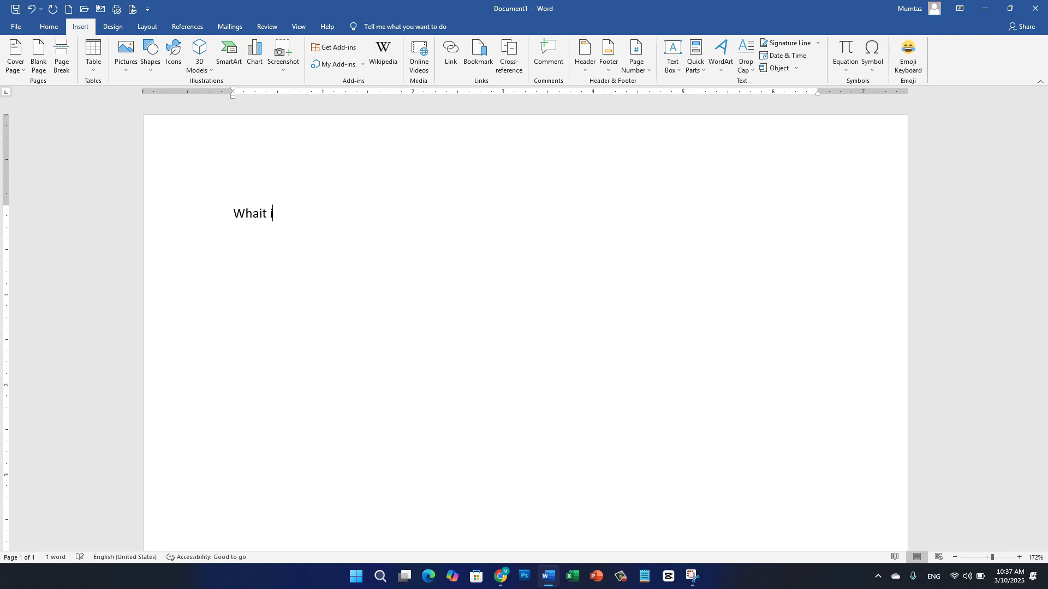
key(BackSpace)
key(BackSpace)
key(BackSpace)
key(BackSpace)
key(BackSpace)
key(BackSpace)
text(at is)
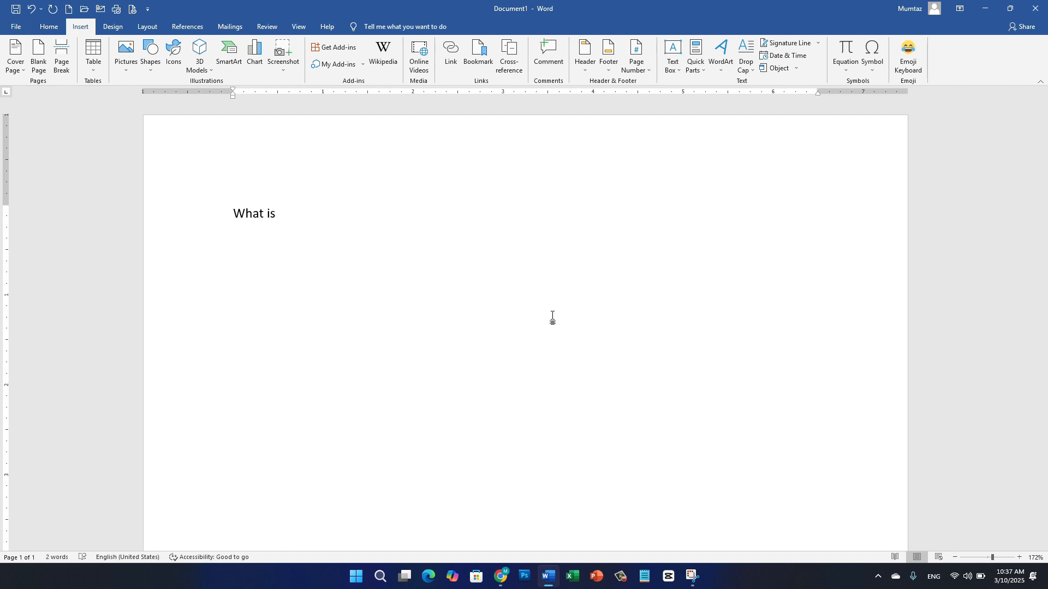
text(Software)
key(Return)
text(===)
key(Return)
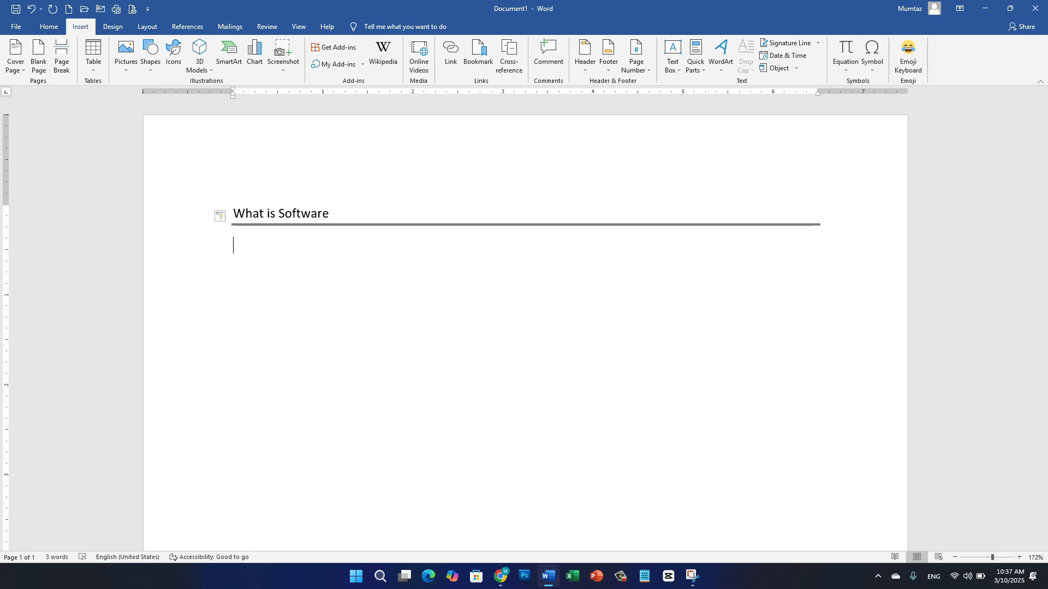
Generate sample paragraphs below the title line with the formula =rand(22).
text(=rand)
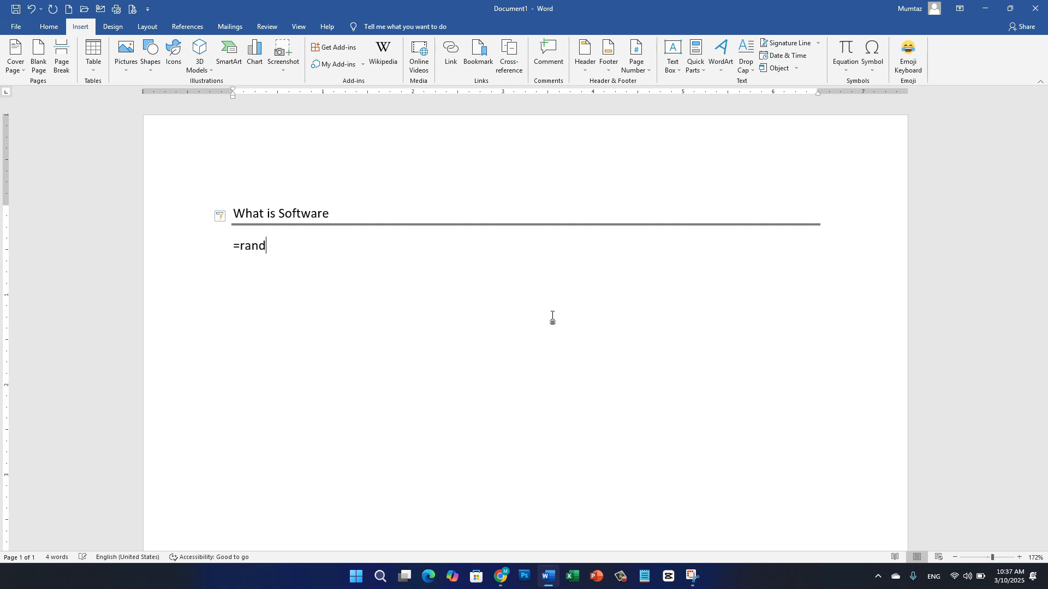
text()22))
key(BackSpace)
key(BackSpace)
key(BackSpace)
text((22))
key(Return)
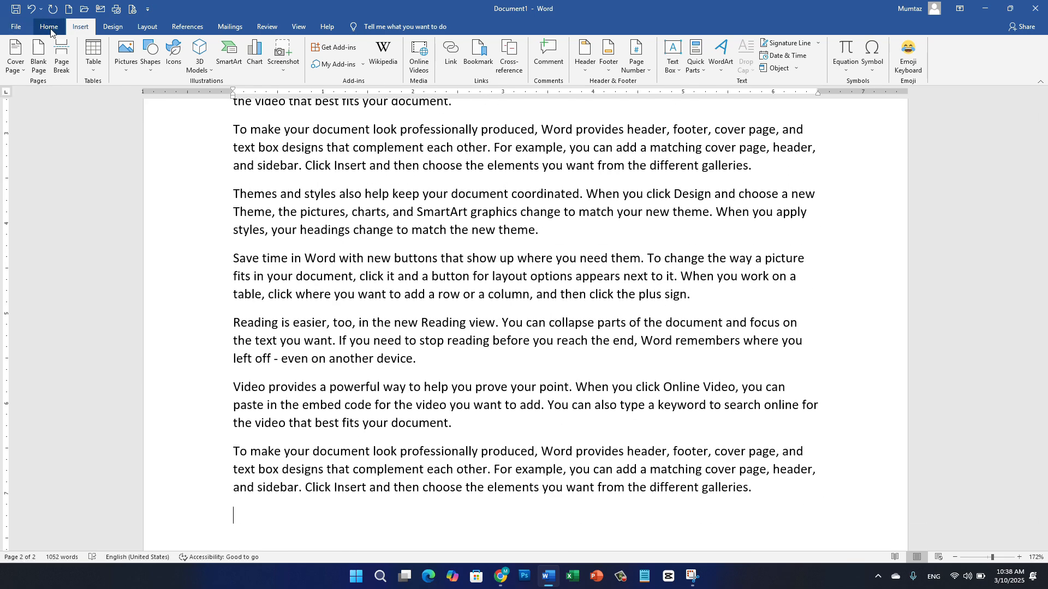
Save the document to the Desktop with the file name "What is Software".
click(16, 9)
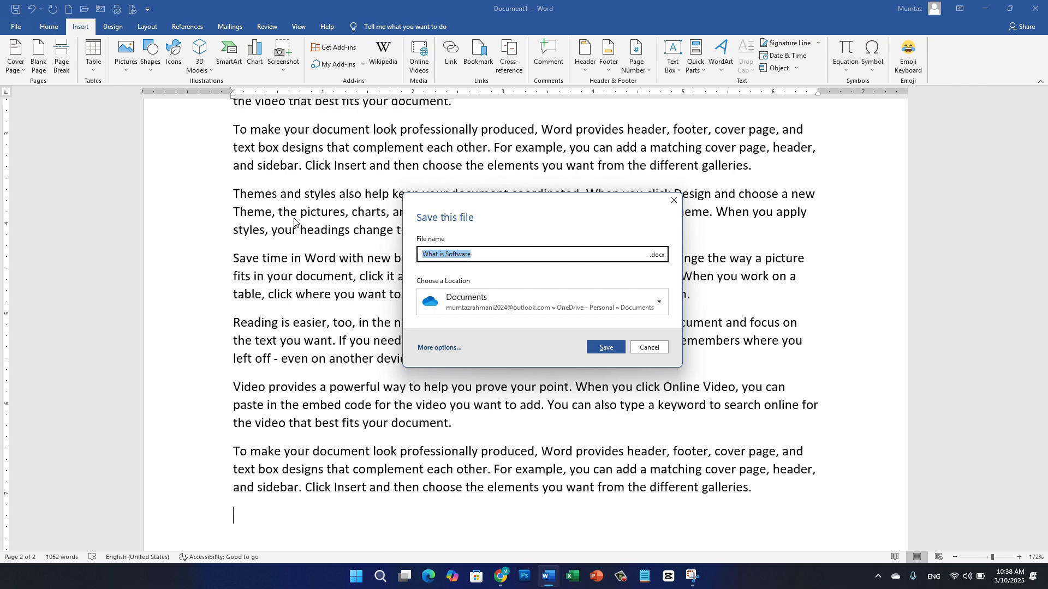
click(509, 310)
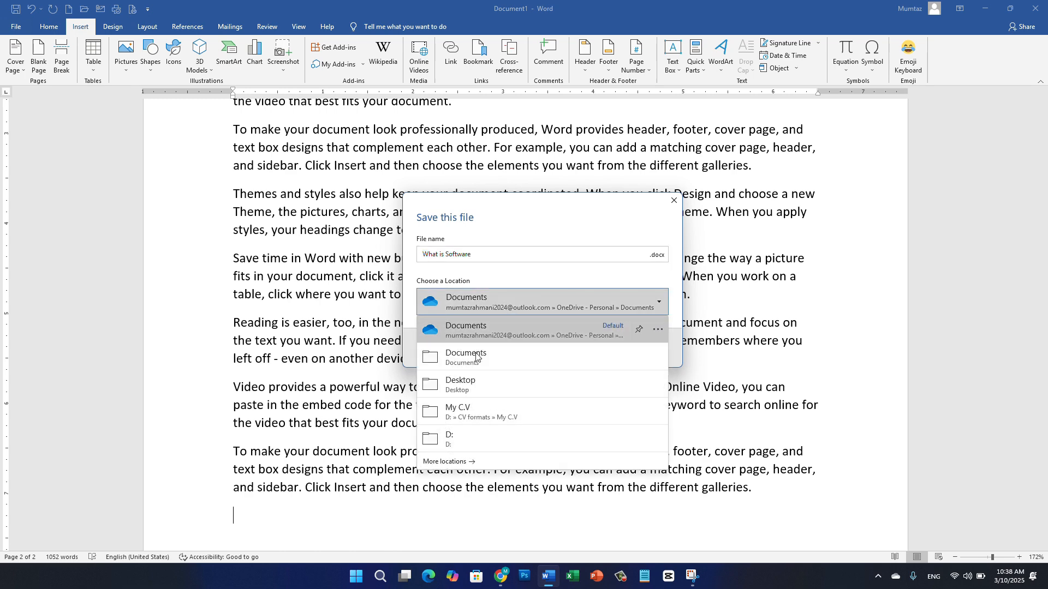
click(491, 385)
click(600, 349)
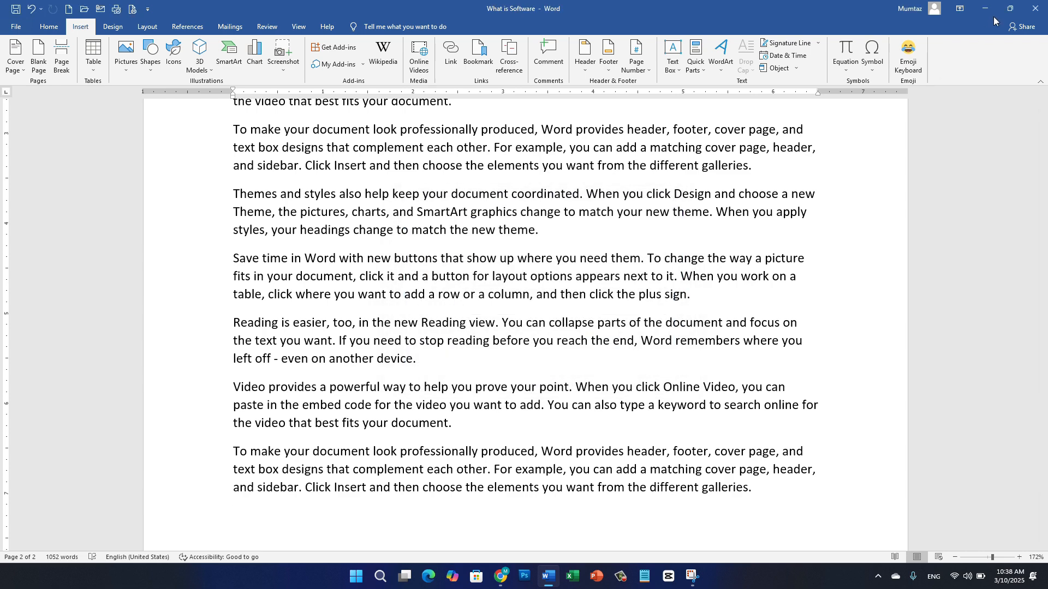
Close the document and move the What is Software file to an empty area of the desktop.
click(1036, 9)
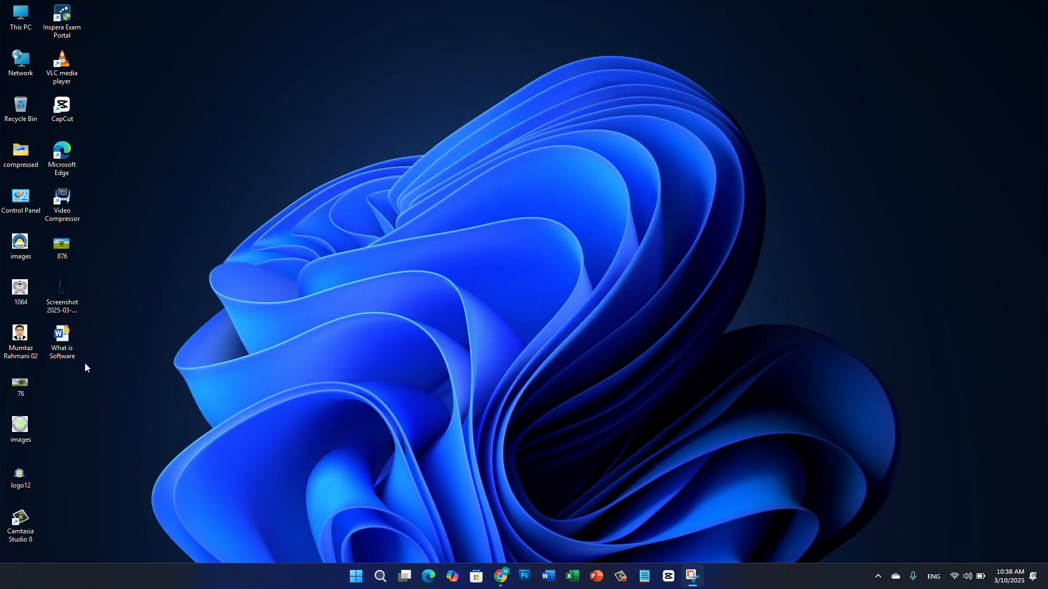
drag(185, 157, 155, 79)
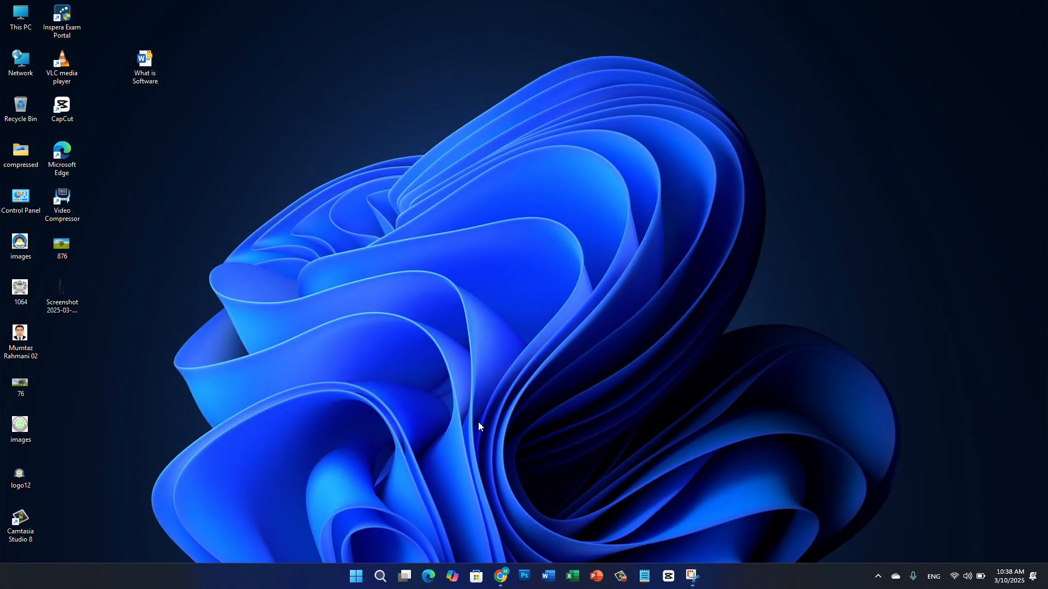
Switch back to Word and create a new blank document.
mouse_move(501, 575)
click(553, 583)
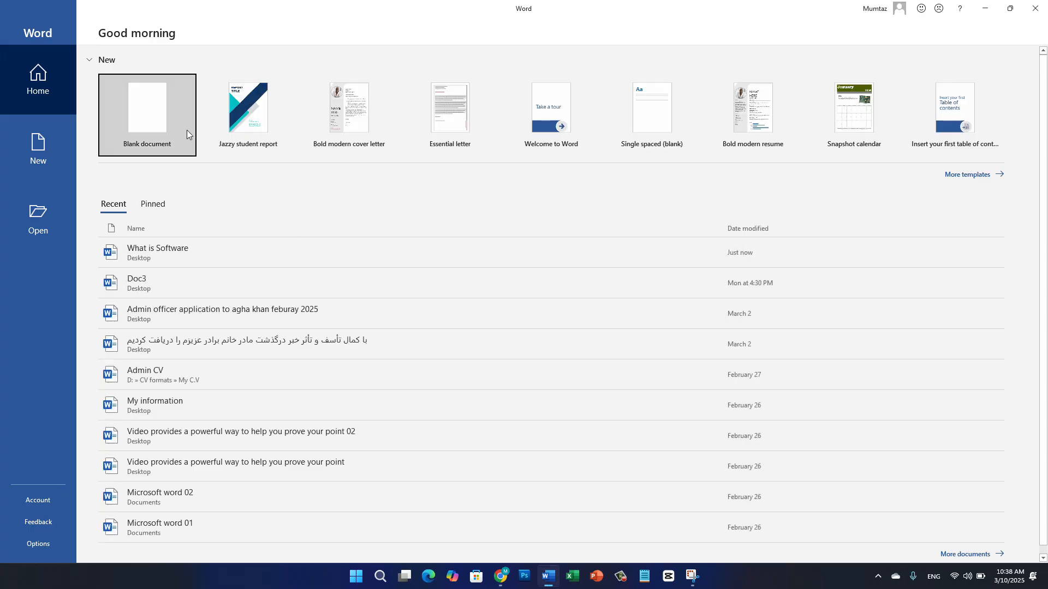
click(164, 126)
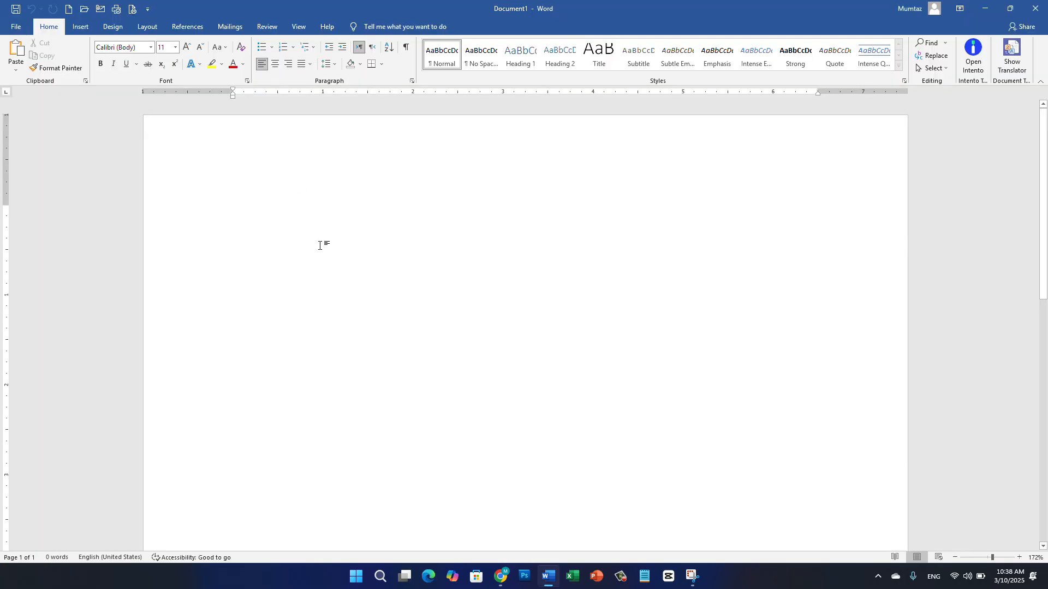
Write the title "What is Computer" and add a full-width line directly below it using "===".
text(Wh)
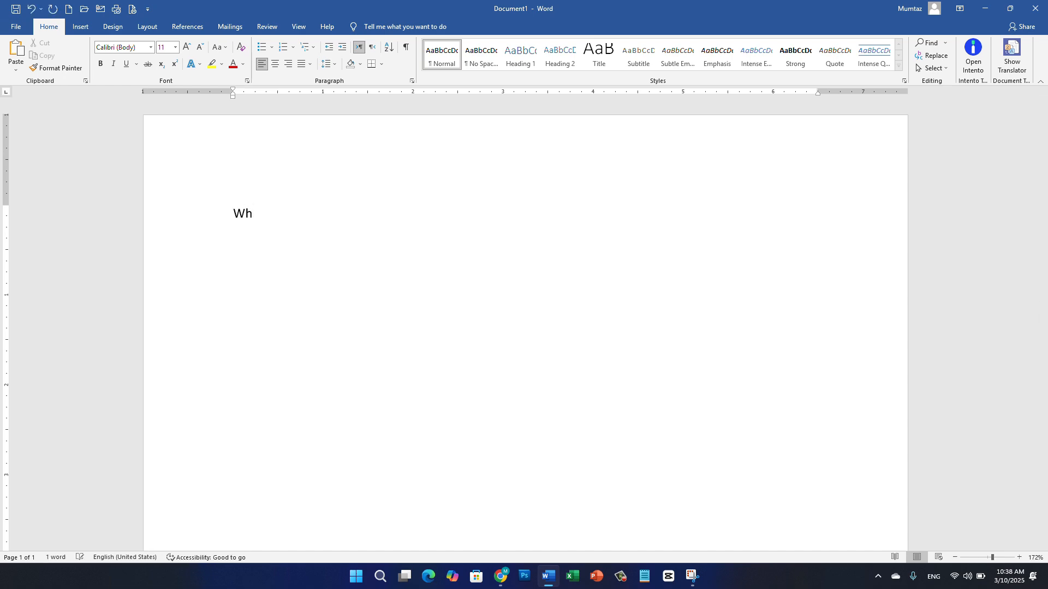
text(aa)
text( is )
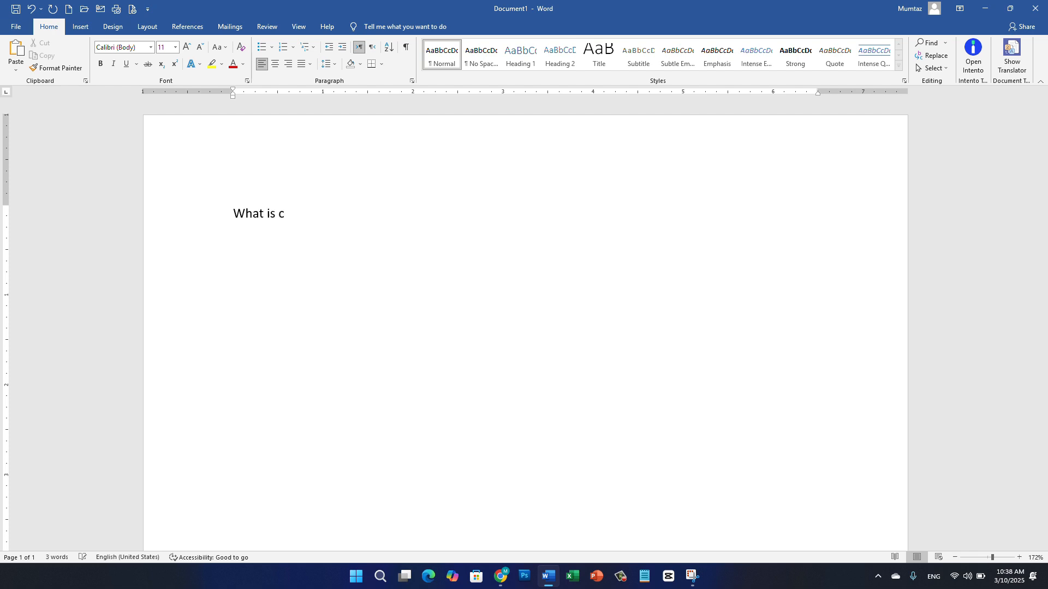
text(Coputer)
key(BackSpace)
key(BackSpace)
key(BackSpace)
key(BackSpace)
text(ompute====)
key(Return)
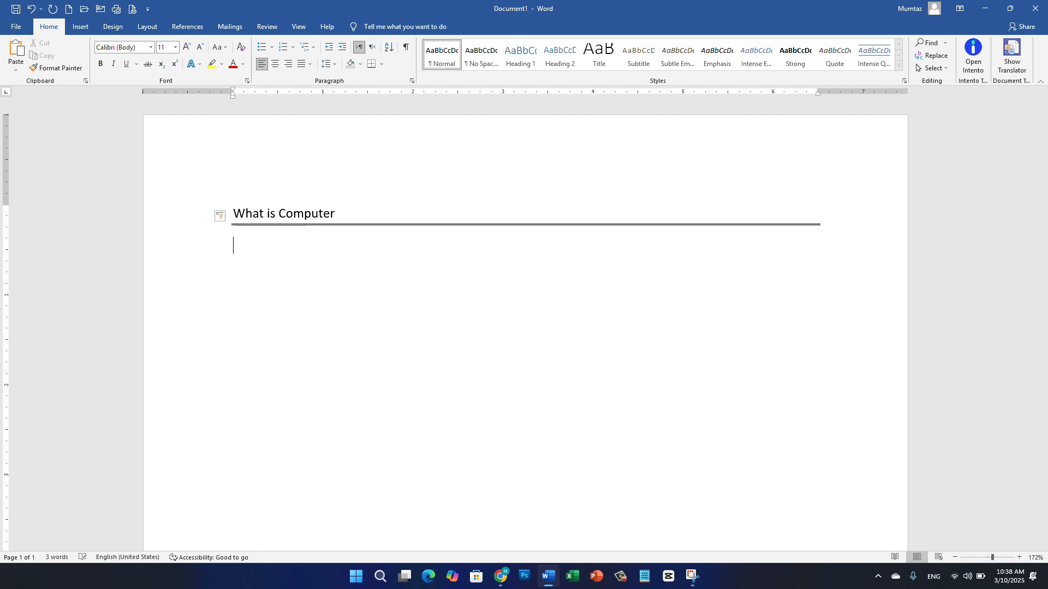
Generate sample paragraphs below the title line with =rand() and save the document to the Desktop as "What is Computer".
text(=rand())
key(Return)
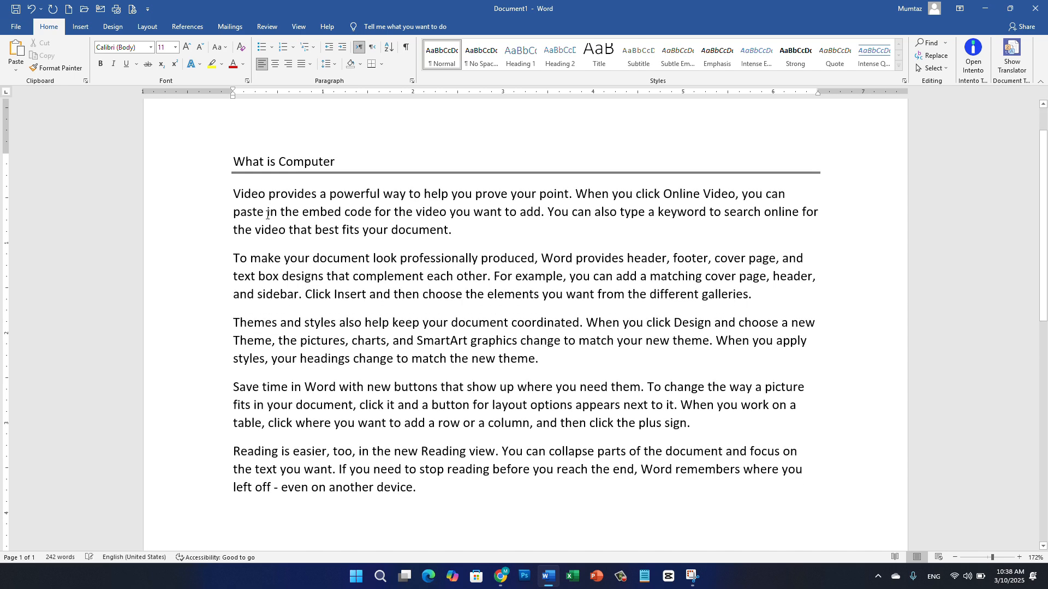
key(ctrl+s)
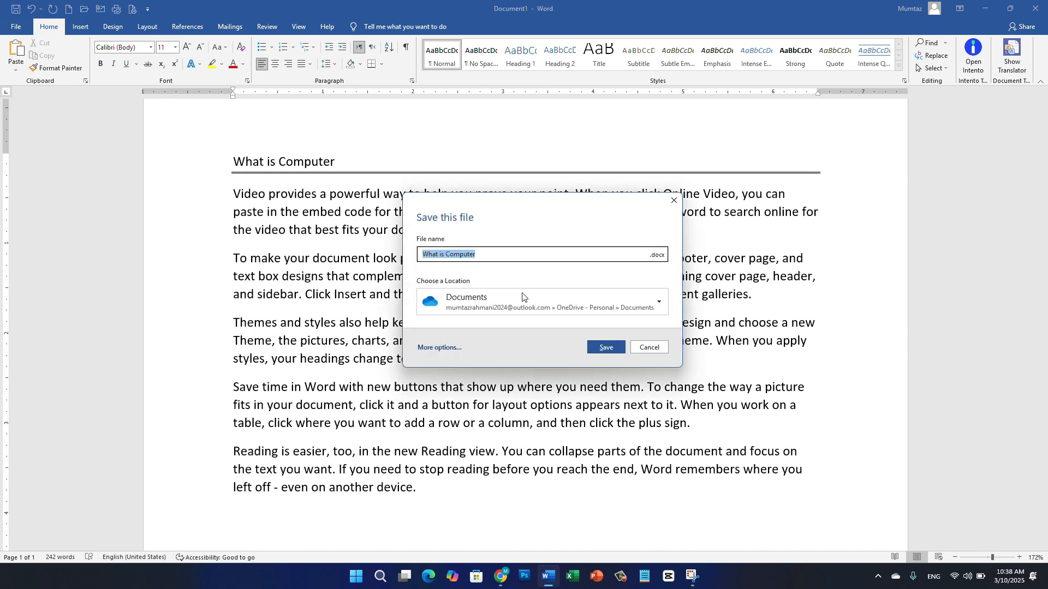
click(527, 299)
click(491, 439)
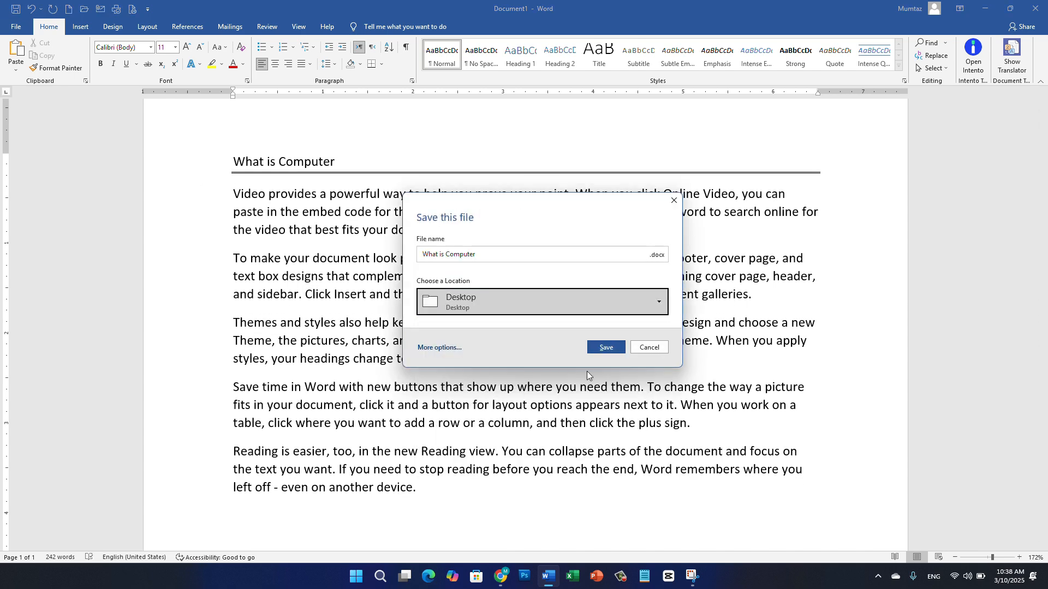
click(606, 348)
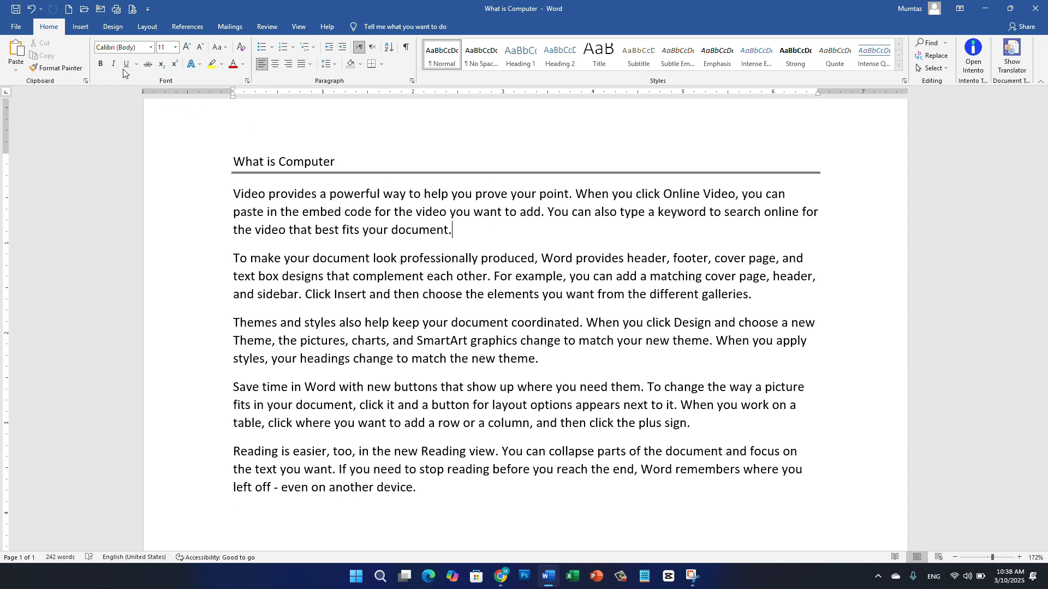
Insert a hyperlink to the Desktop file What is Software.docx at the end of the first paragraph.
click(81, 27)
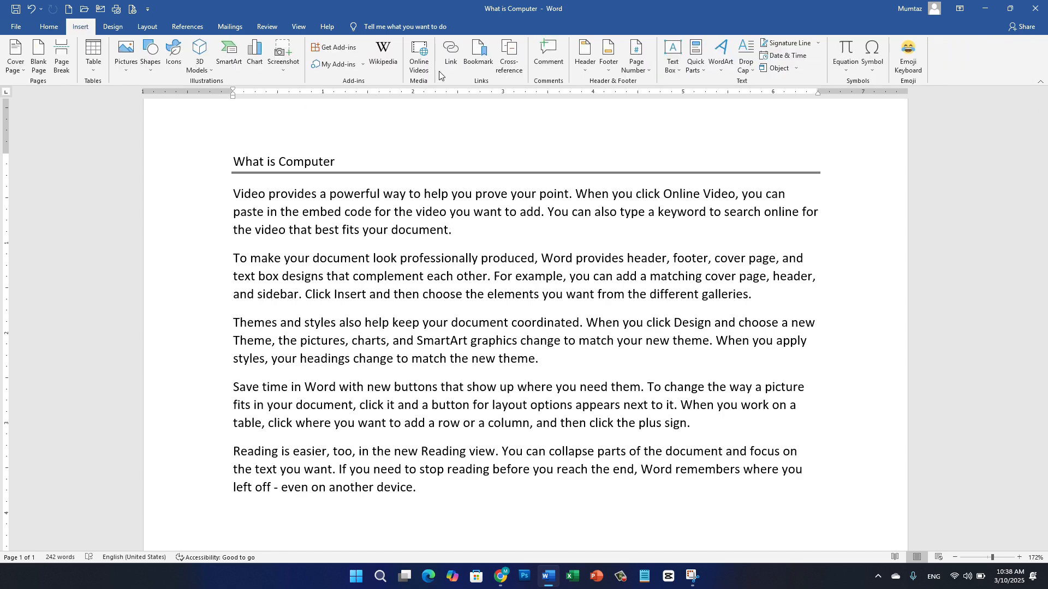
click(452, 58)
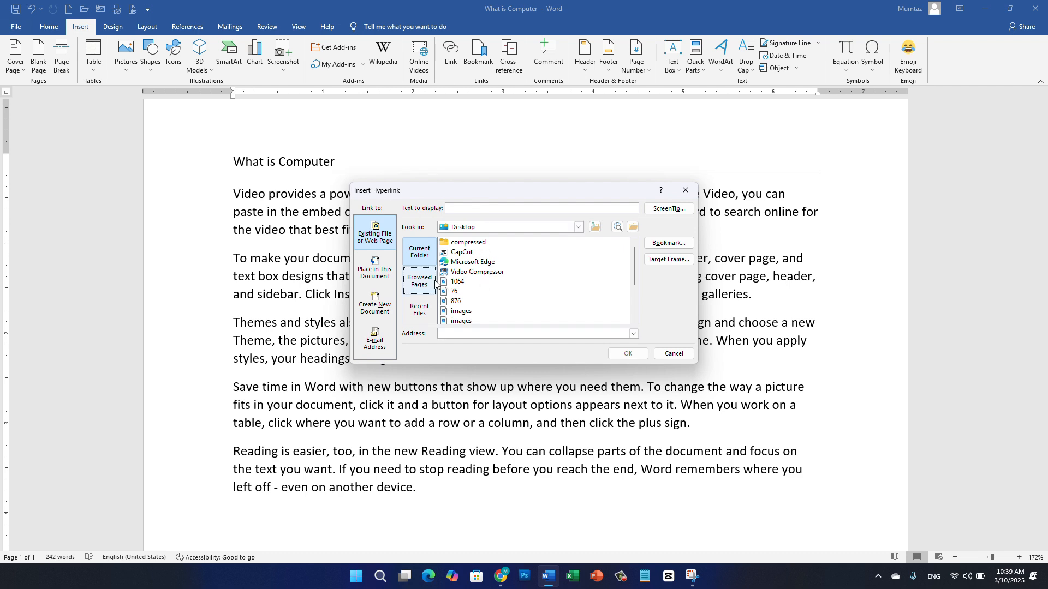
click(579, 228)
click(579, 228)
drag(636, 273, 634, 307)
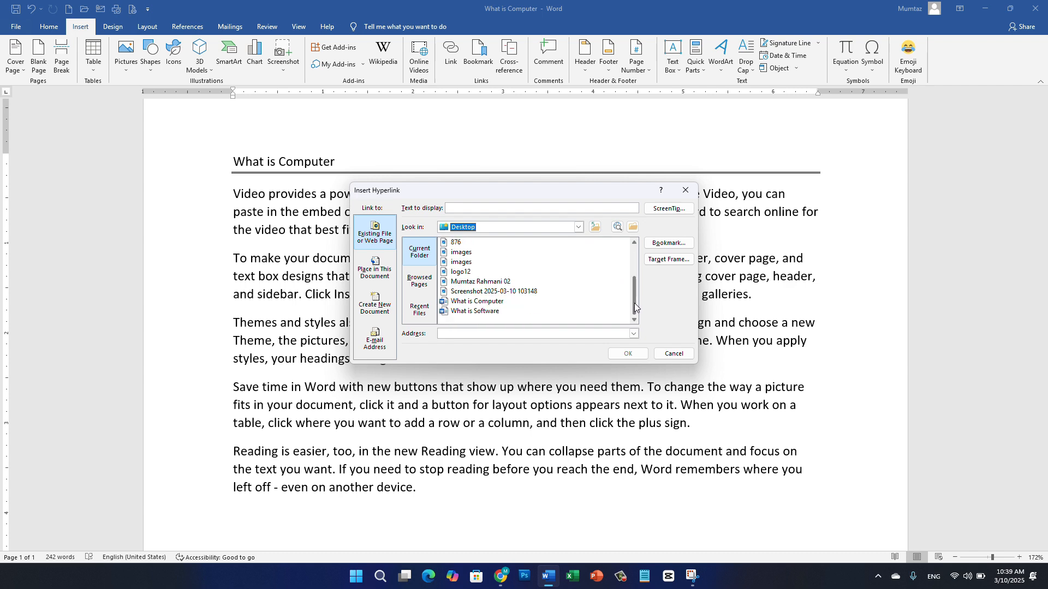
click(484, 312)
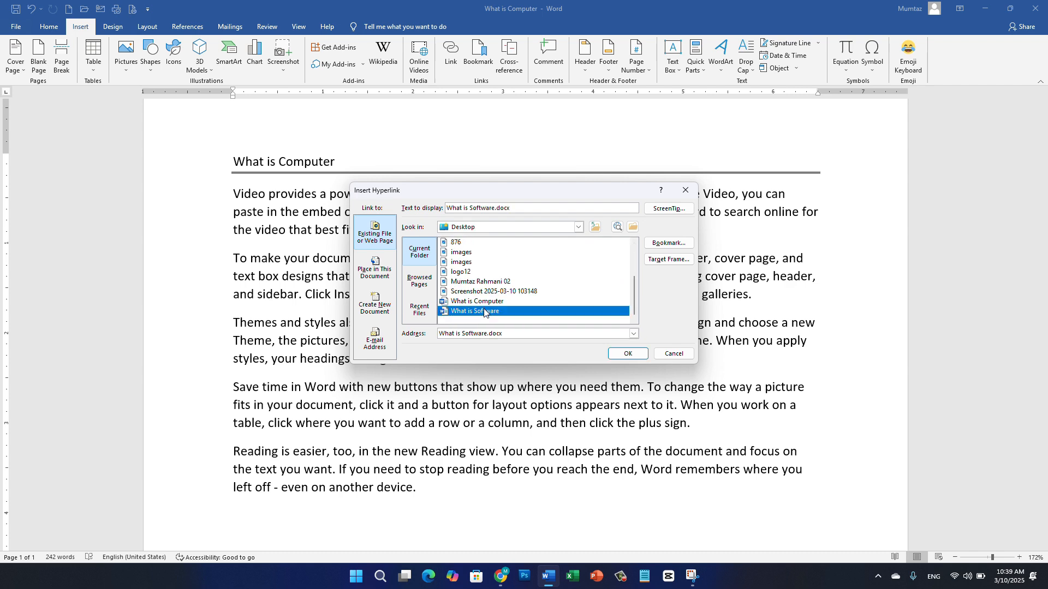
click(624, 355)
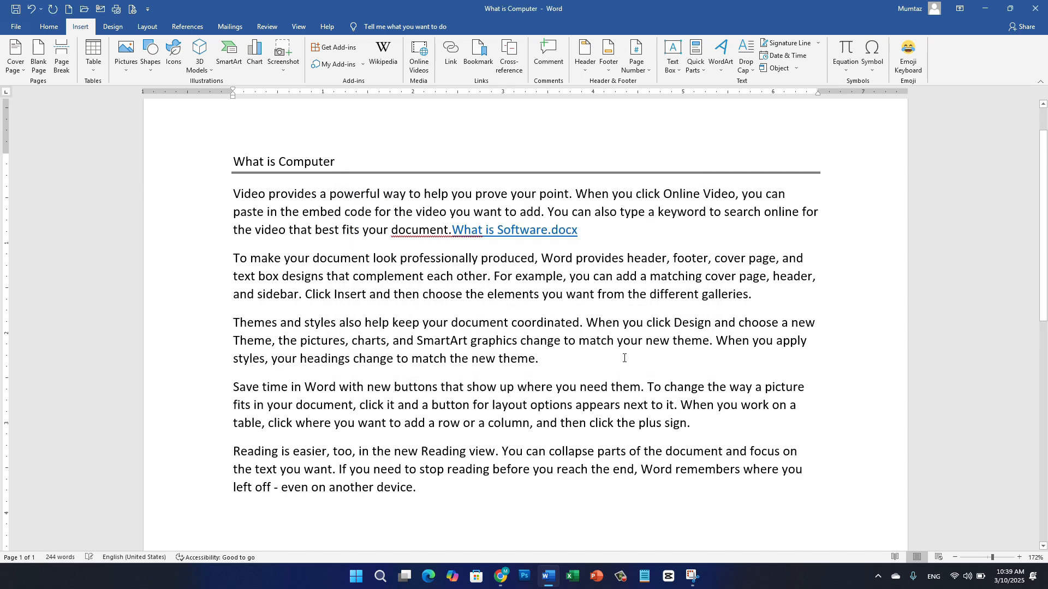
Follow the What is Software.docx link to open the linked document, and minimize both document windows.
ctrl+click(544, 231)
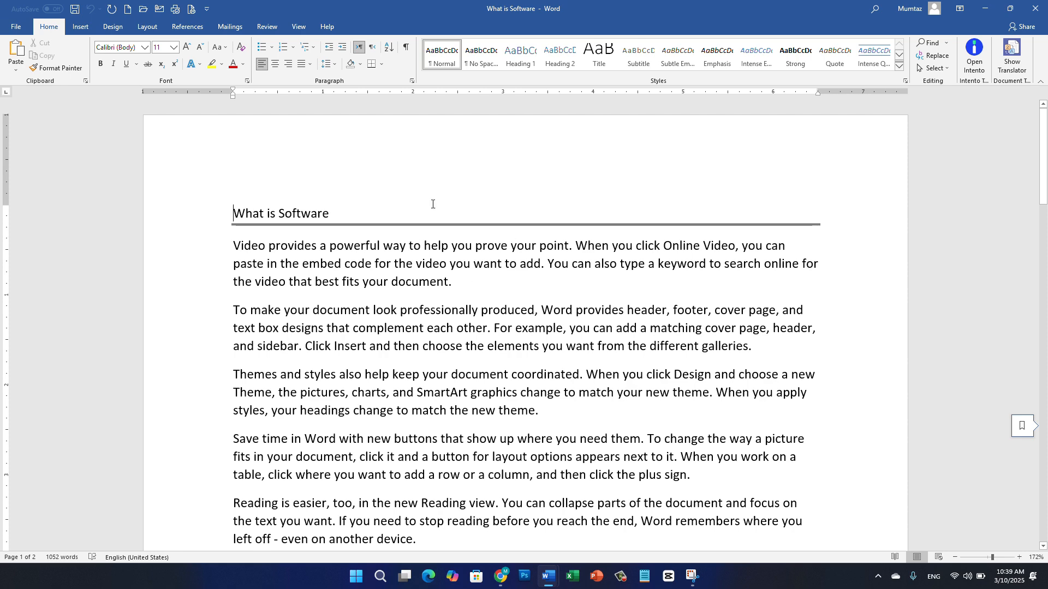
click(82, 27)
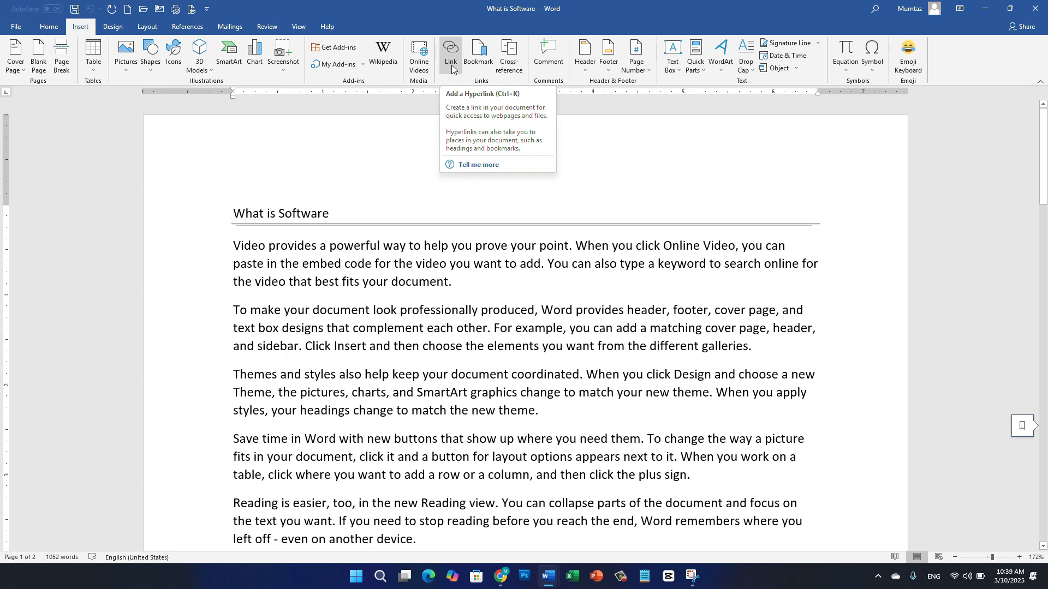
click(986, 10)
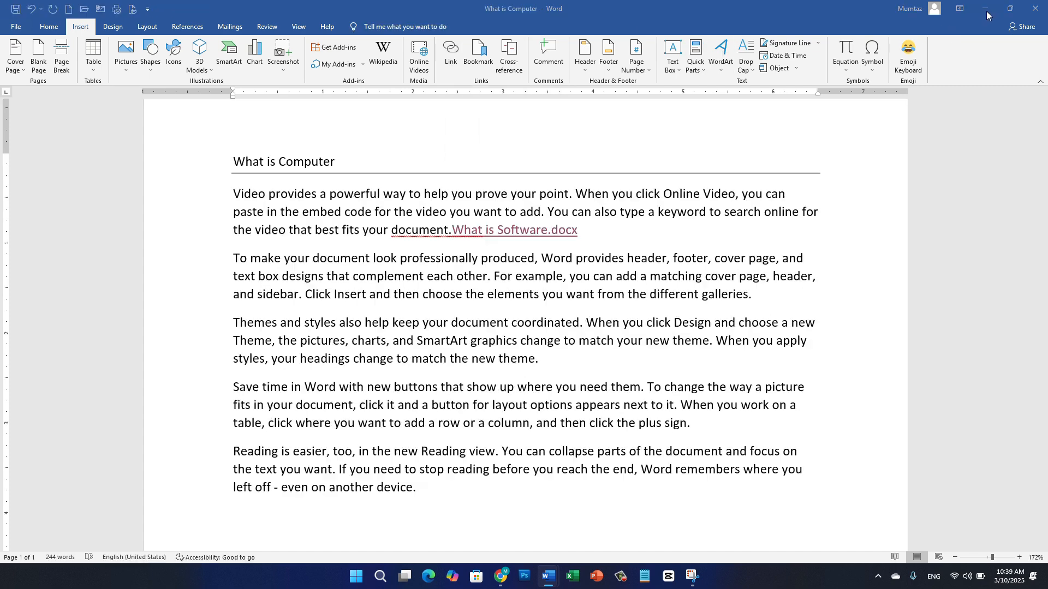
click(987, 11)
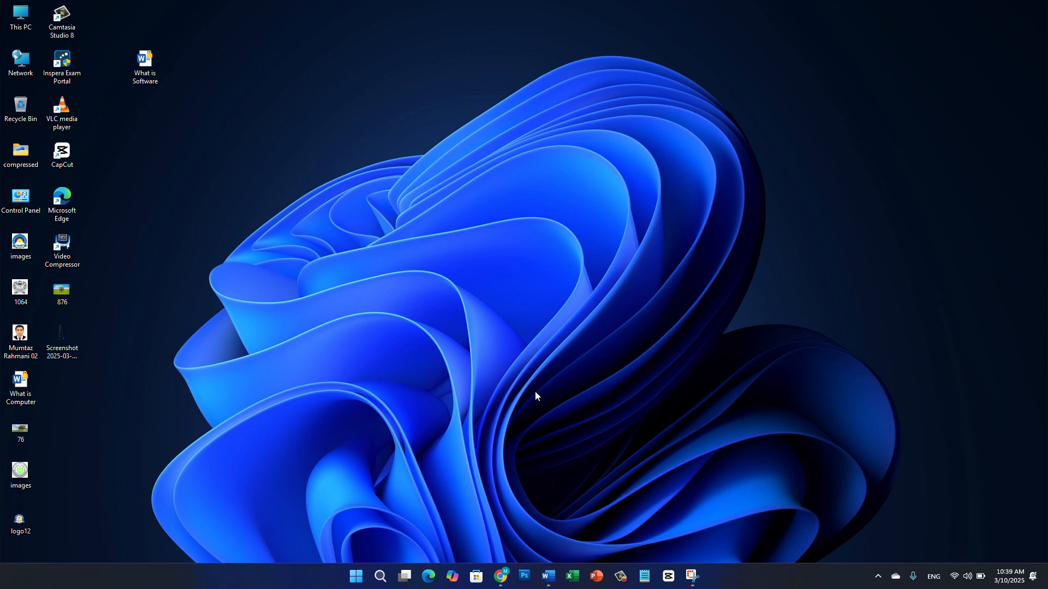
Return to the What is Software document and insert a hyperlink to the Desktop image 876.webp below its last paragraph.
mouse_move(549, 576)
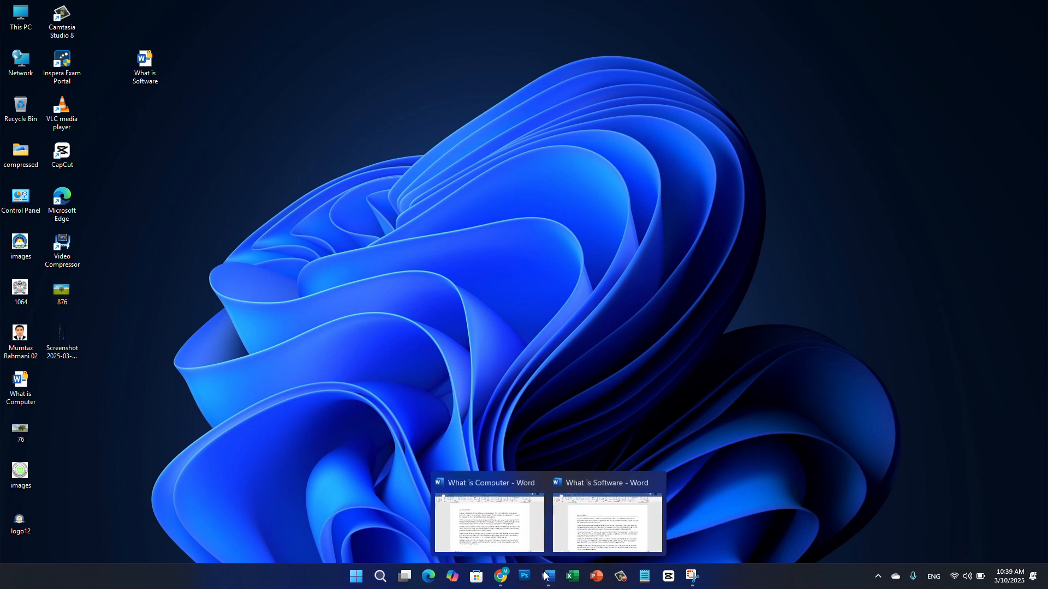
click(605, 523)
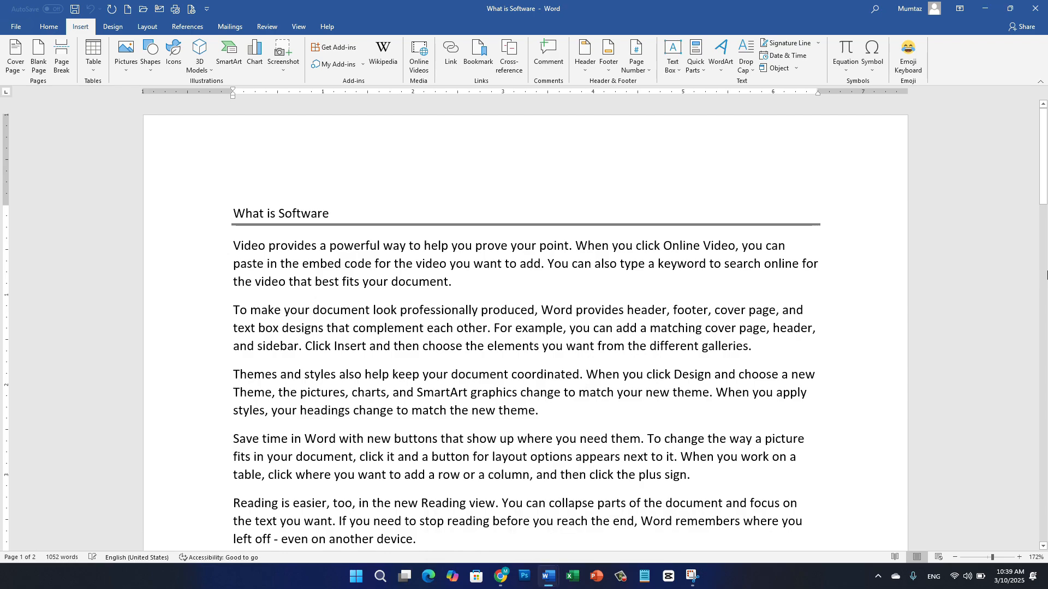
drag(1040, 177, 1000, 524)
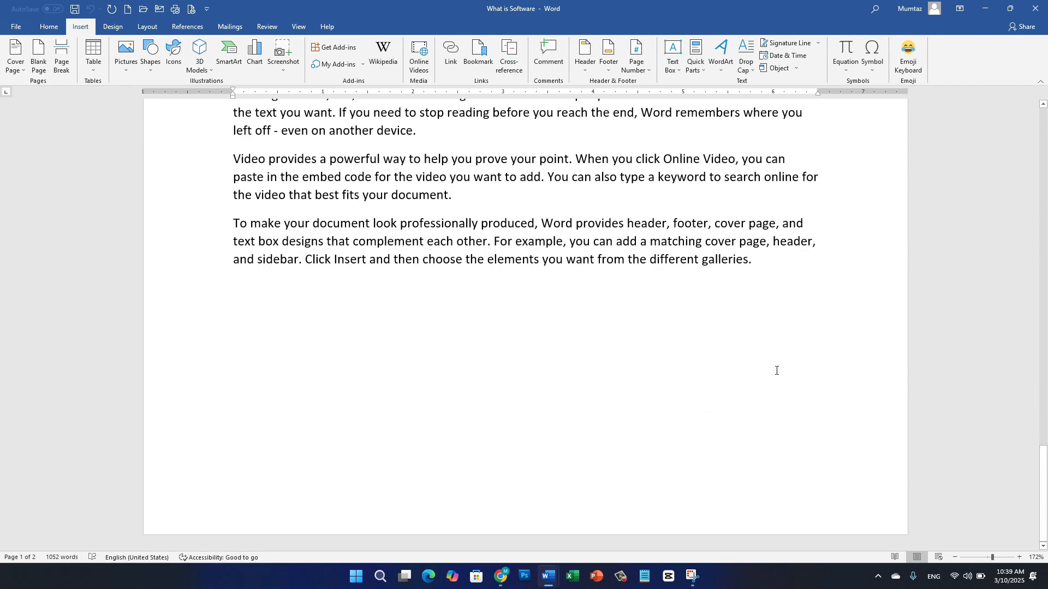
click(602, 304)
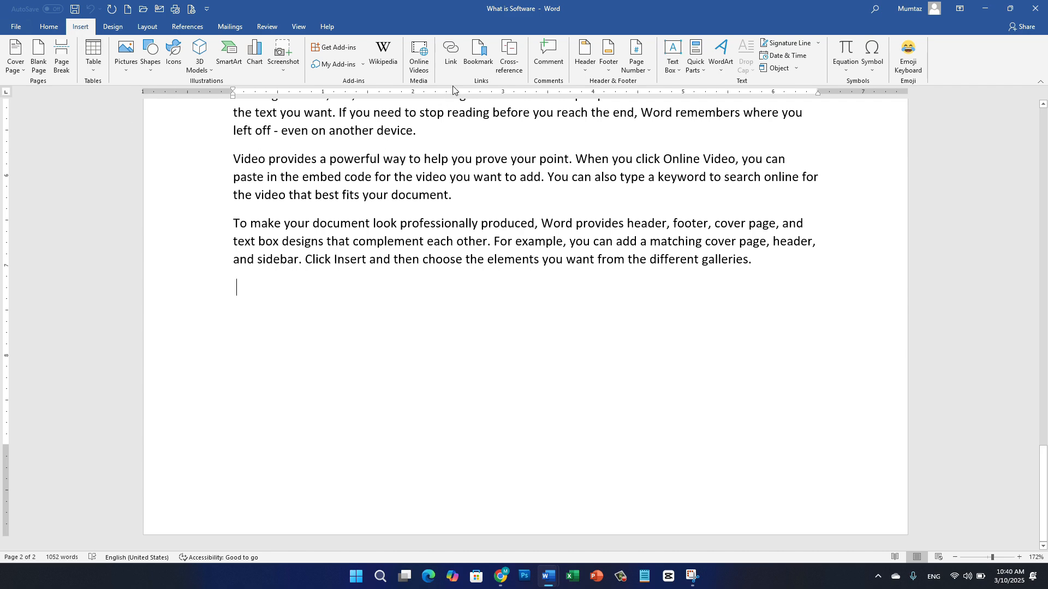
click(451, 57)
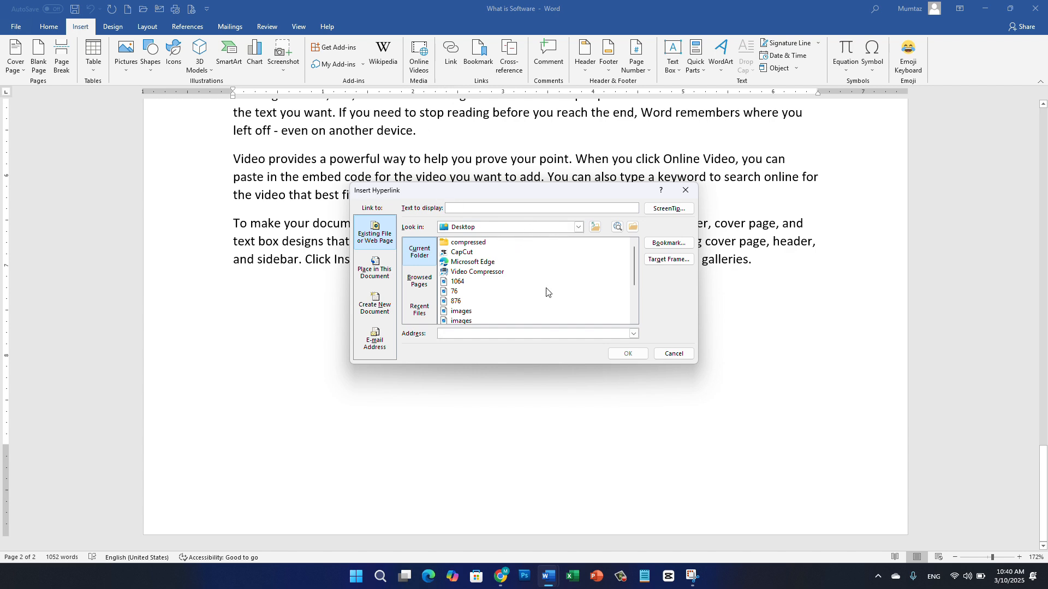
click(460, 301)
click(628, 355)
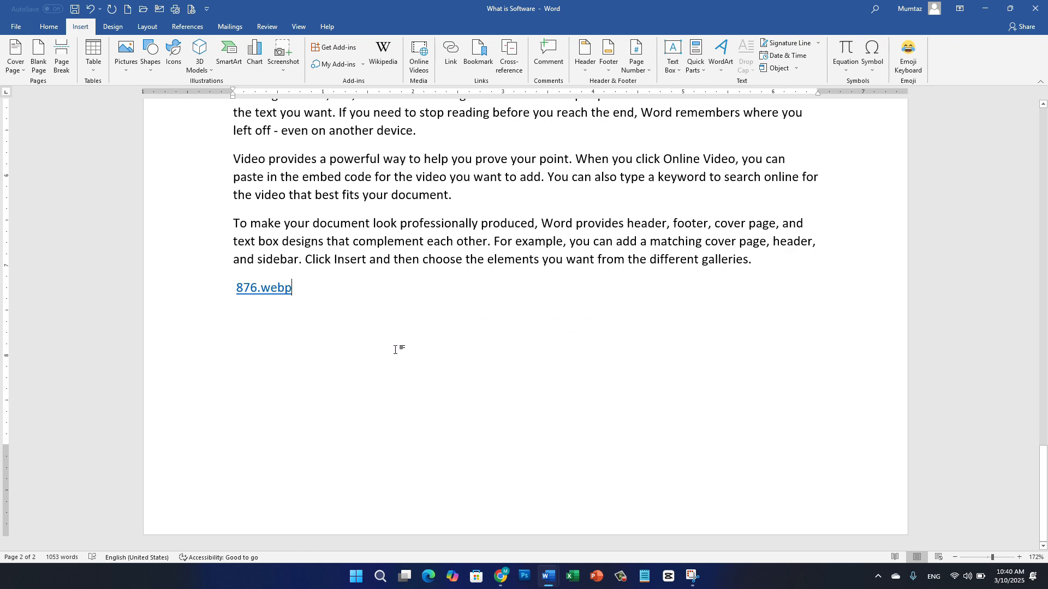
Follow the 876.webp link, always opening this file type with Photos, and close the image to return to the document's beginning.
ctrl+click(274, 295)
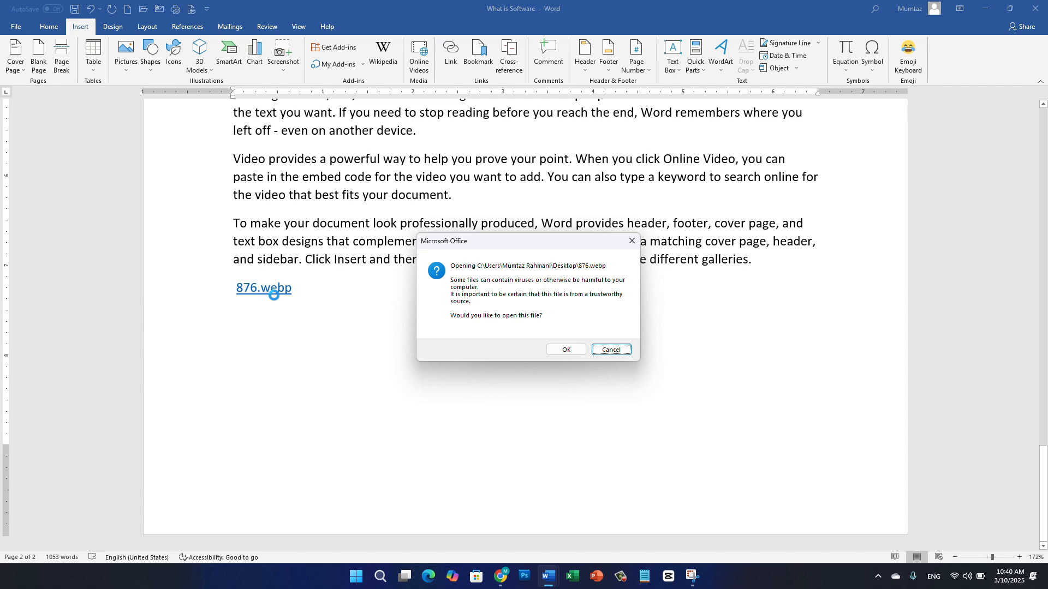
click(566, 351)
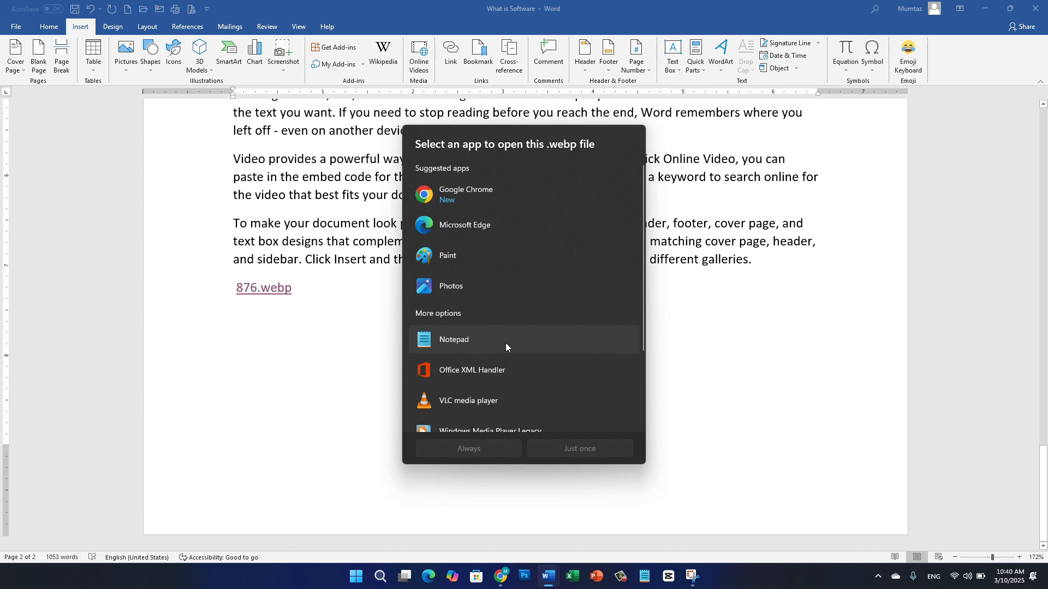
click(469, 297)
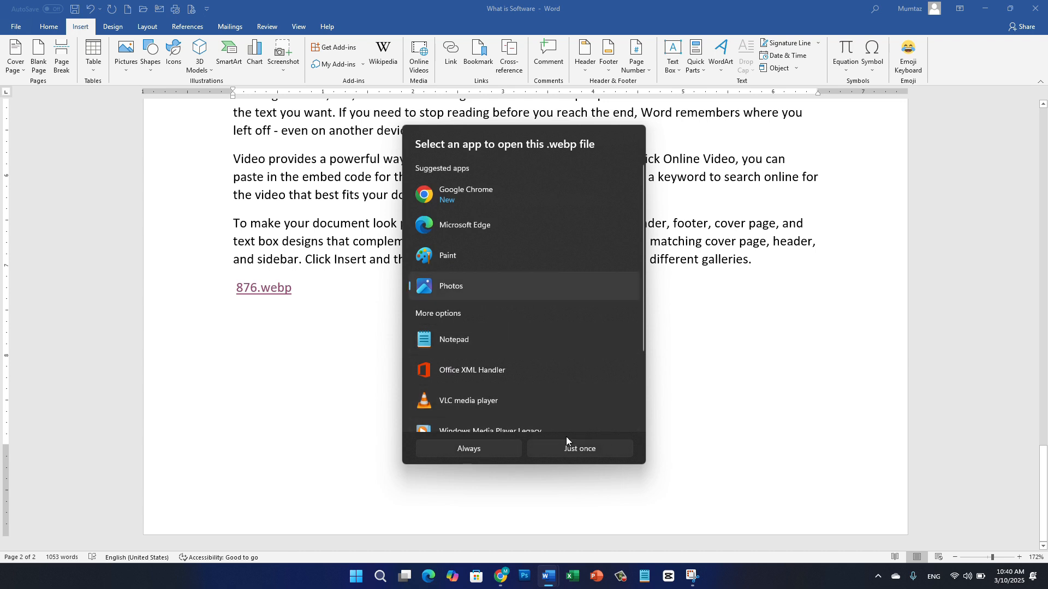
click(487, 448)
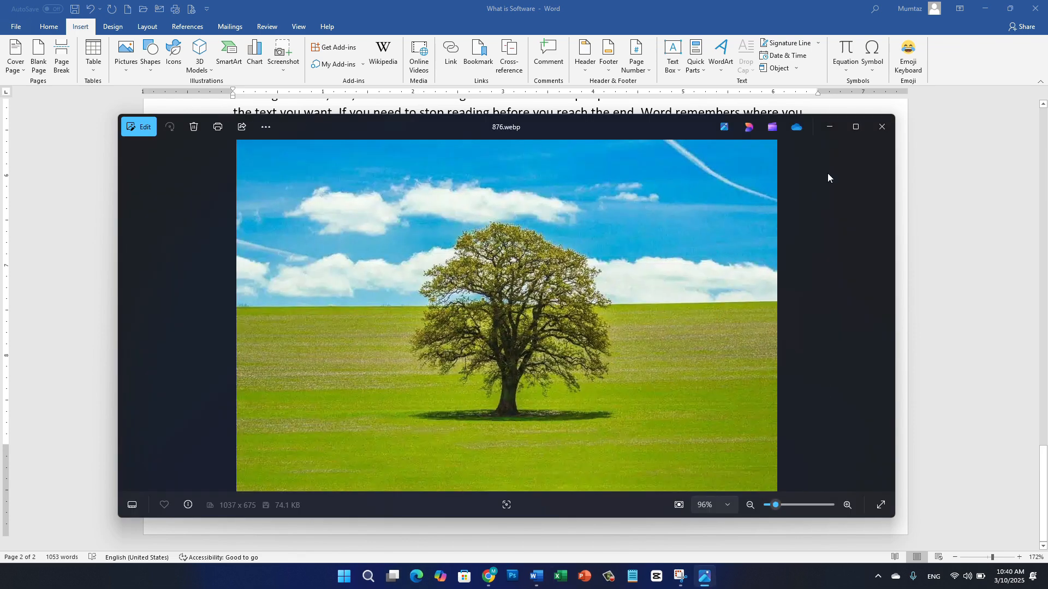
click(880, 128)
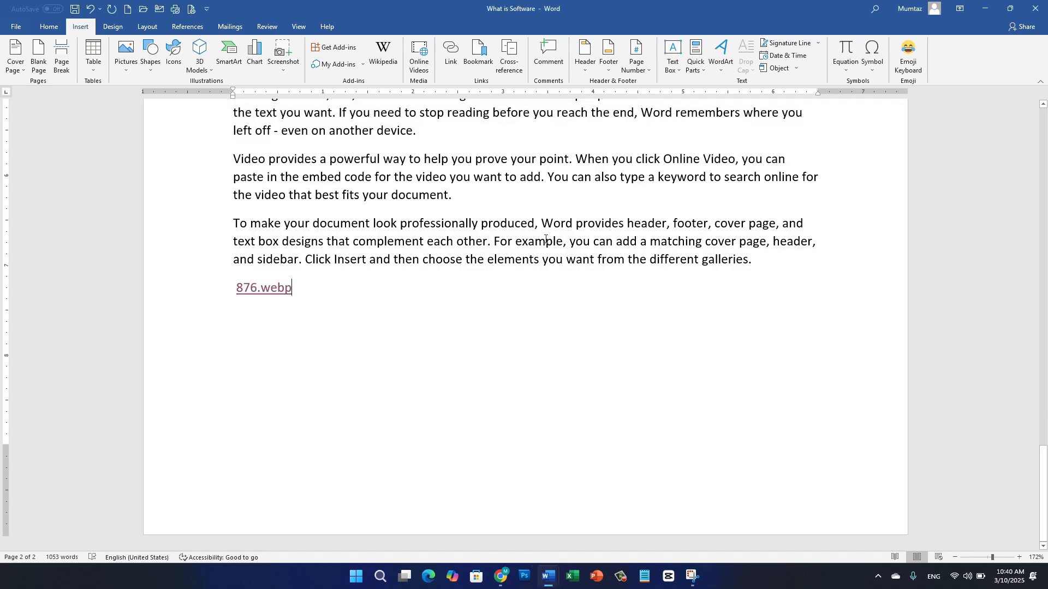
drag(1045, 450, 1046, 120)
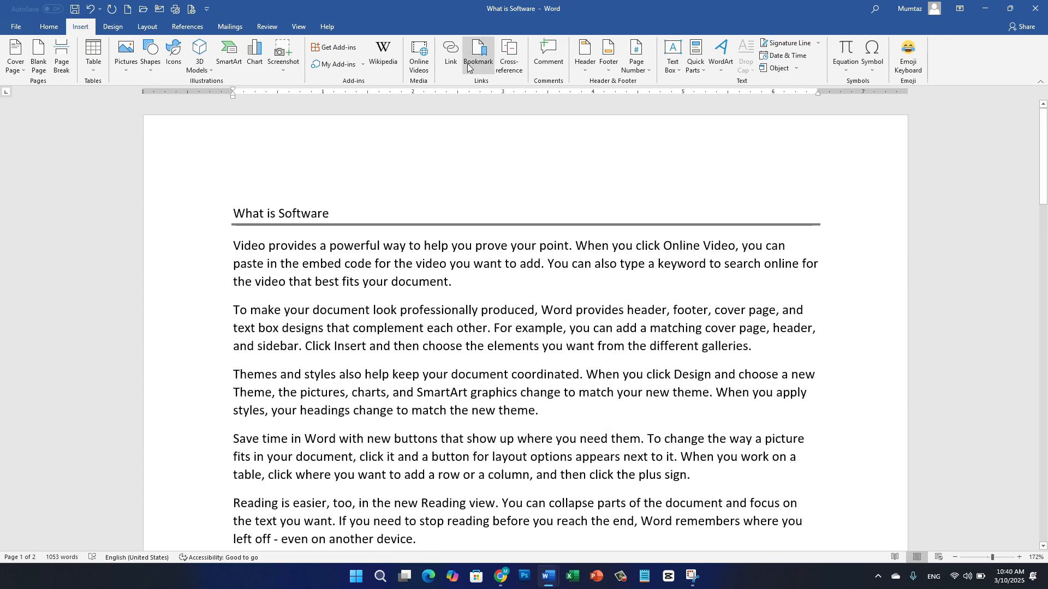
Delete the 876.webp hyperlink below the document's last paragraph.
click(449, 61)
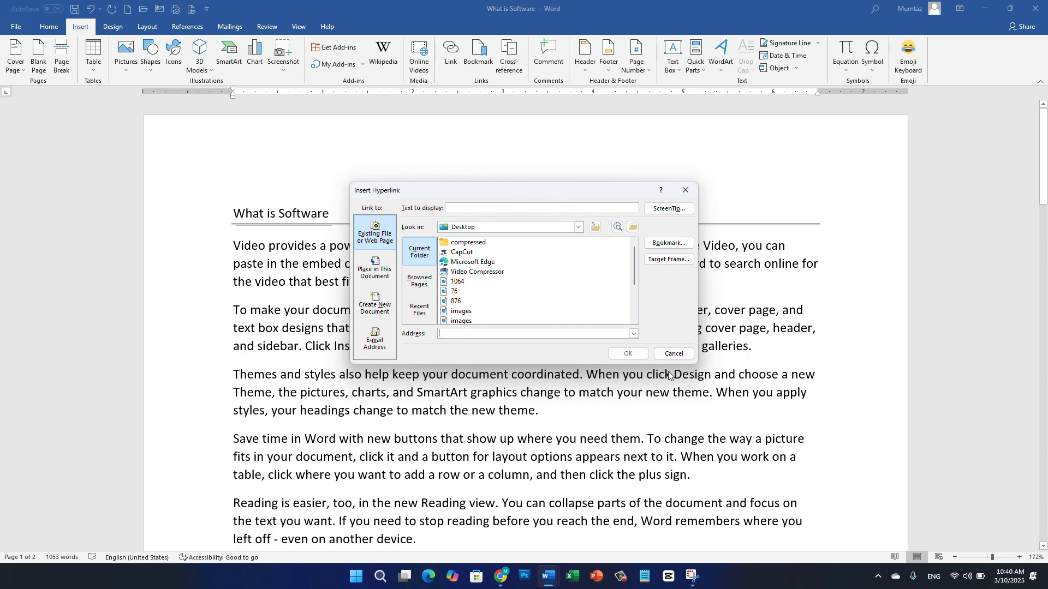
click(671, 355)
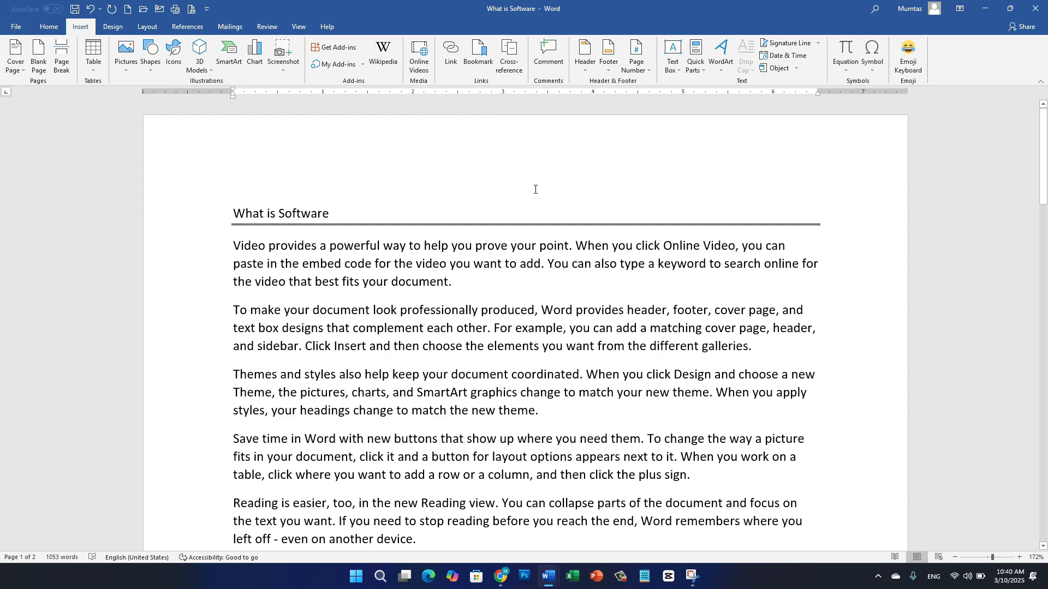
drag(1043, 158, 1009, 519)
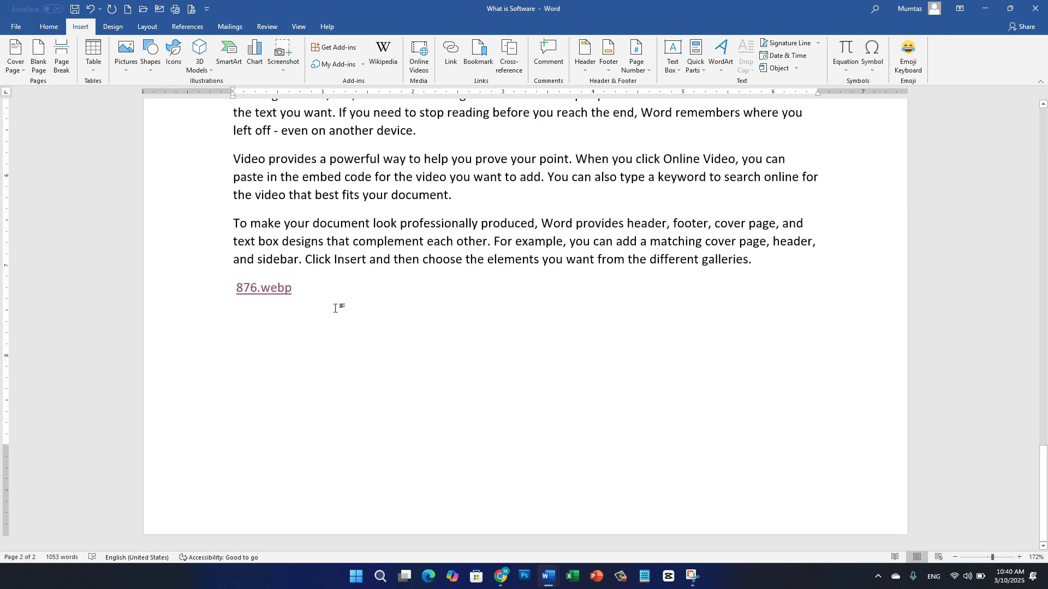
drag(301, 295, 219, 301)
key(BackSpace)
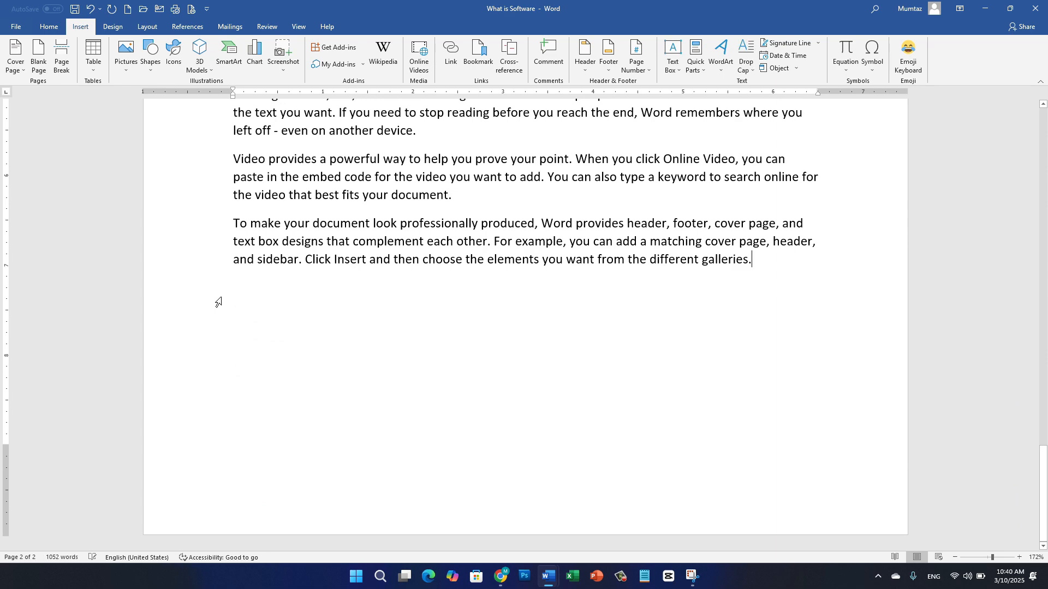
Extend the document's end with sample paragraphs by using the rand function twice, the second time as =rand(234).
key(shift+Up)
click(258, 285)
text(=rand(4)
text())
key(Return)
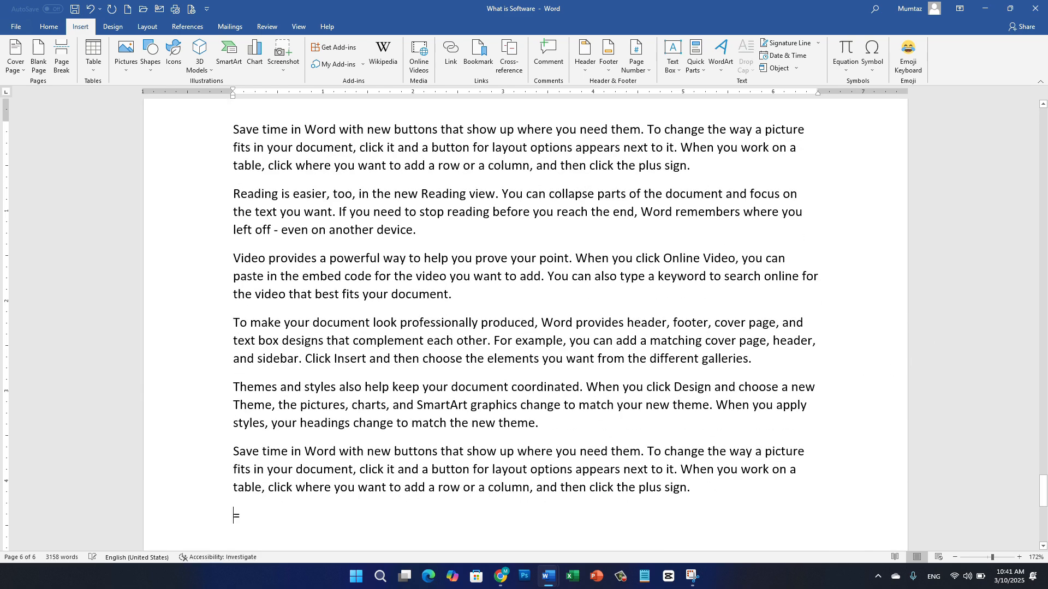
text(=rand(234))
key(Return)
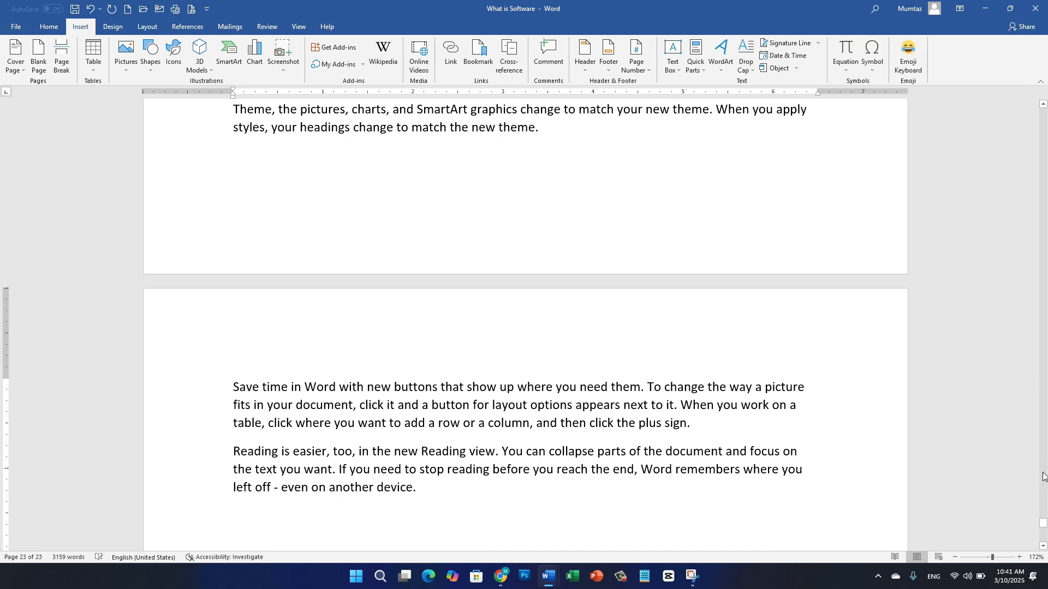
Add a bookmark named Last at the end of the "Video provides a powerful way" paragraph on page 3.
drag(1043, 523, 1044, 115)
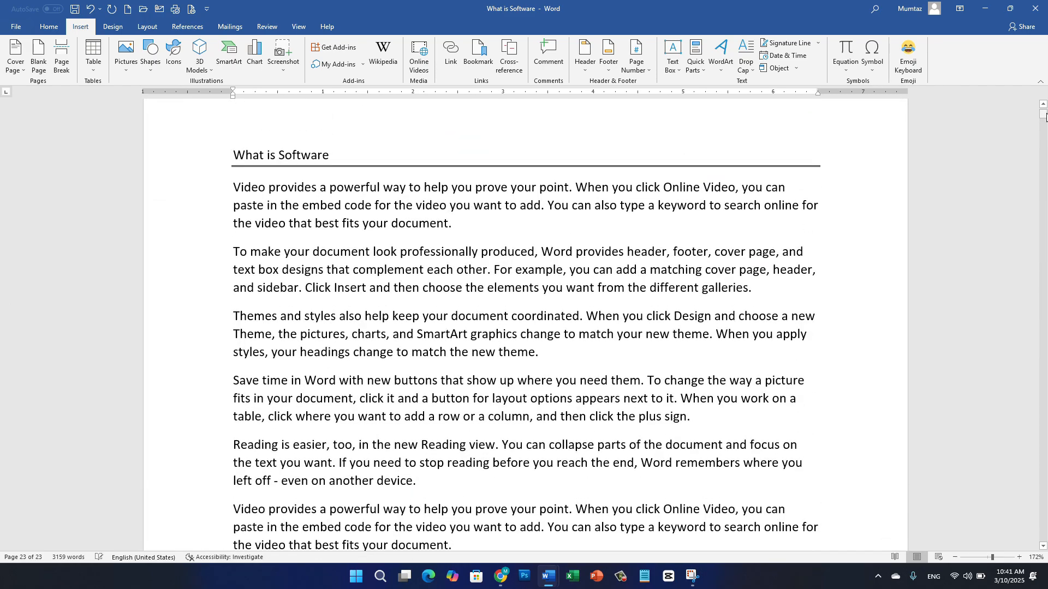
scroll(681, 217, up, 1)
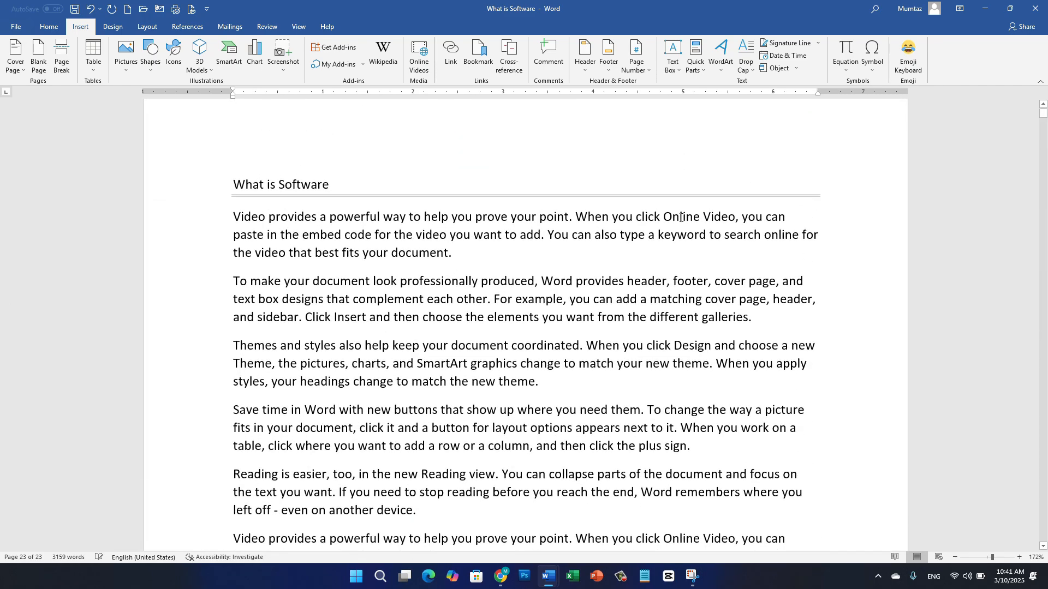
click(497, 261)
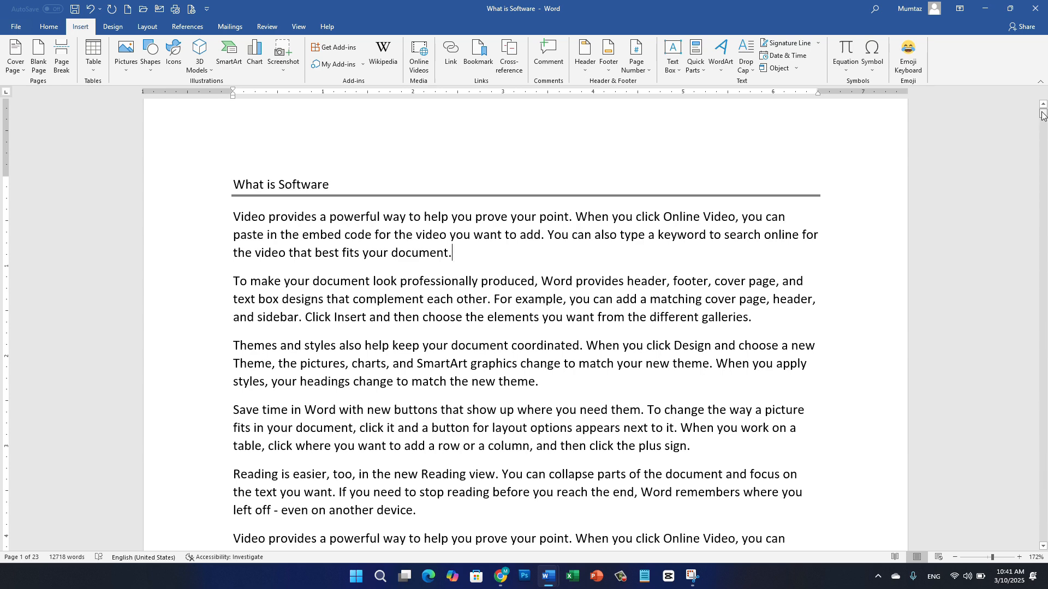
drag(1044, 115, 1044, 162)
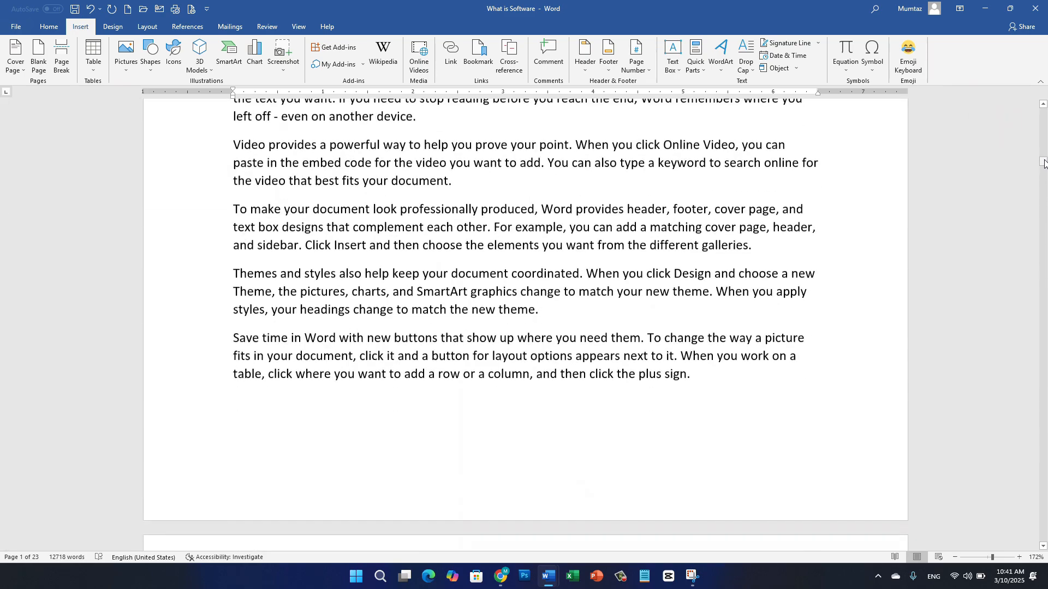
click(468, 185)
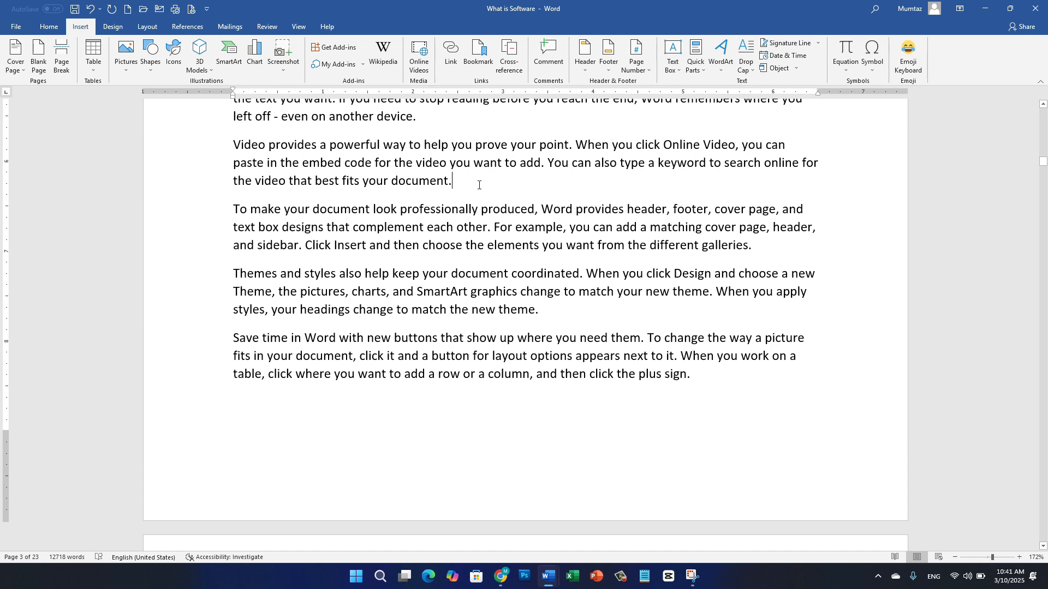
click(476, 68)
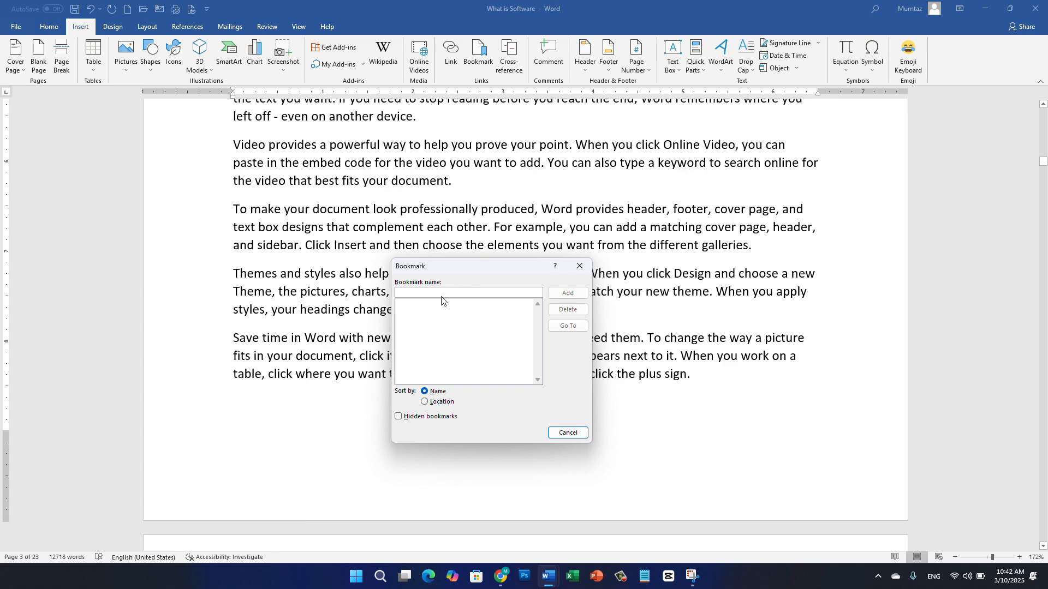
text(Last)
click(565, 295)
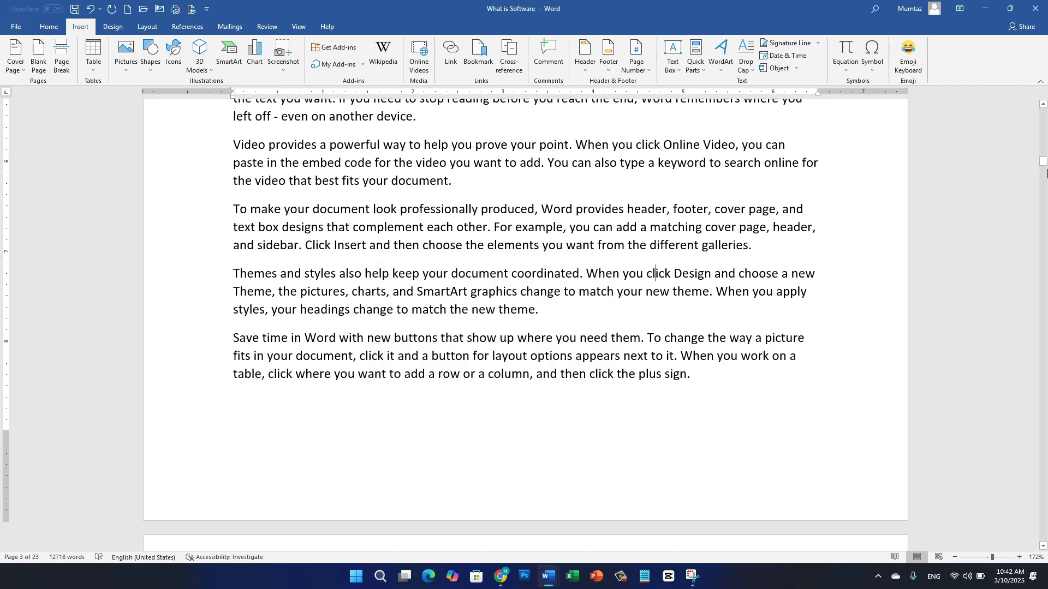
Return to the first page and jump from its first paragraph to the bookmark Last.
drag(1043, 161, 1043, 112)
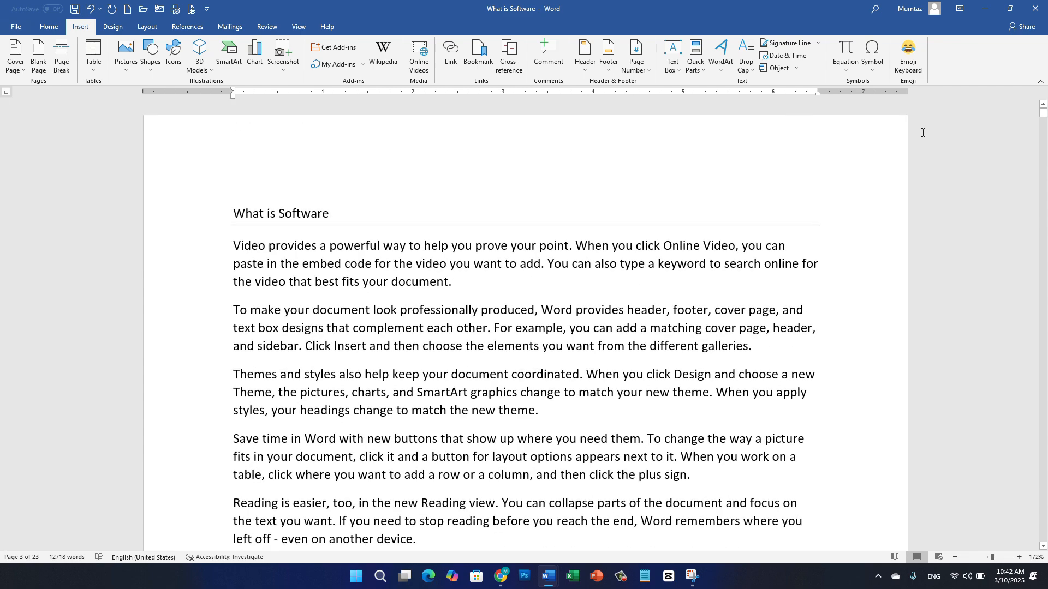
click(535, 264)
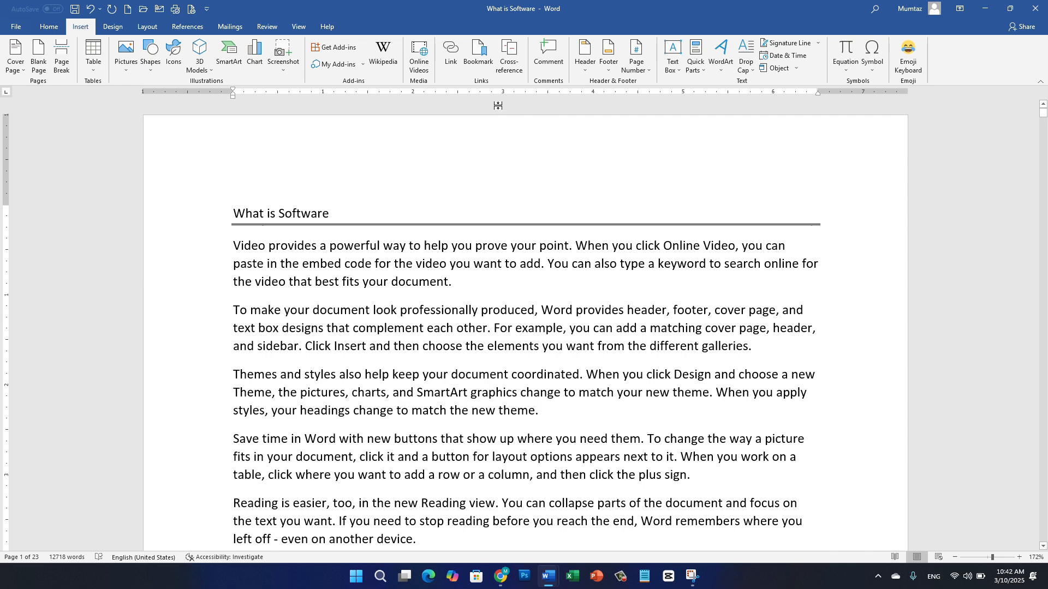
click(479, 58)
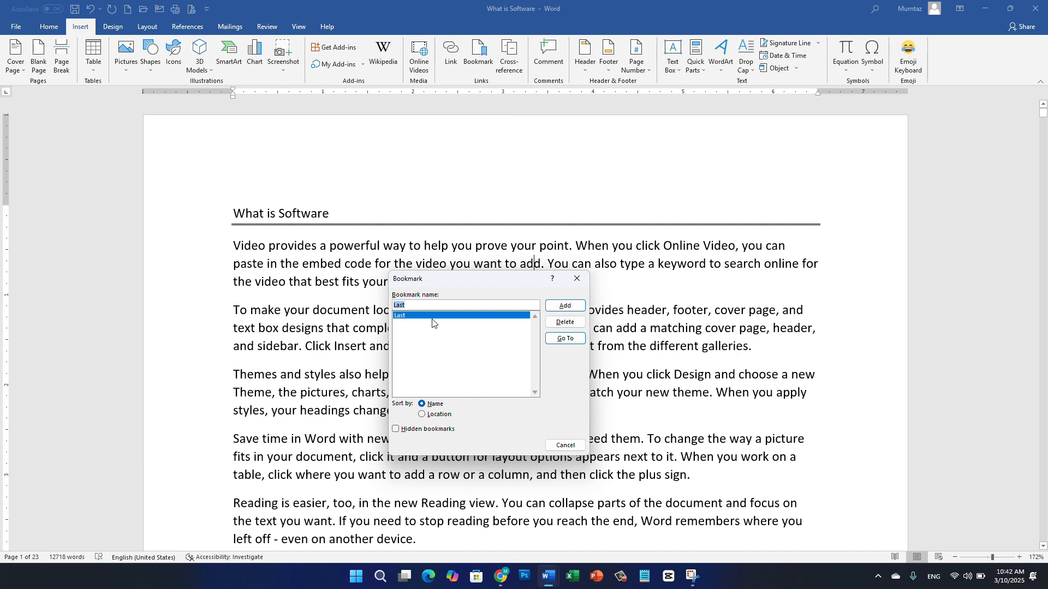
click(569, 343)
click(495, 207)
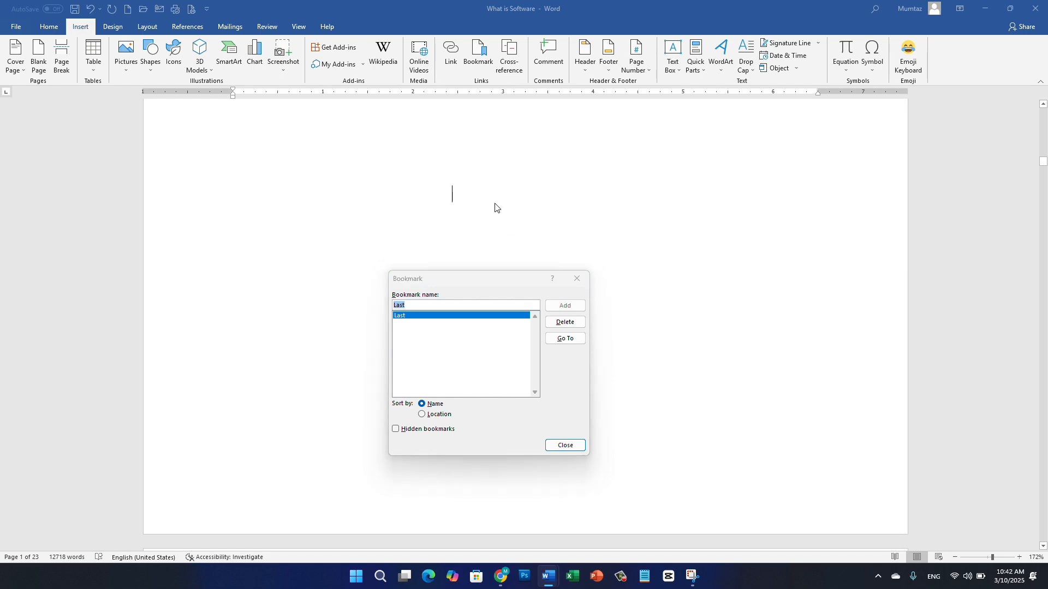
click(565, 446)
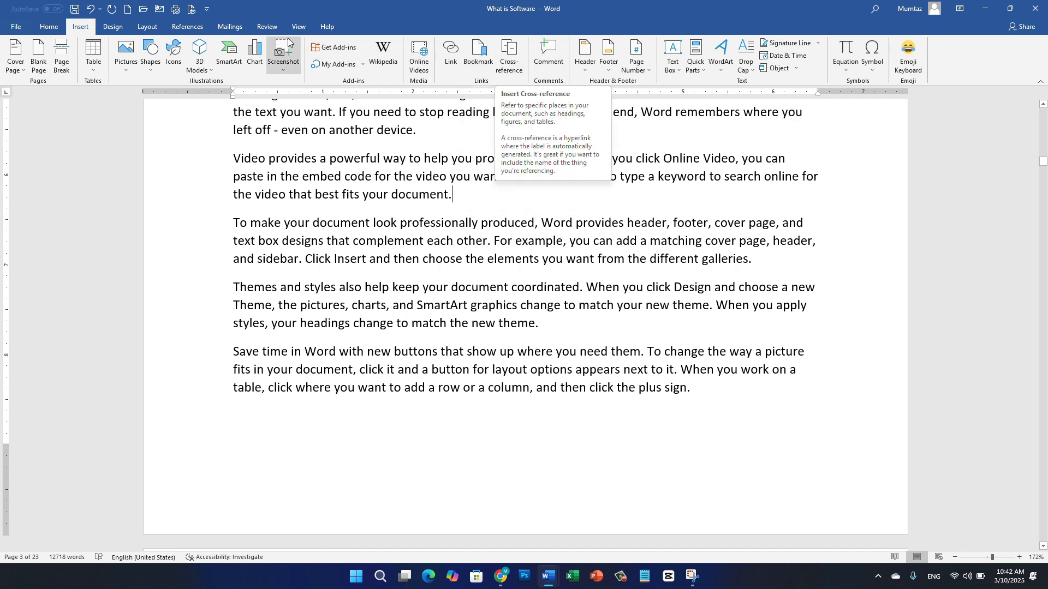
Attach the comment "Asdfasfasdfasdf" to the word "powerful" in the bookmarked paragraph on page 3.
click(191, 27)
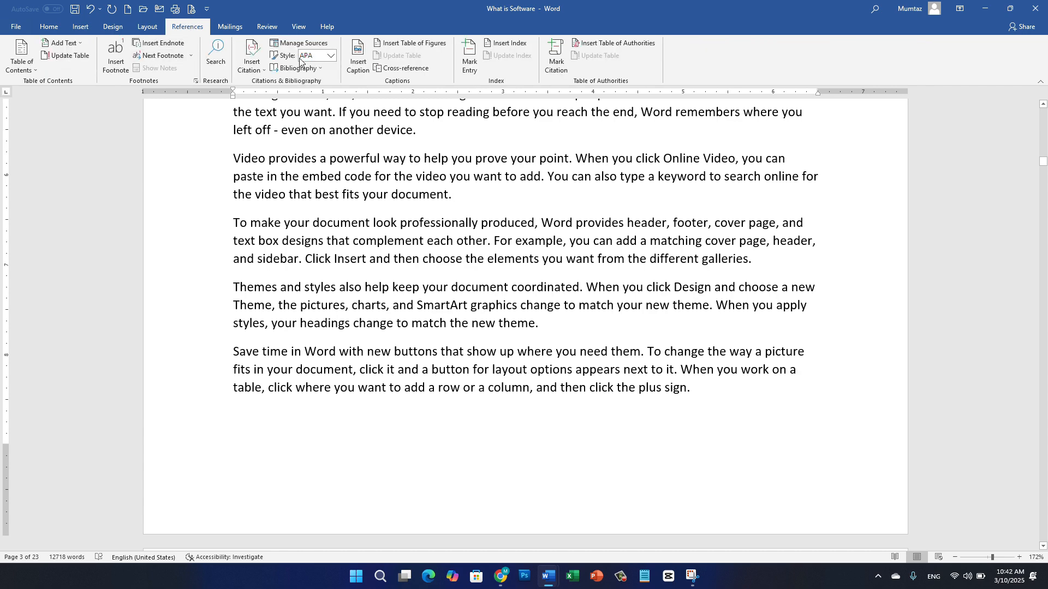
click(80, 30)
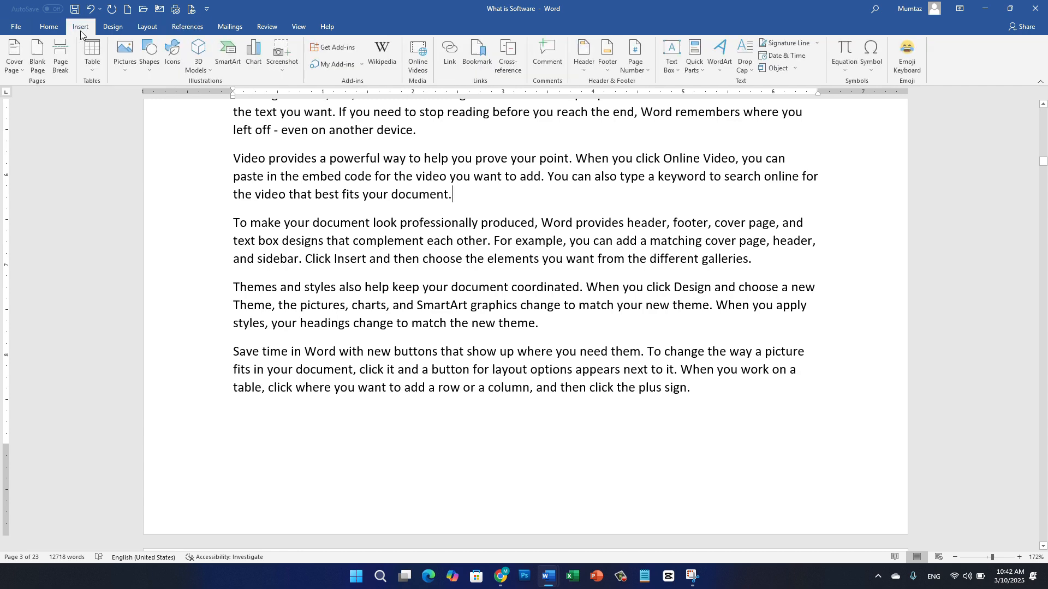
click(549, 54)
click(556, 201)
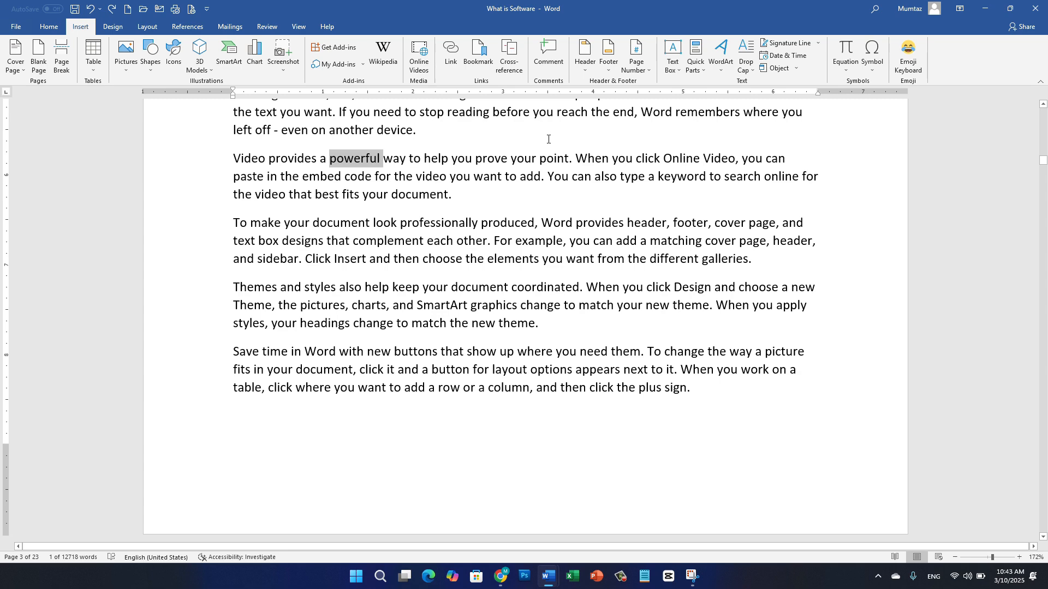
click(549, 63)
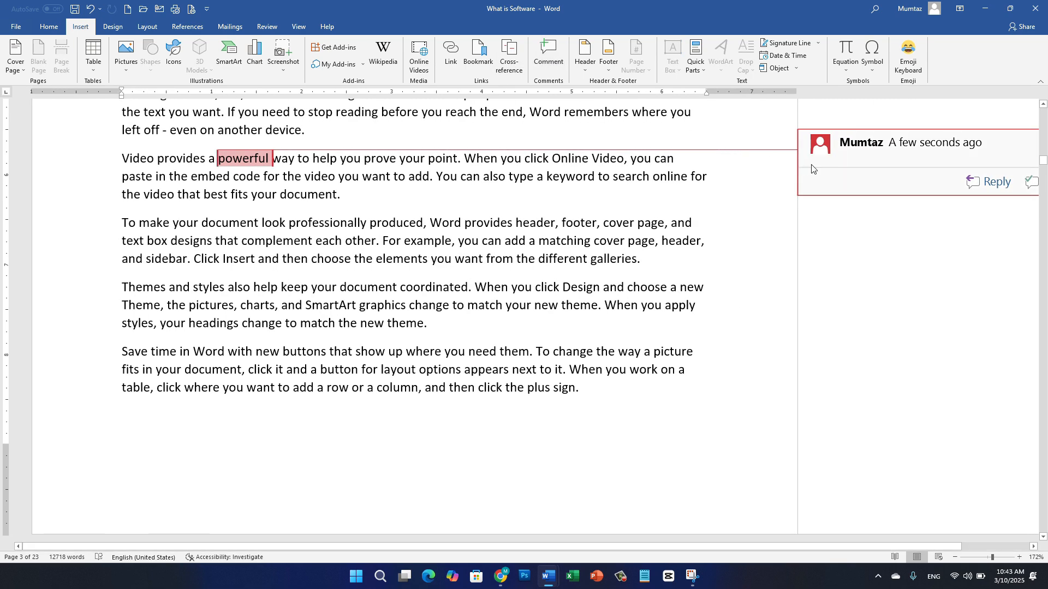
text(Asdfasfasdfasdf)
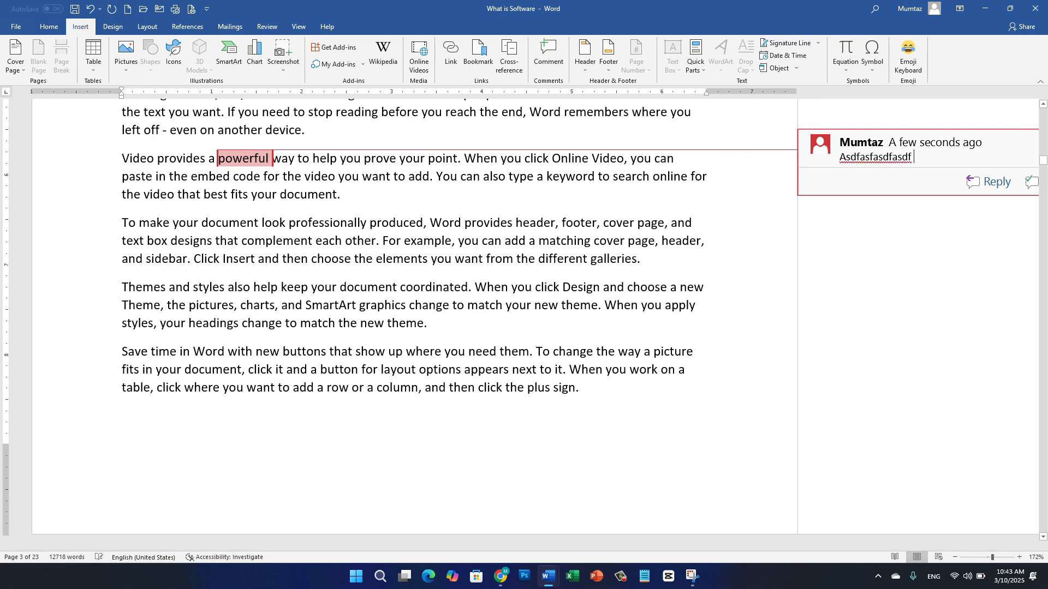
click(636, 312)
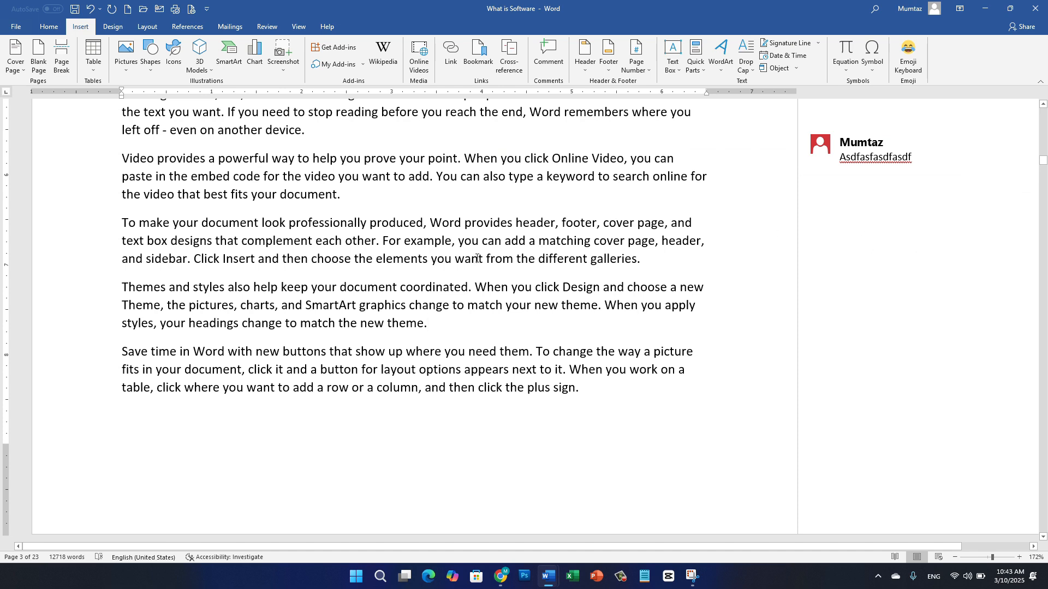
Comment on "produced" with "Ljasldfhaskdfa;sldf sadf" and add an empty comment on "theme" at the end of the following paragraph.
double_click(404, 224)
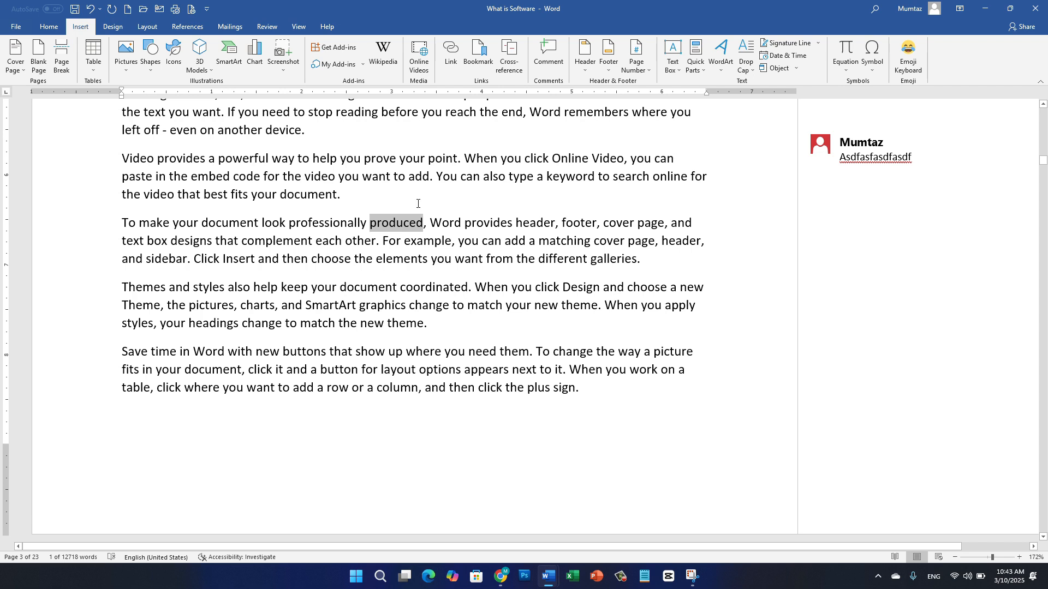
click(549, 55)
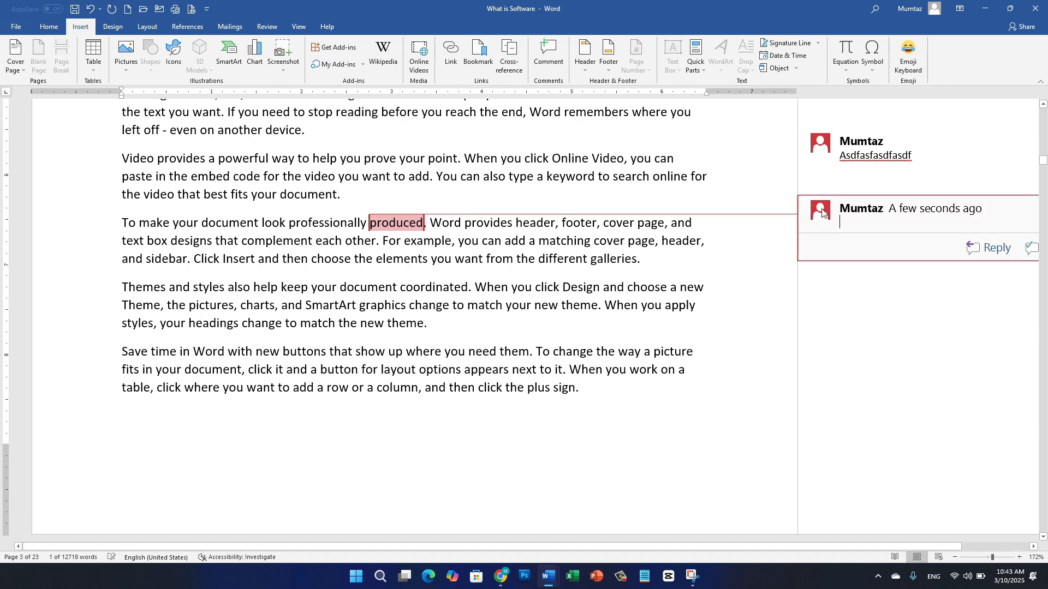
text(Ljasldfhaskdfa;sldf sadf)
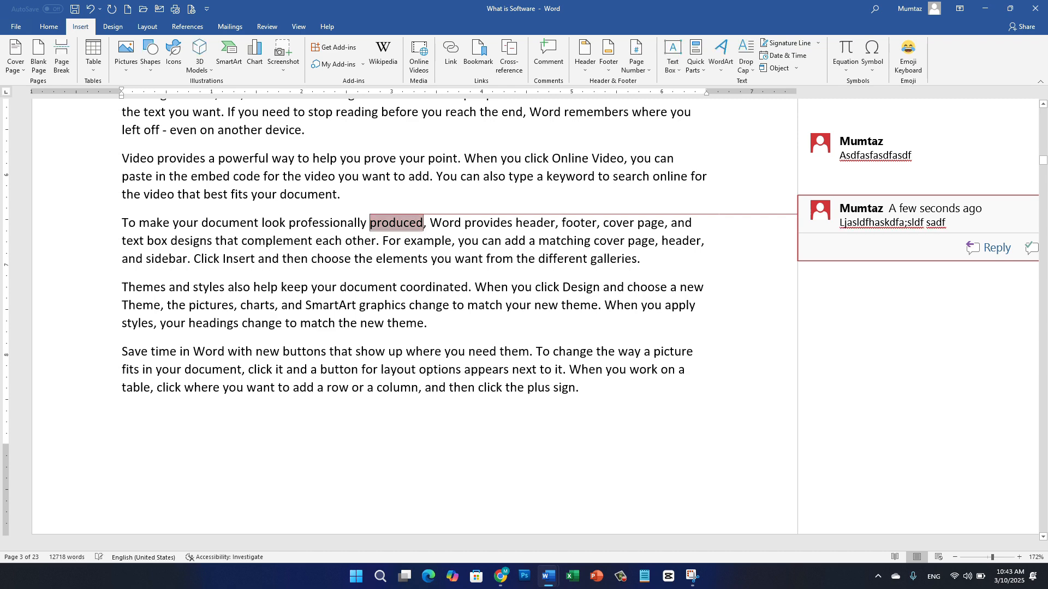
click(661, 332)
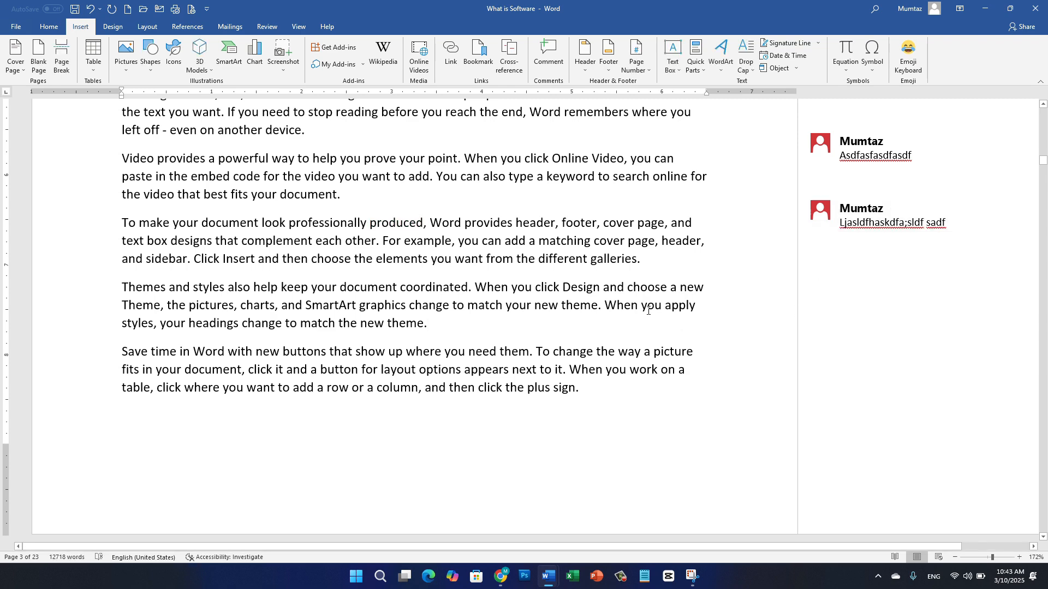
click(538, 65)
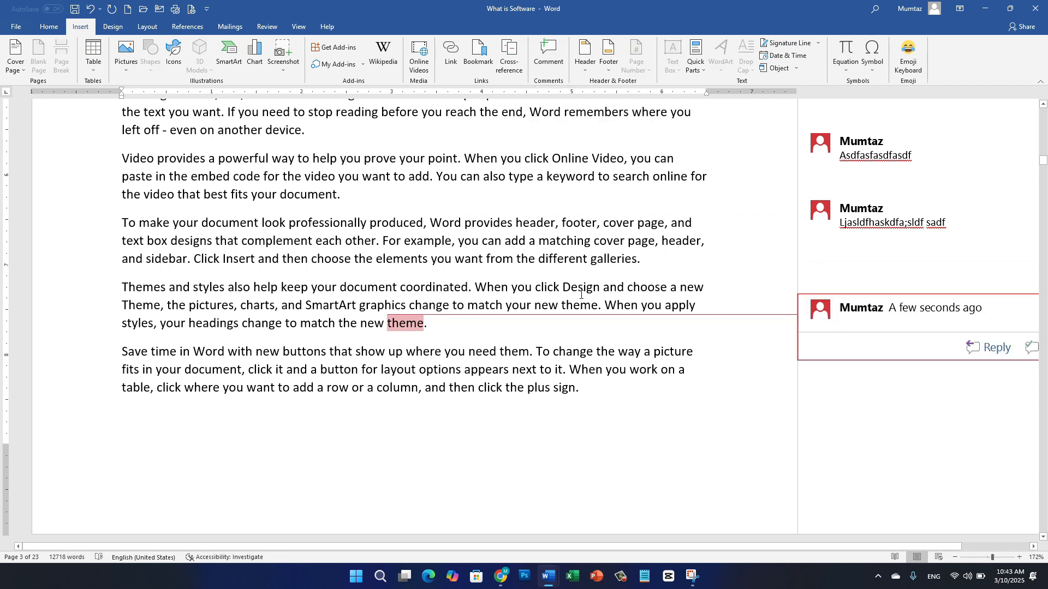
click(501, 333)
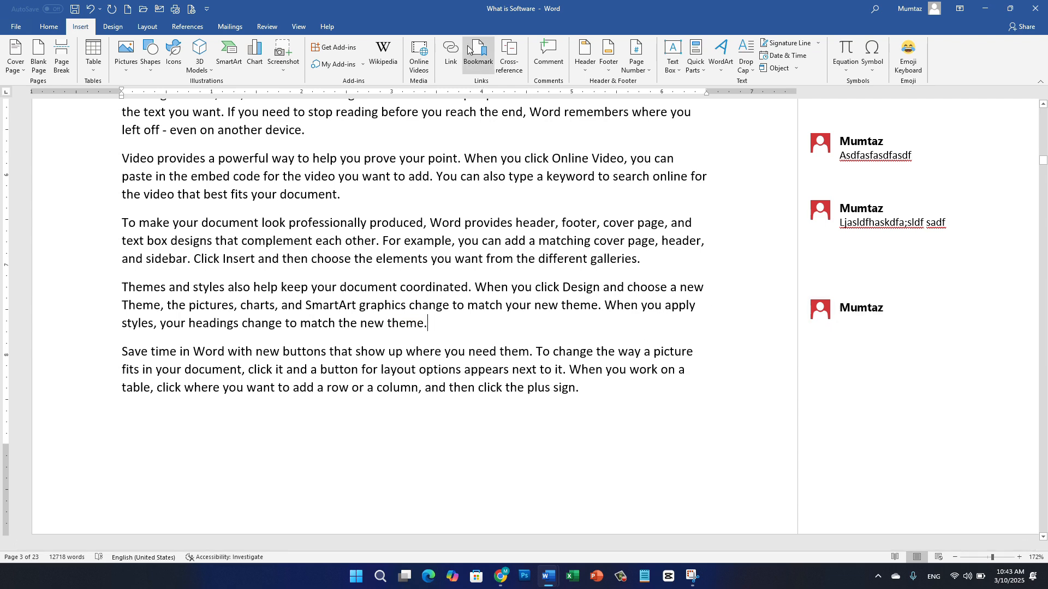
Delete the comments on "powerful", "produced" and "theme" on page 3.
click(841, 303)
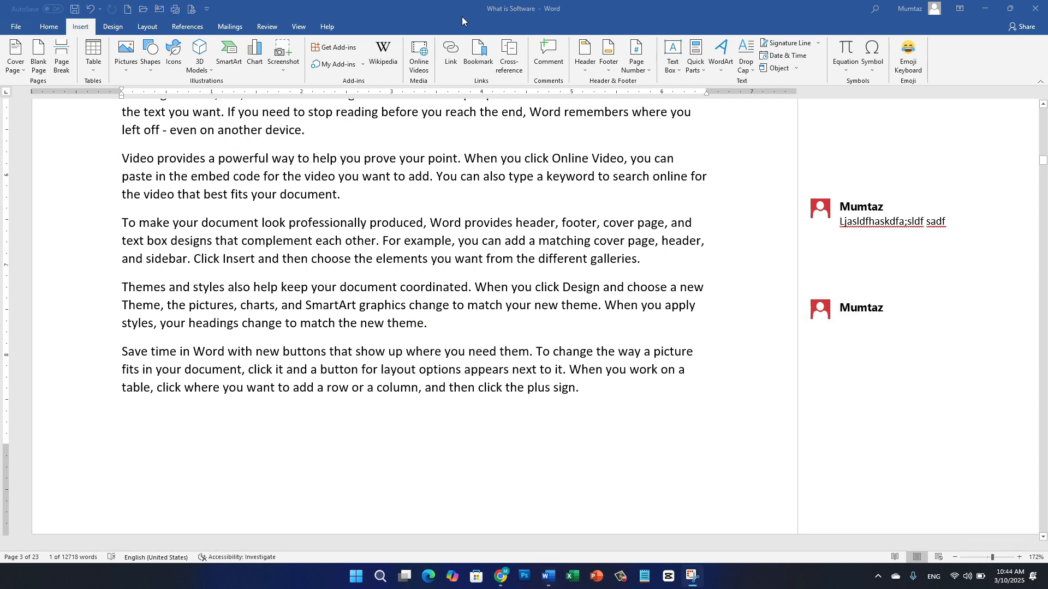
click(881, 207)
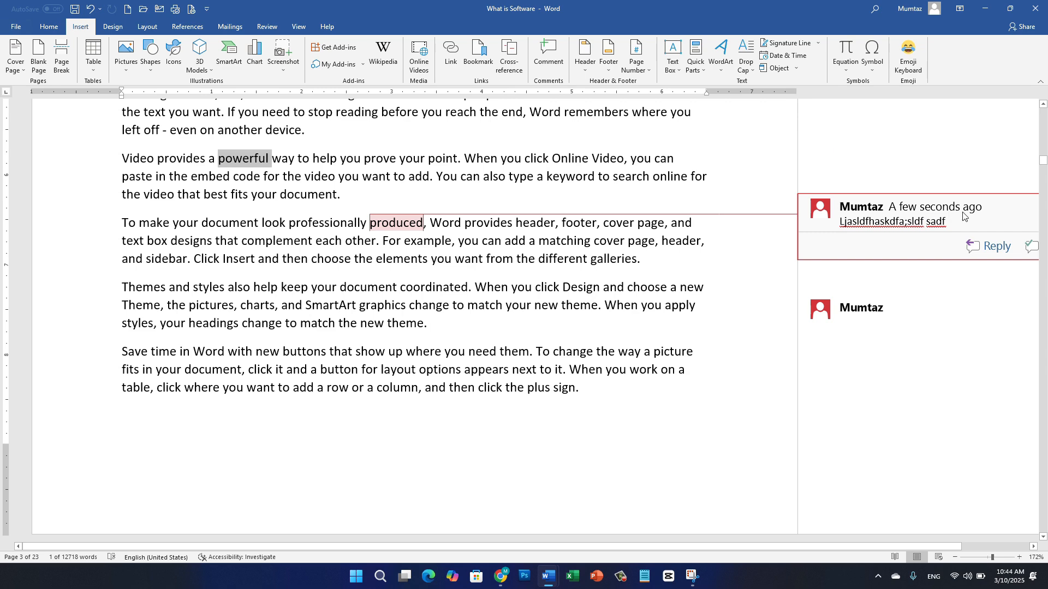
right_click(991, 216)
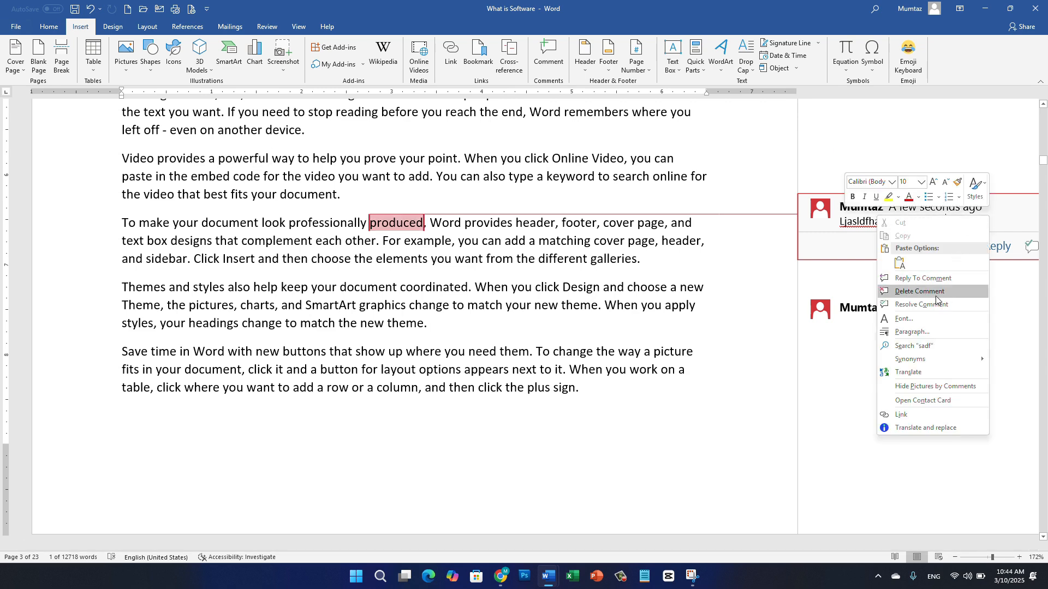
click(925, 297)
click(918, 302)
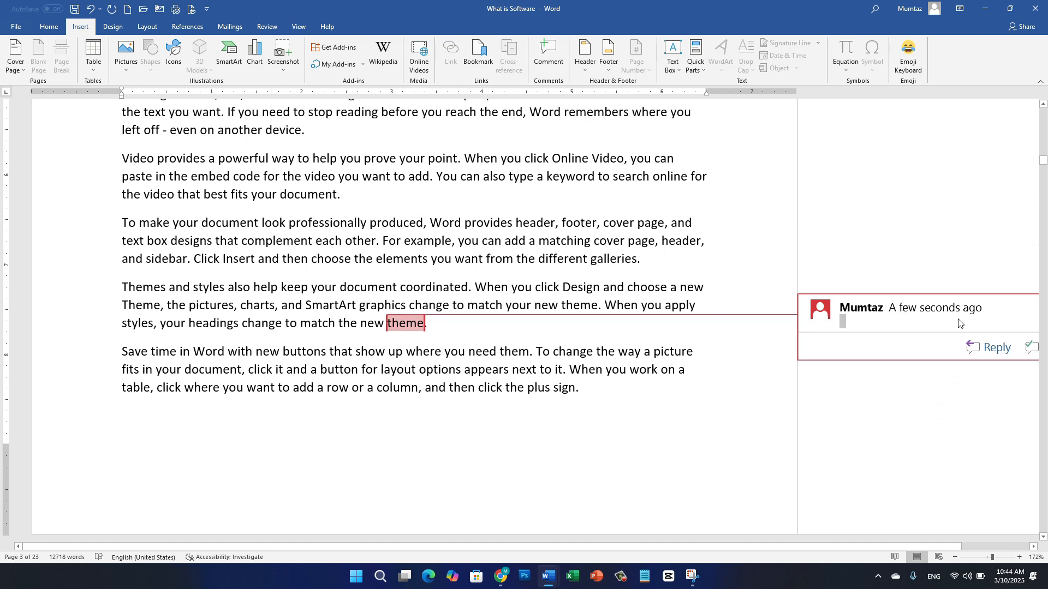
right_click(998, 328)
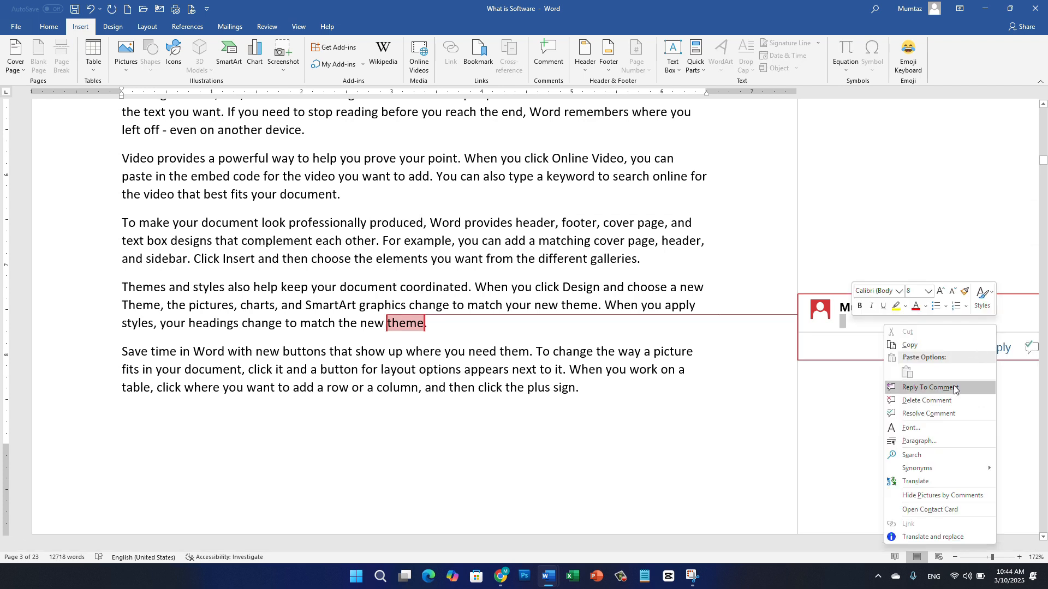
click(919, 402)
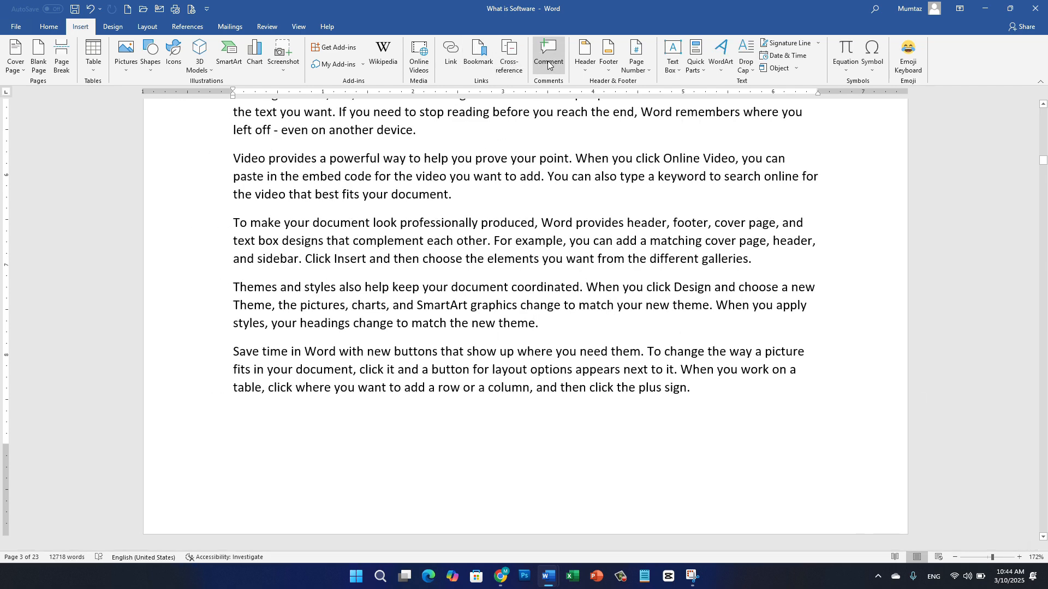
Return to the first page and look through the built-in header designs without applying one.
scroll(1046, 463, down, 12)
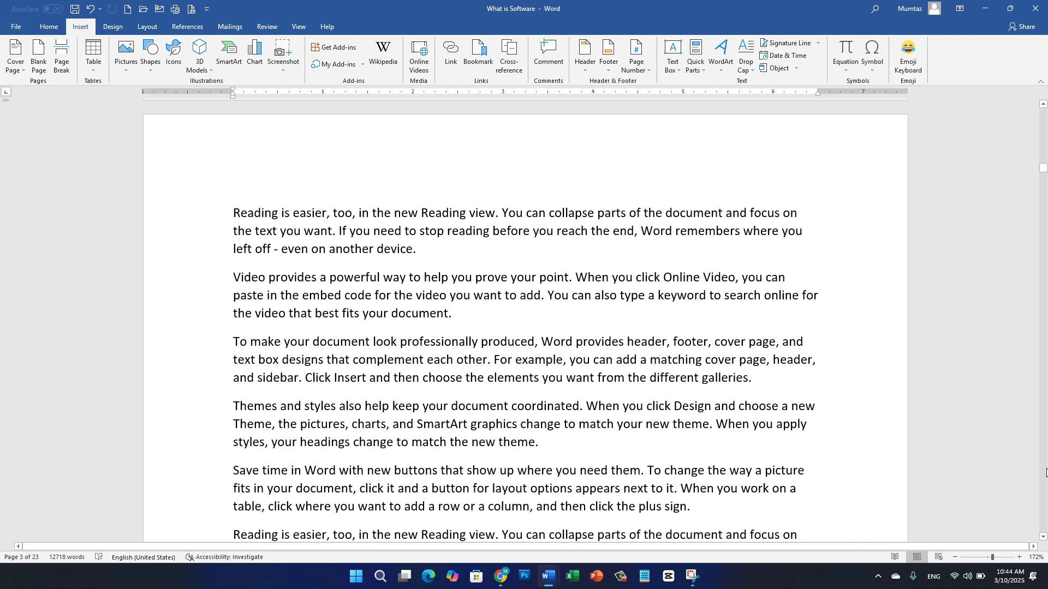
scroll(1045, 463, down, 6)
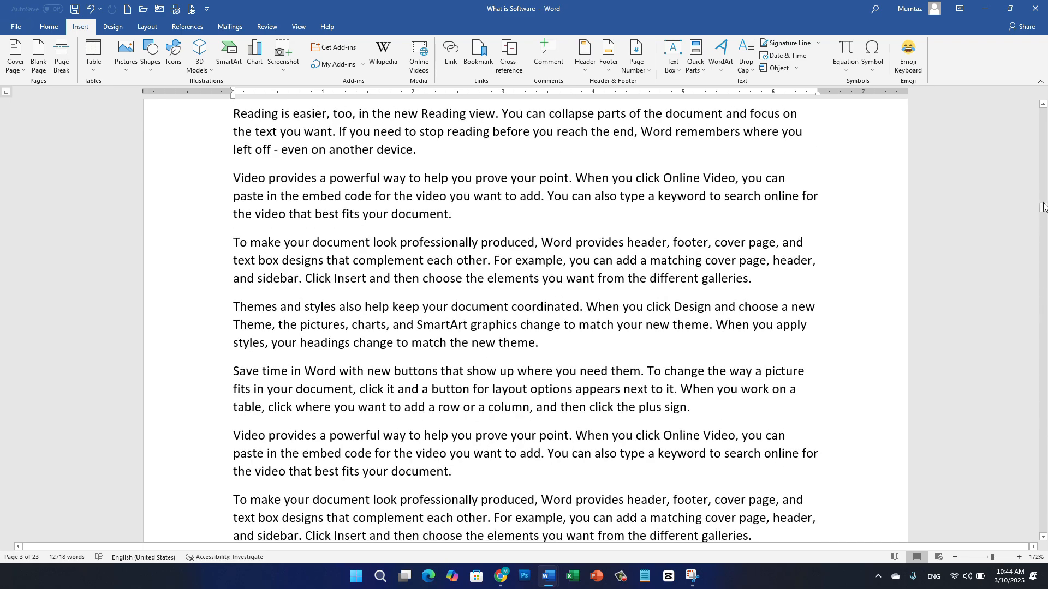
drag(1044, 209, 1045, 106)
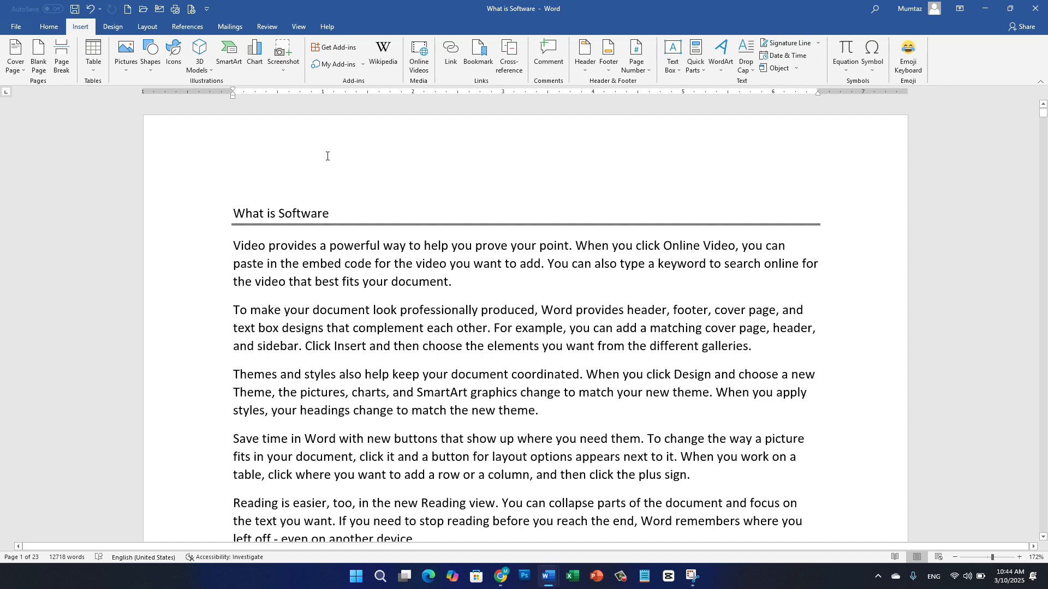
click(585, 71)
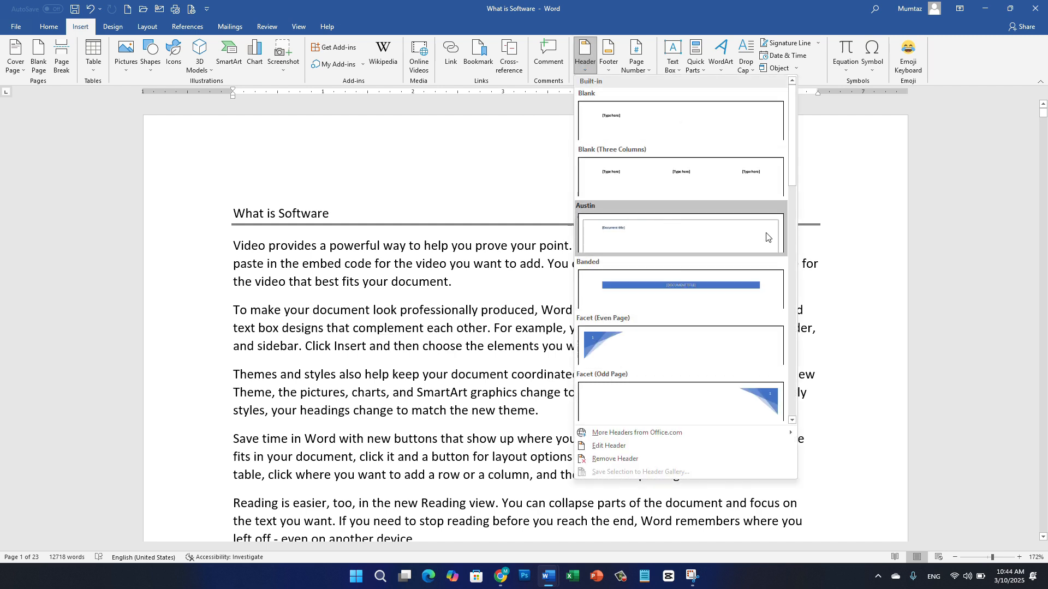
drag(792, 149, 780, 392)
click(865, 367)
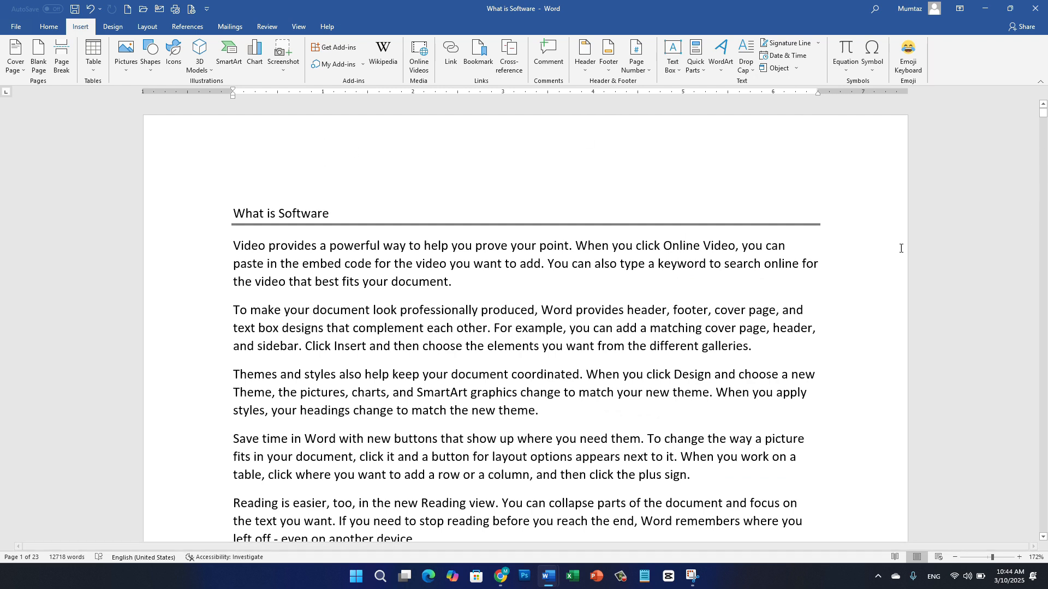
Insert the Banded header with the document title "SAFI AFGHAN ACADEMY" and return to the body text.
click(584, 57)
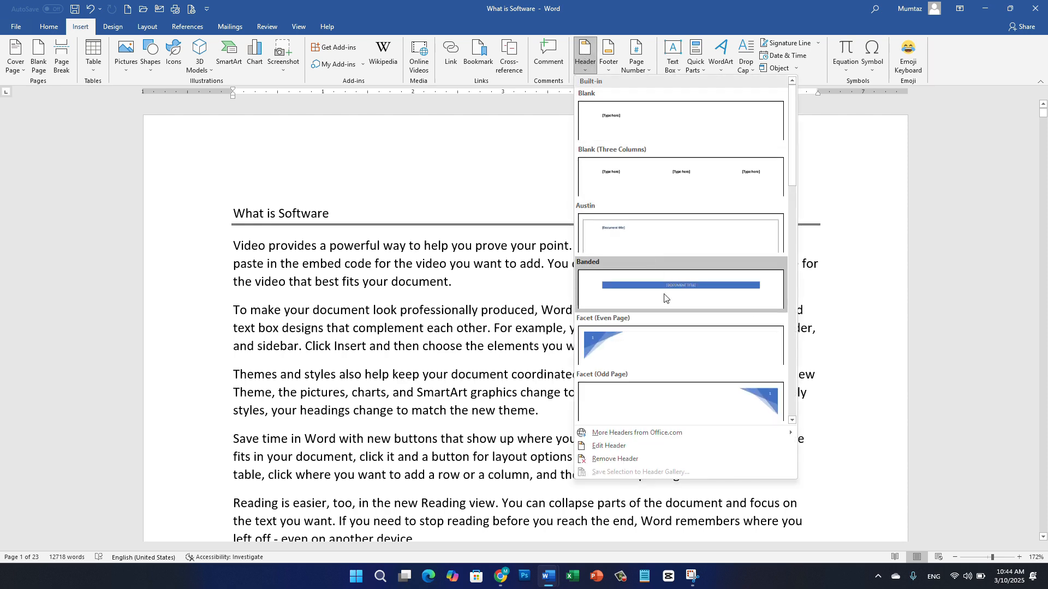
click(701, 299)
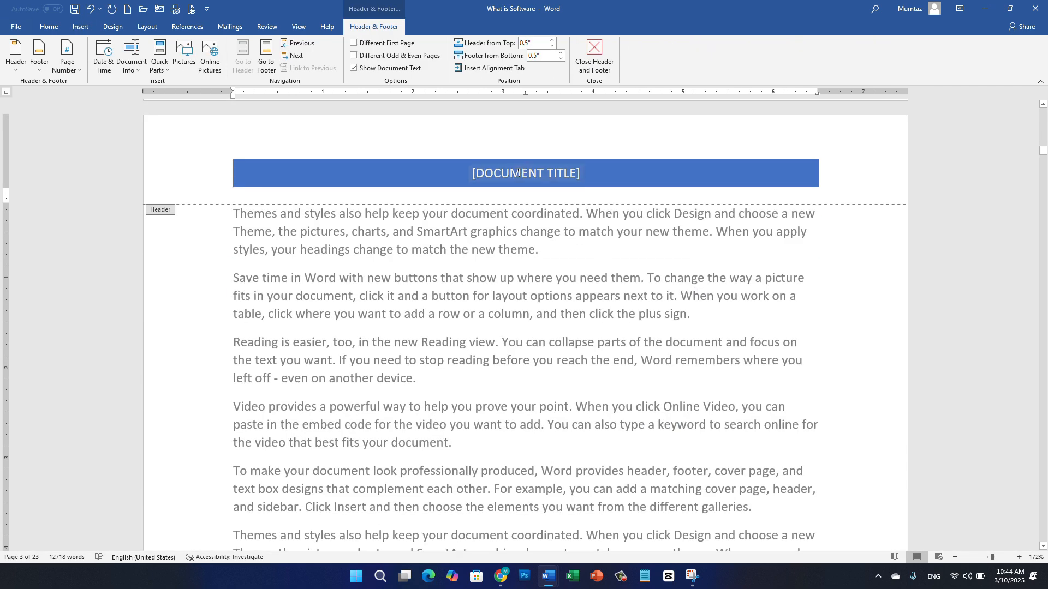
click(518, 173)
text(SAFI)
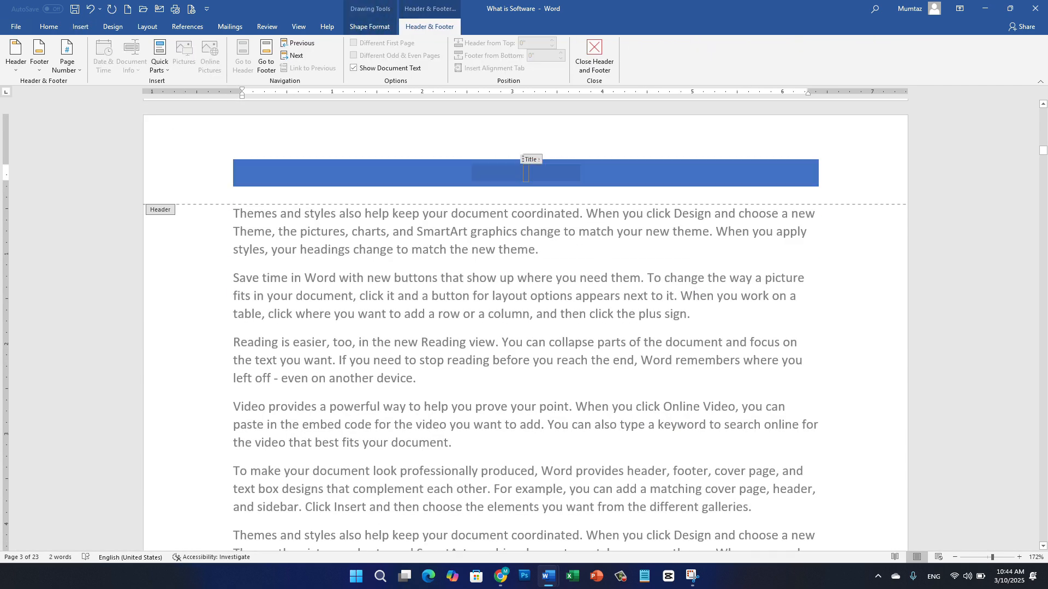
text( AFGH)
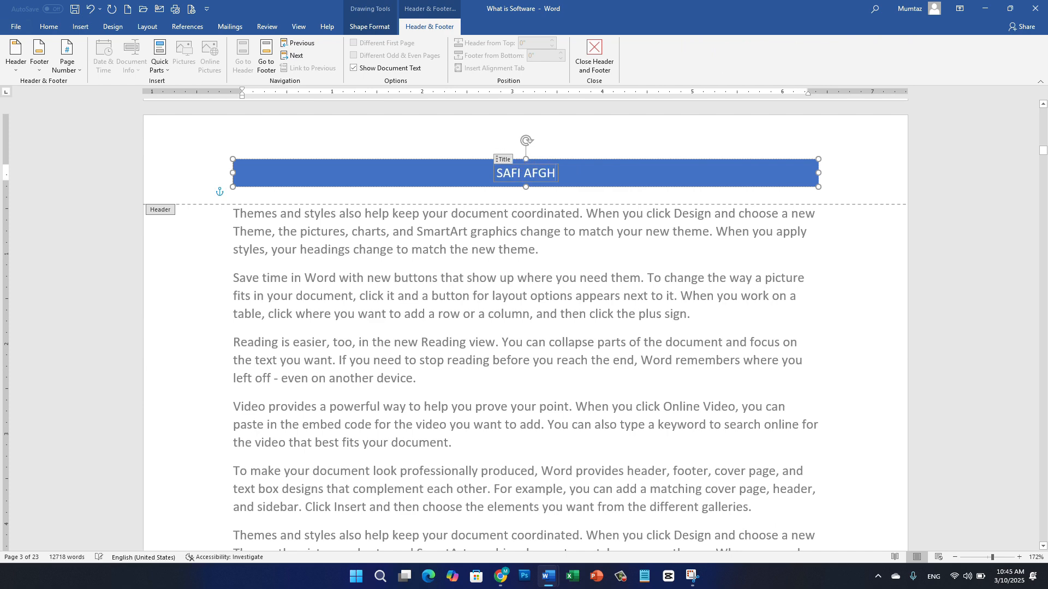
text(AN ACA)
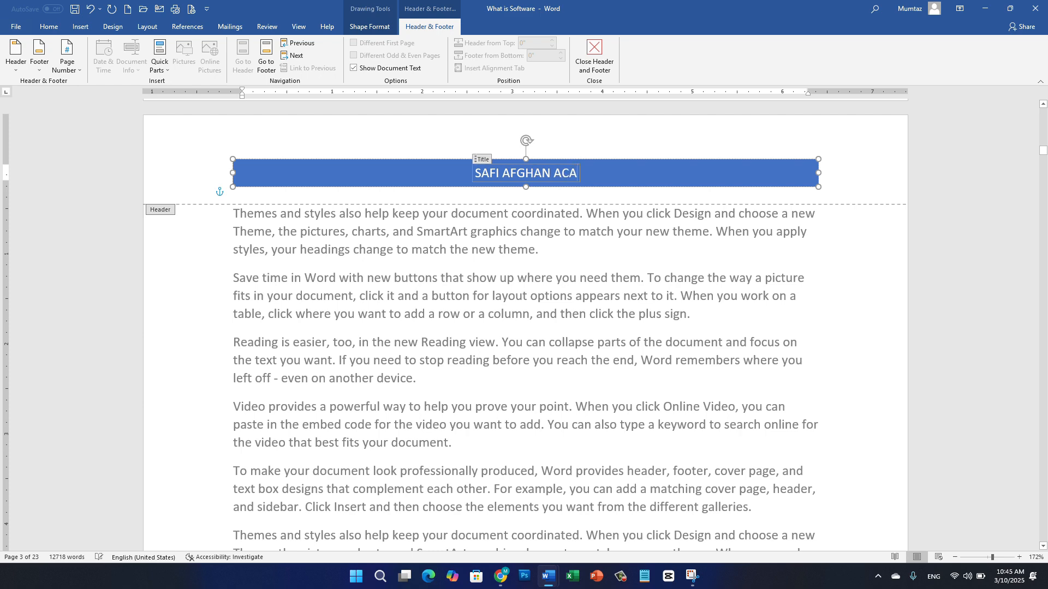
text(DEMY)
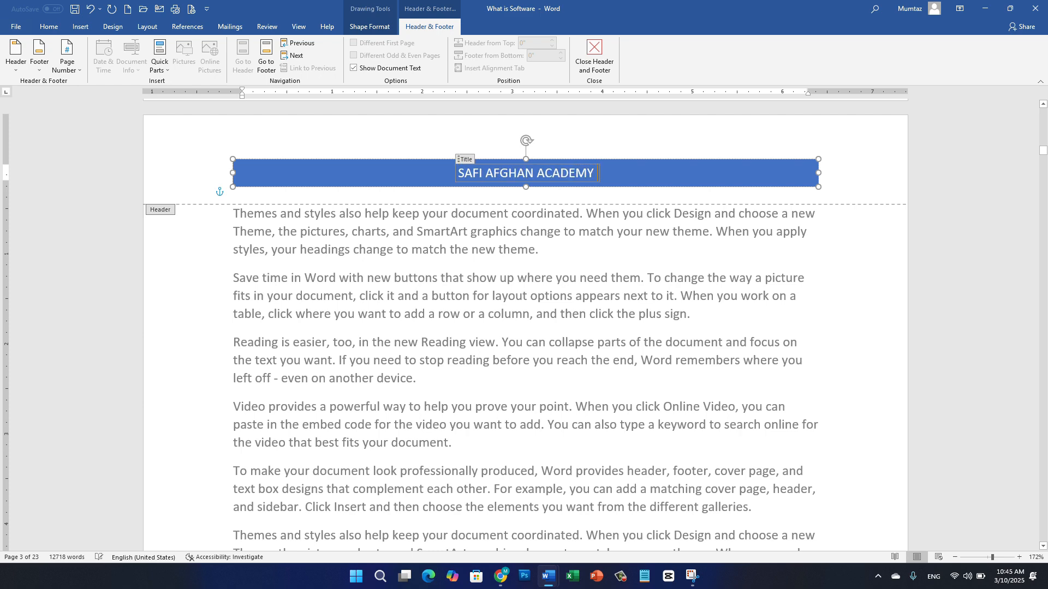
double_click(542, 323)
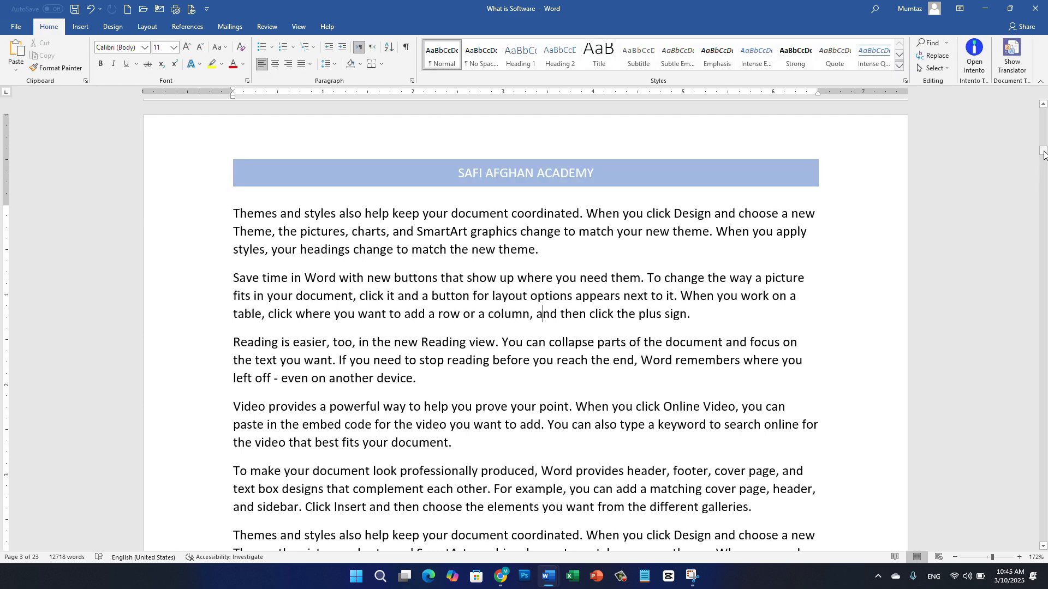
Reopen the header on the first page for editing, select its title text, and close the header.
drag(1044, 152, 1045, 101)
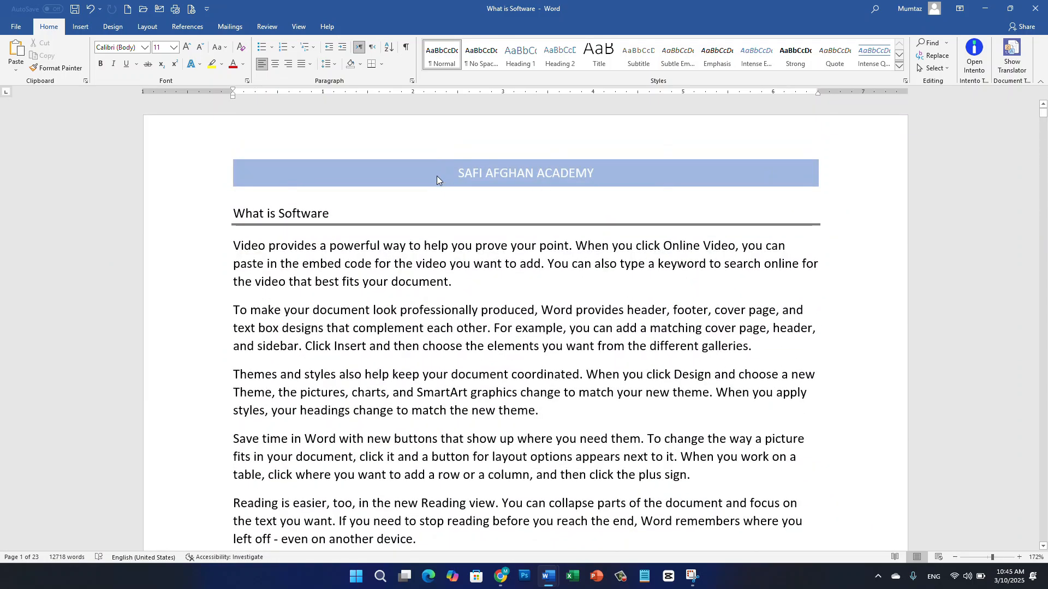
double_click(424, 155)
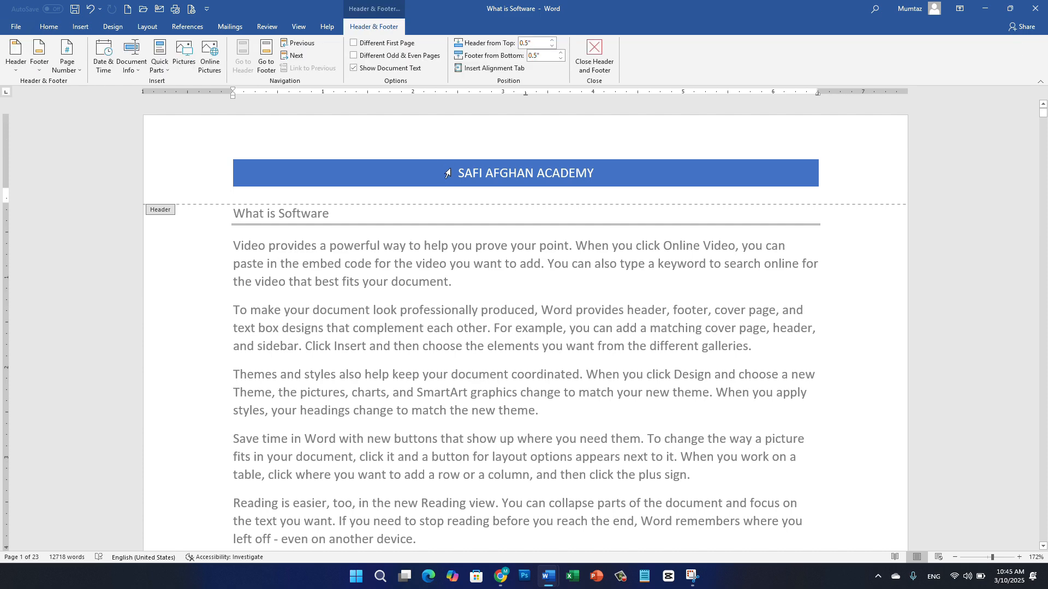
click(483, 173)
triple_click(538, 173)
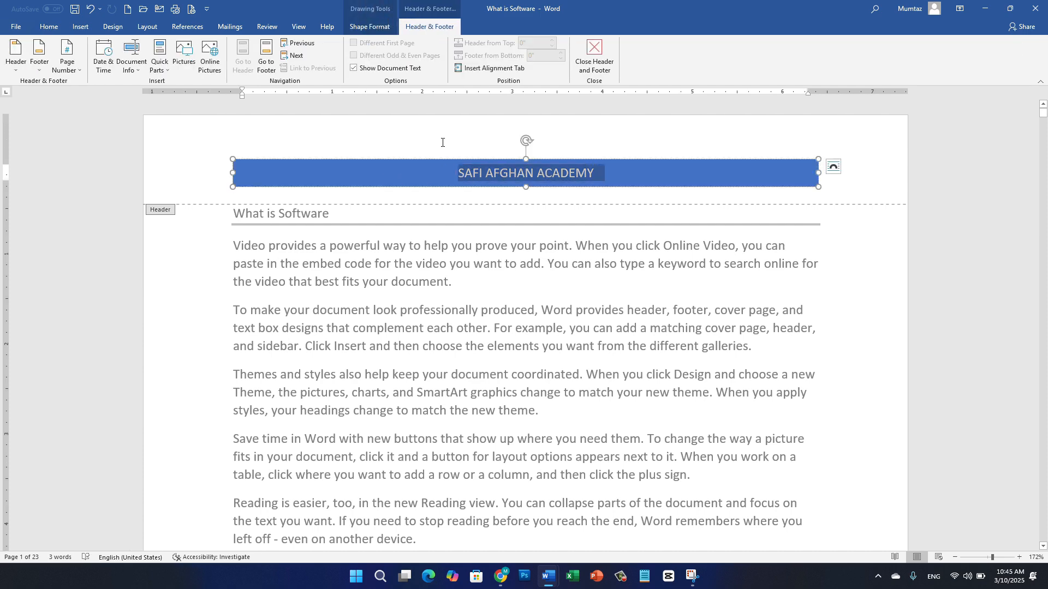
click(582, 68)
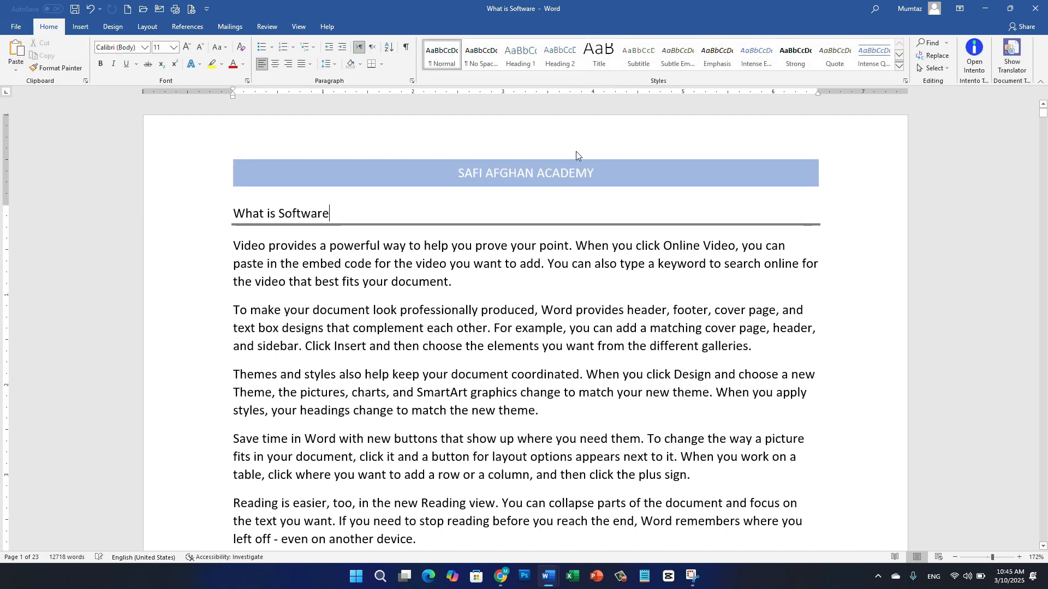
Replace the Banded header with the Facet (Even Page) design.
click(81, 27)
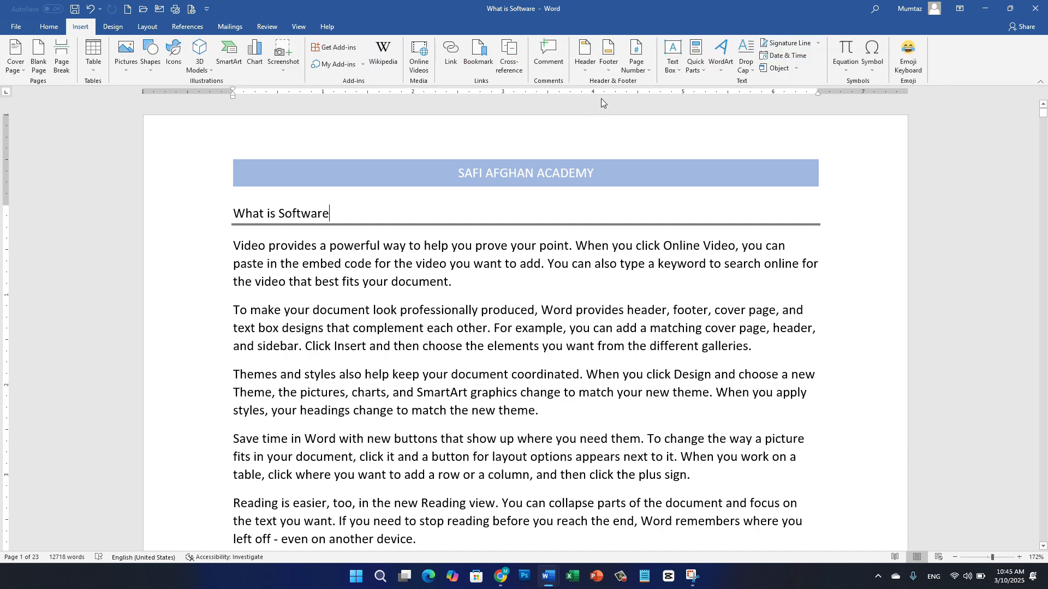
click(584, 57)
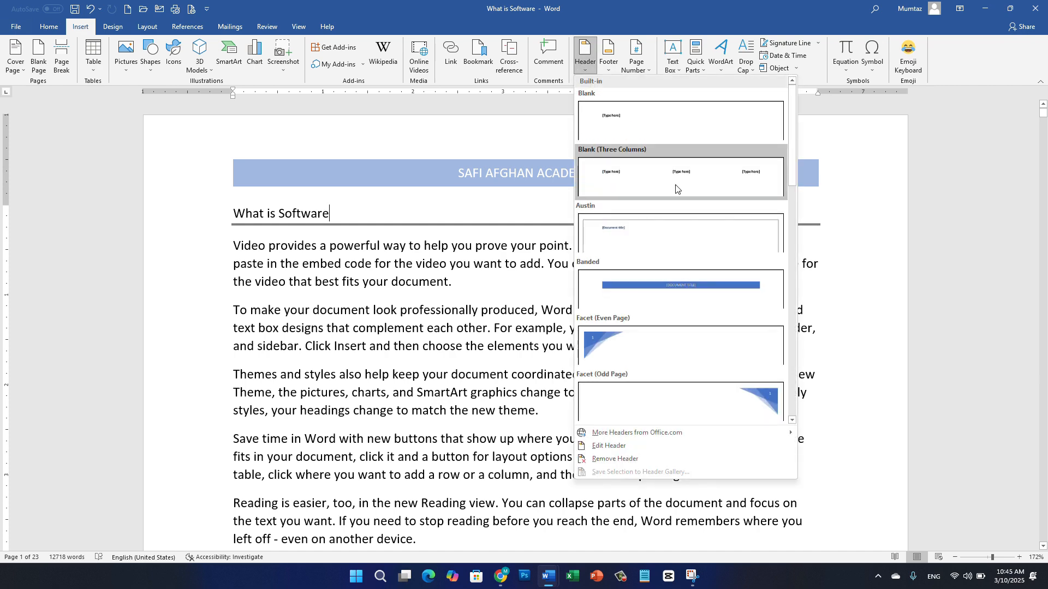
click(697, 355)
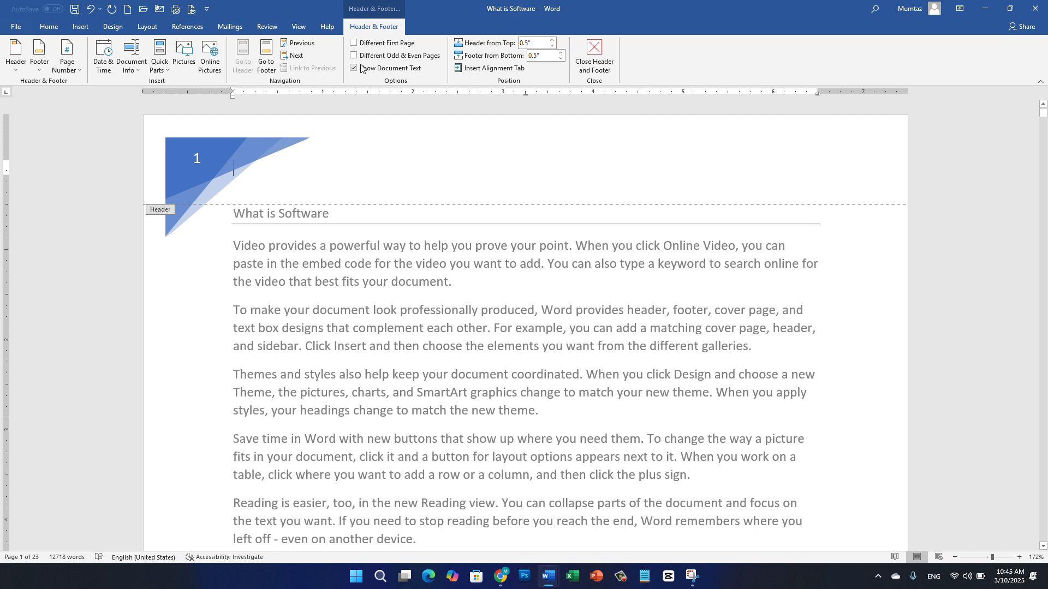
click(49, 26)
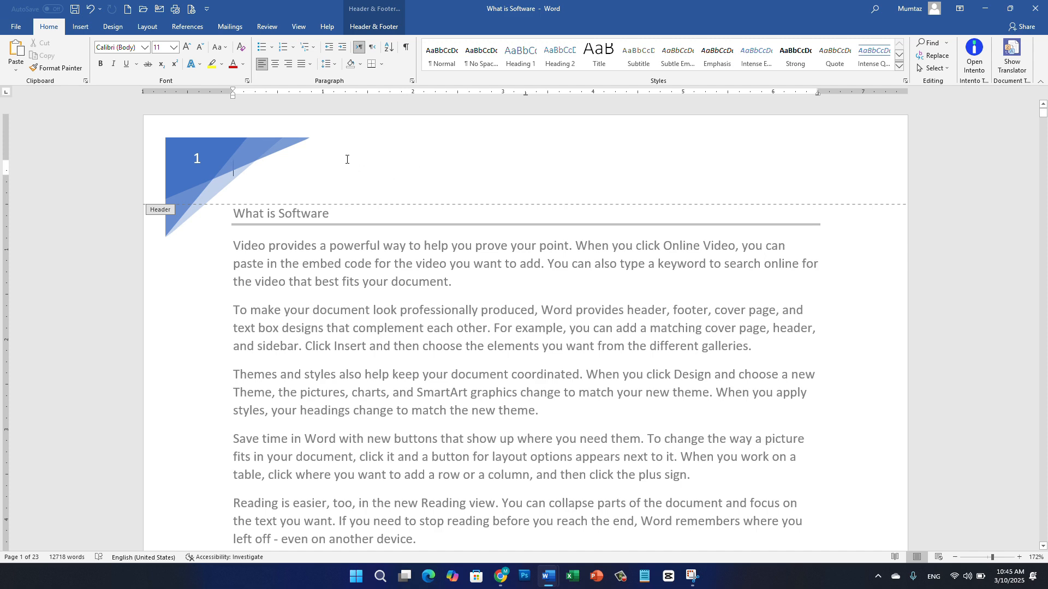
Change the header to the Integral design and close header editing.
click(81, 26)
click(584, 55)
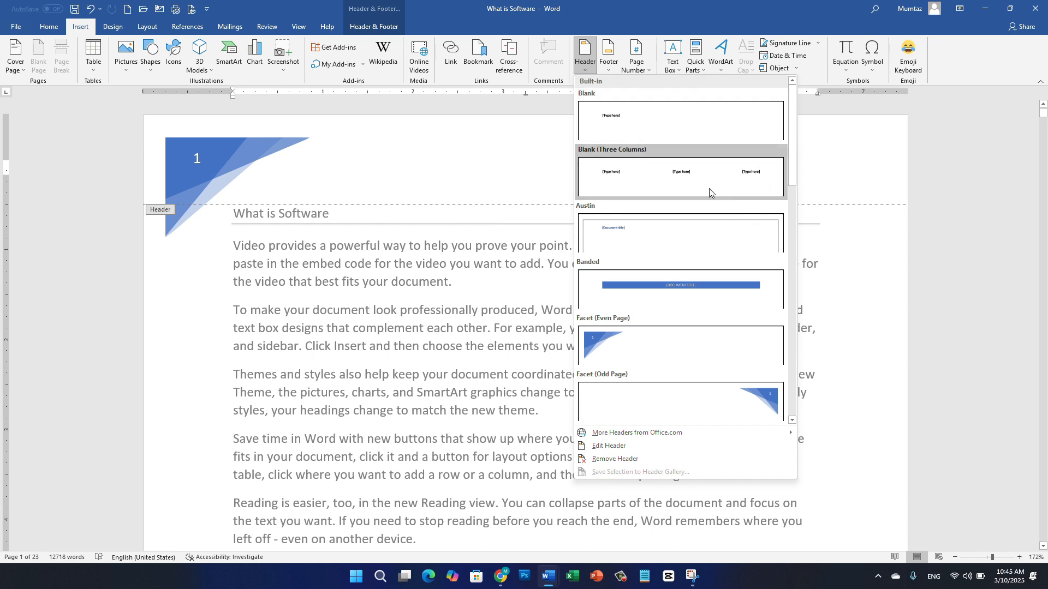
drag(788, 165, 792, 179)
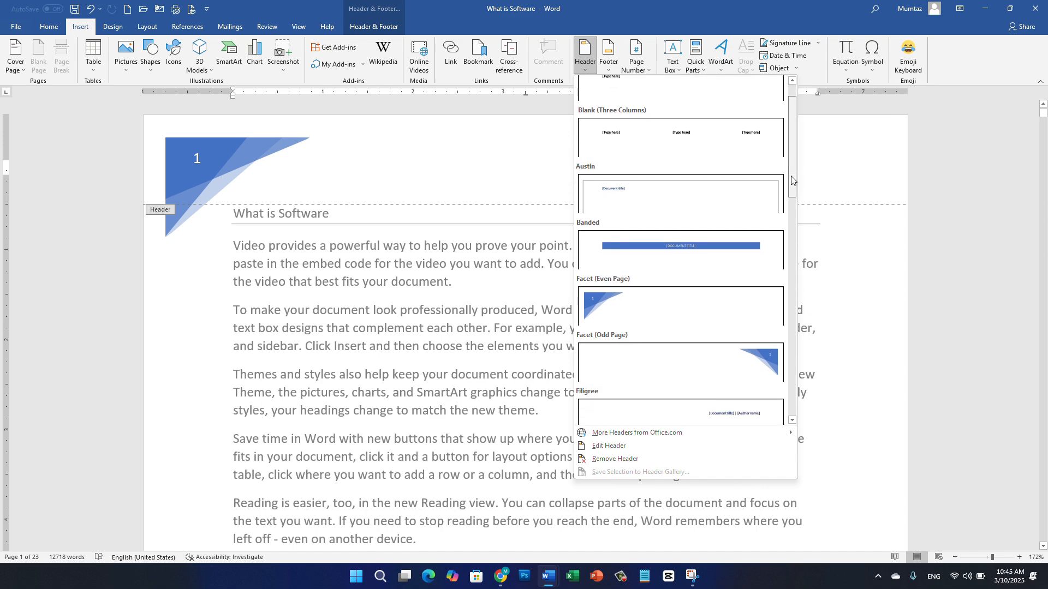
scroll(683, 256, down, 5)
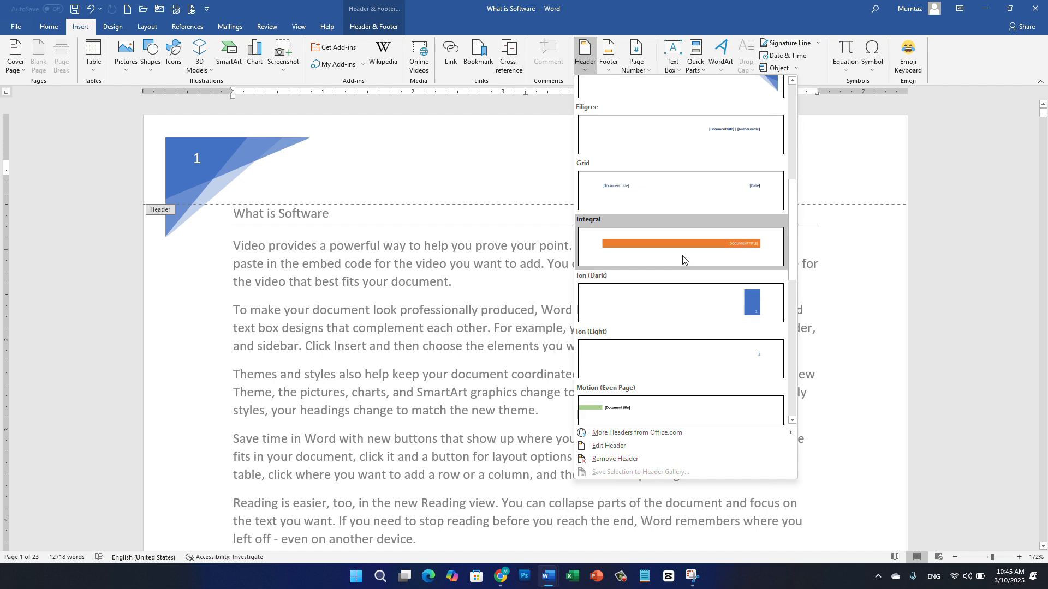
click(683, 258)
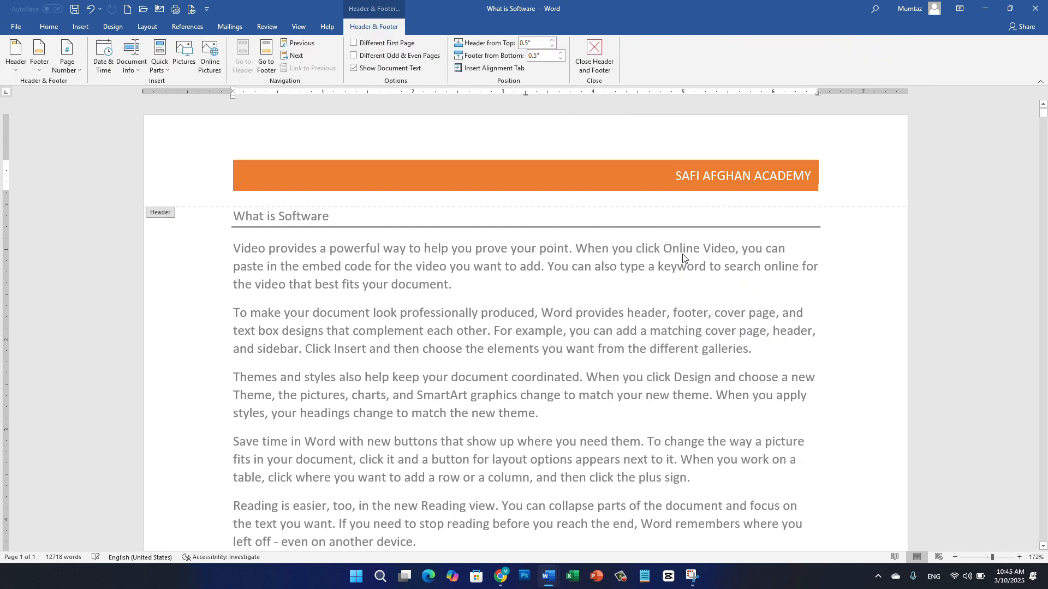
click(586, 70)
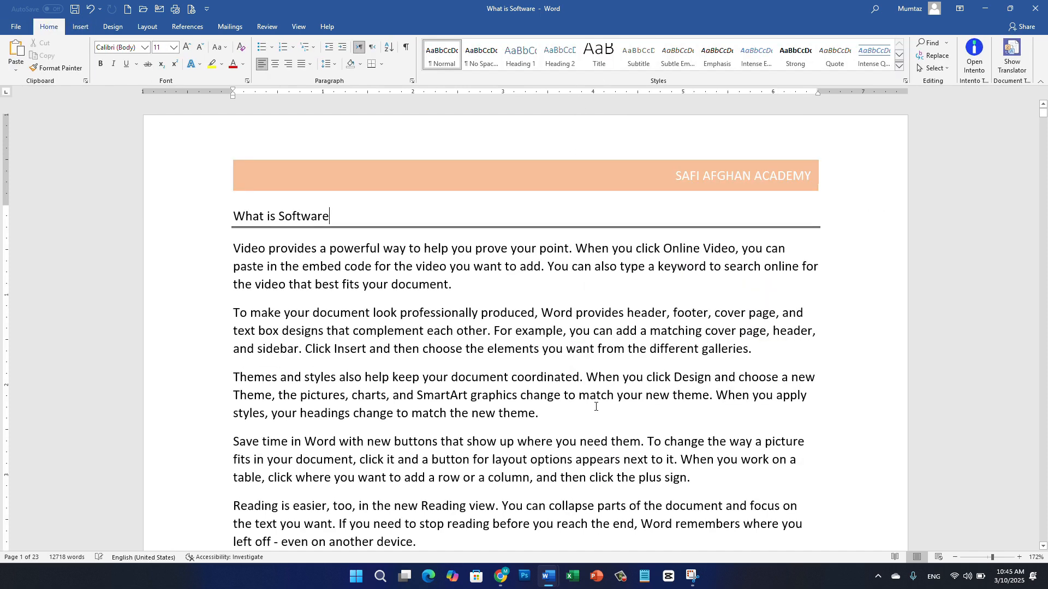
Reopen the Integral header on the first page and remove the header from the document.
double_click(522, 172)
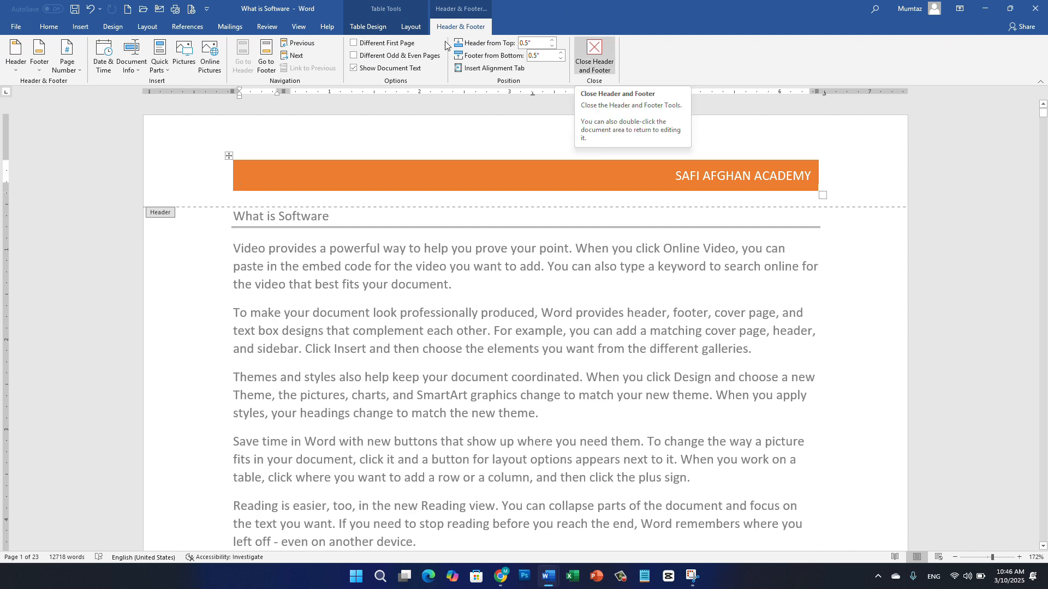
click(81, 26)
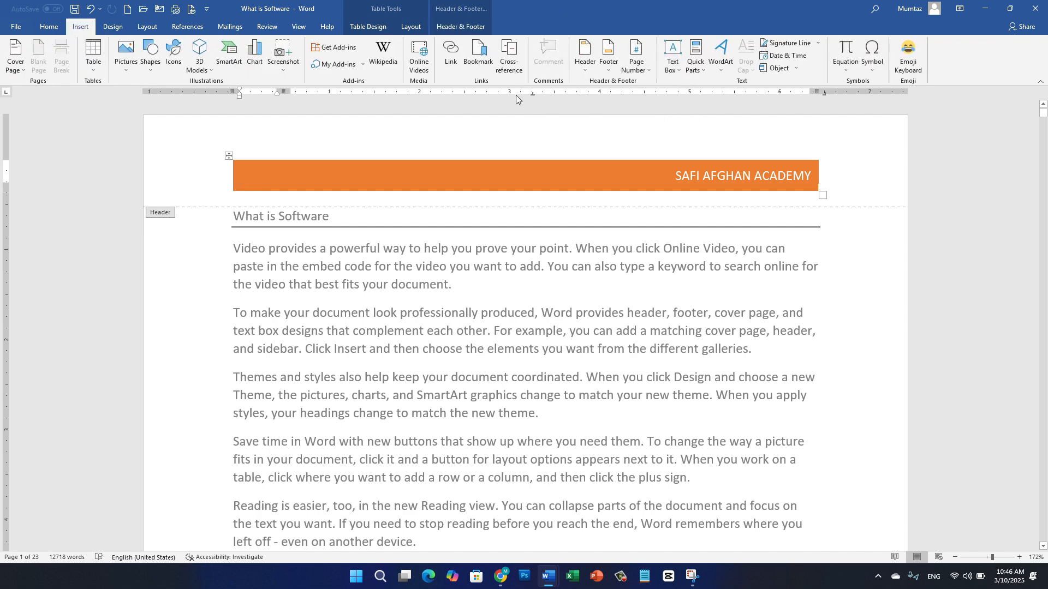
click(584, 53)
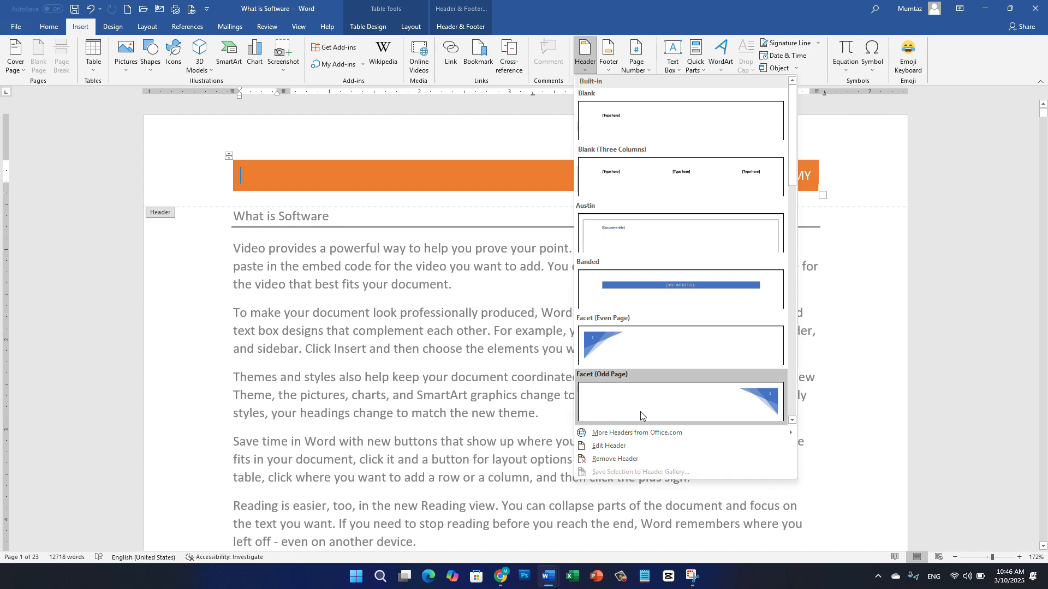
click(616, 459)
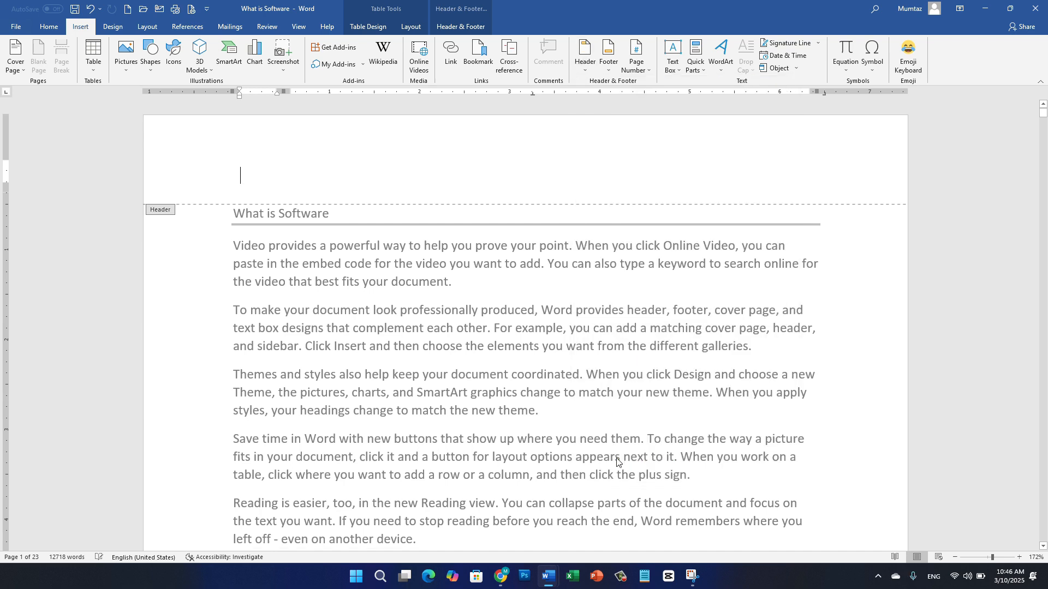
Close header editing and return to the body text on the first page.
double_click(473, 346)
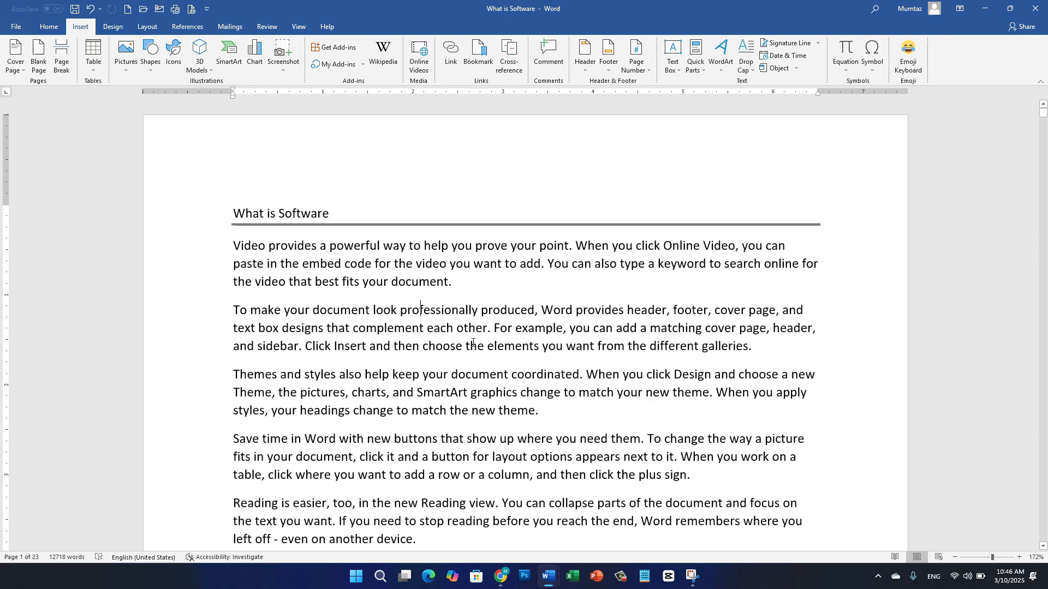
triple_click(472, 346)
click(492, 288)
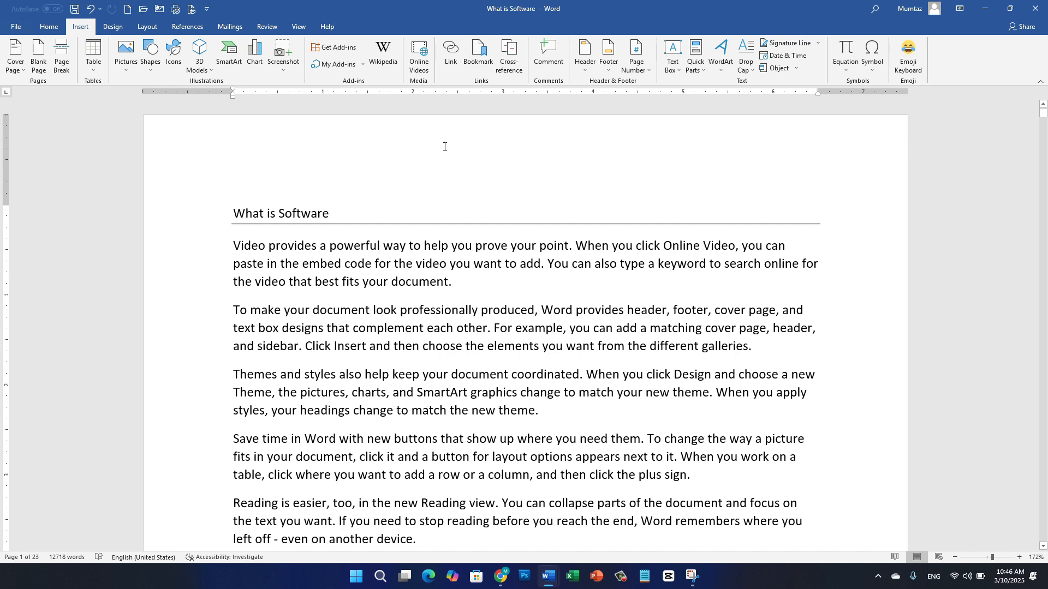
Insert a Next Page section break before the "Themes and styles" paragraph that starts page 3.
drag(1043, 112, 1043, 150)
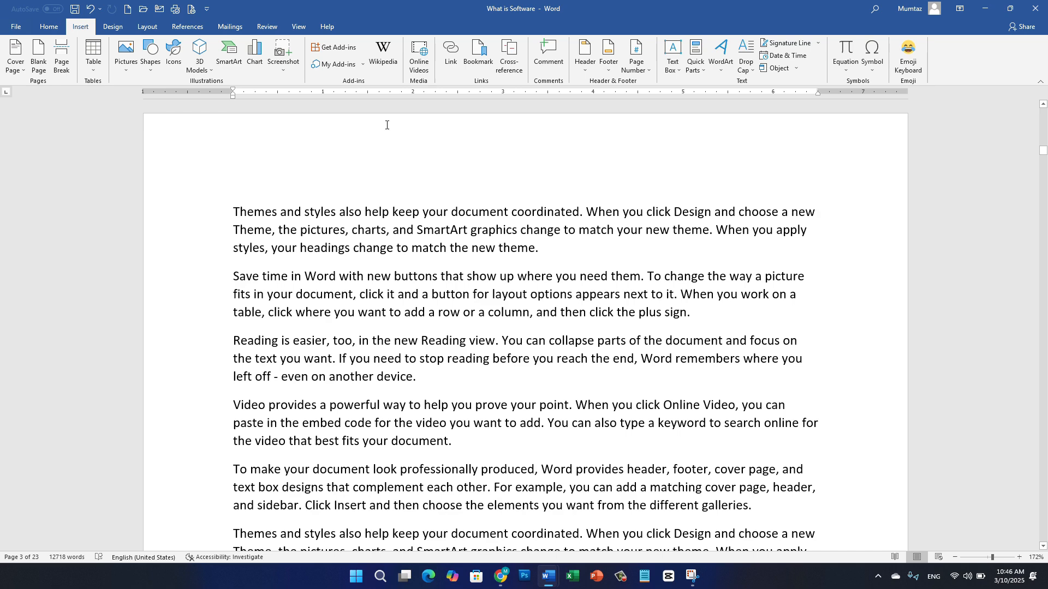
click(240, 210)
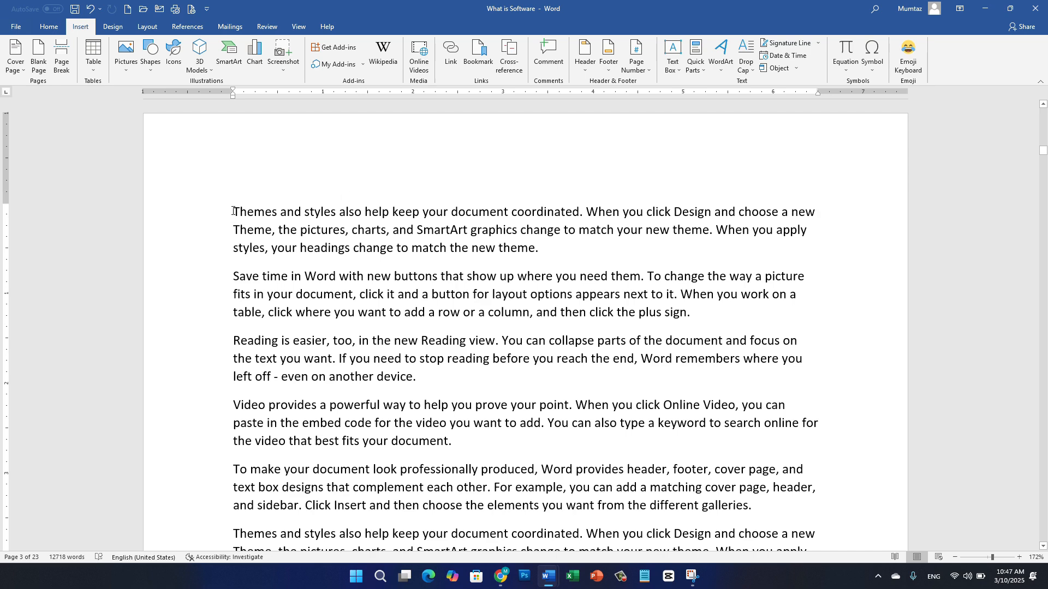
click(144, 21)
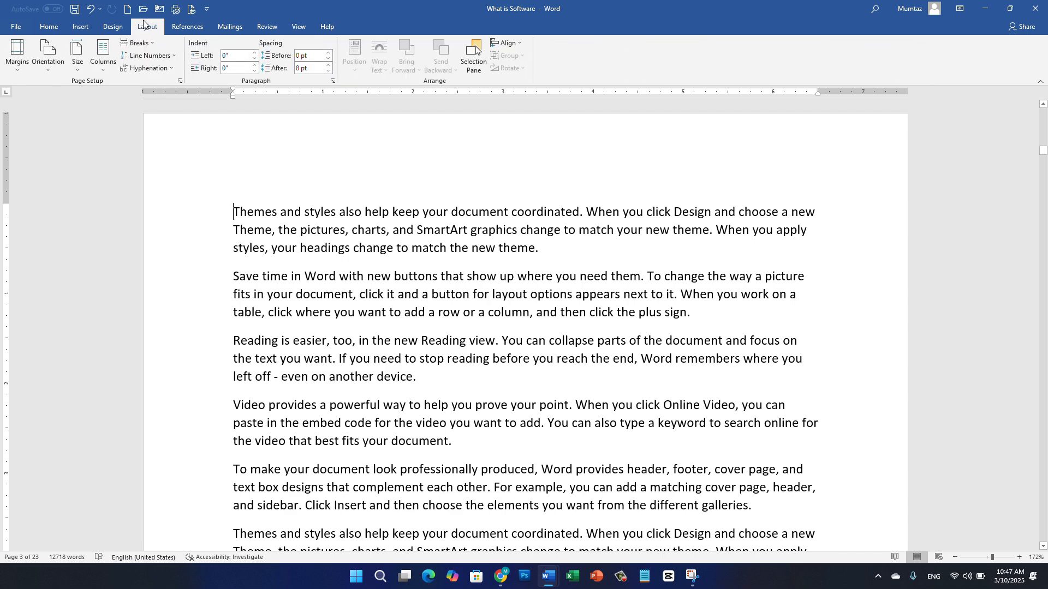
click(151, 48)
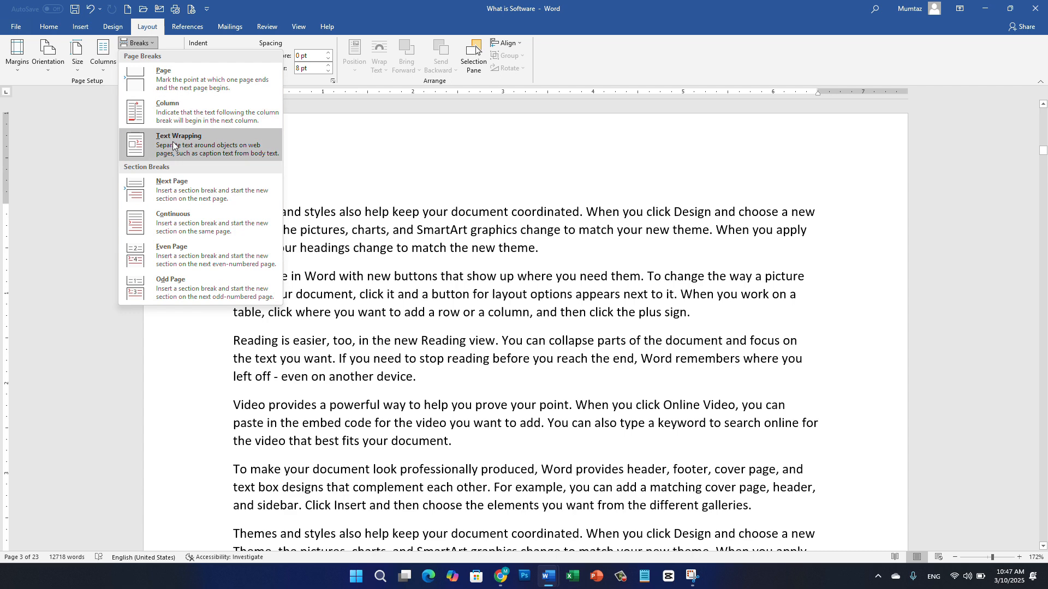
click(192, 194)
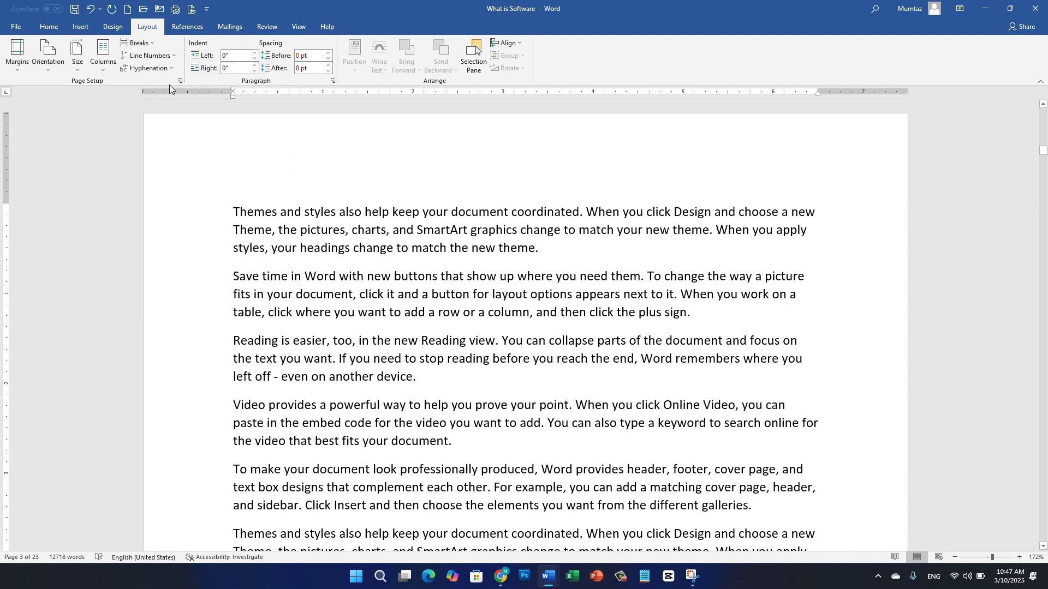
click(143, 43)
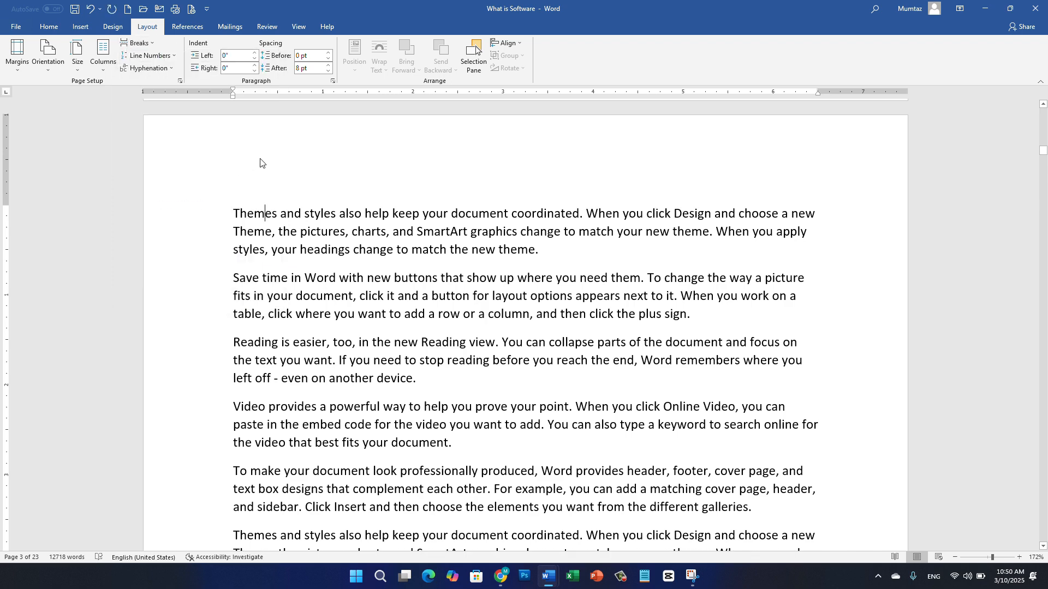
Unlink the page 3 header from the previous section, enter "Safi Afghan Academy" as its text, and return to the body.
double_click(260, 159)
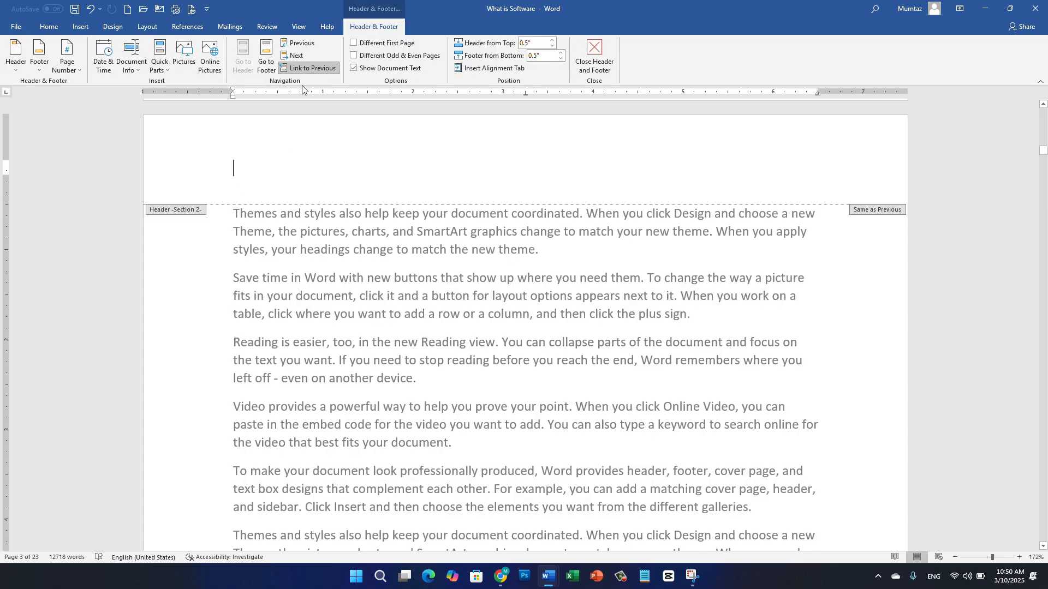
click(303, 71)
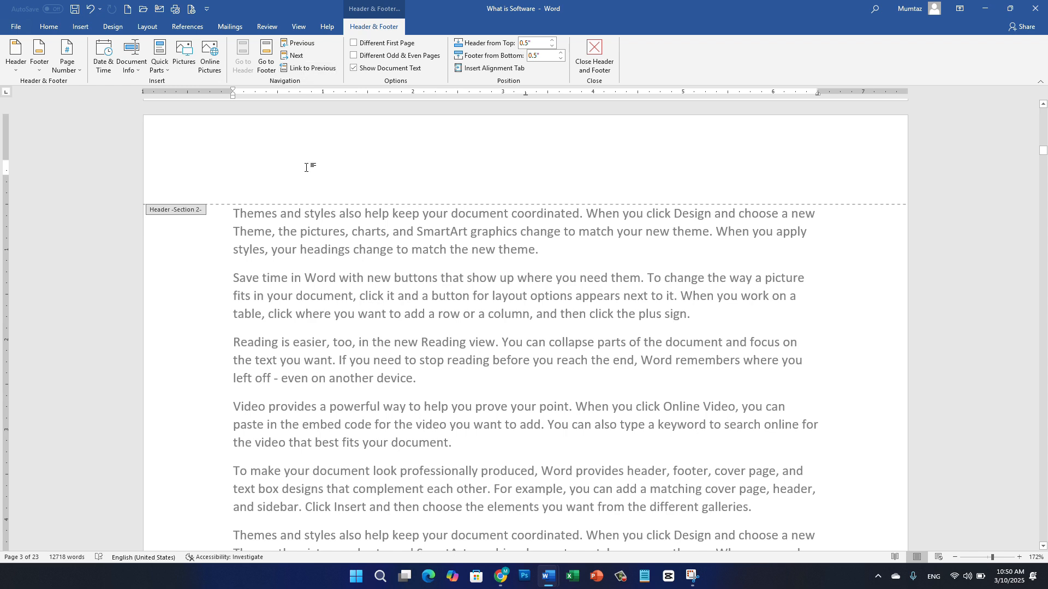
text(Safi Afghan Academ)
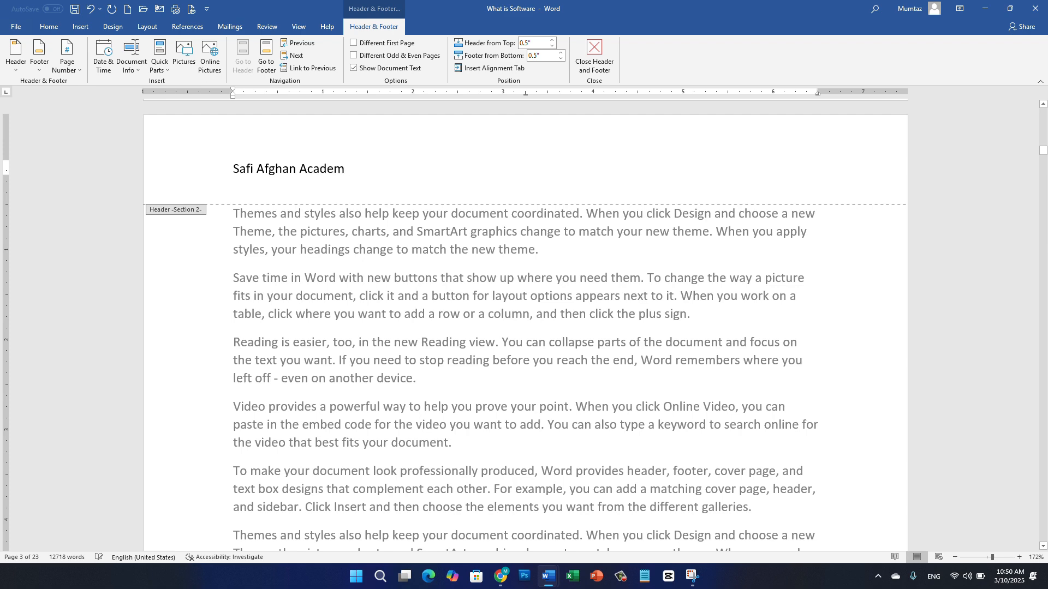
text(y)
double_click(425, 266)
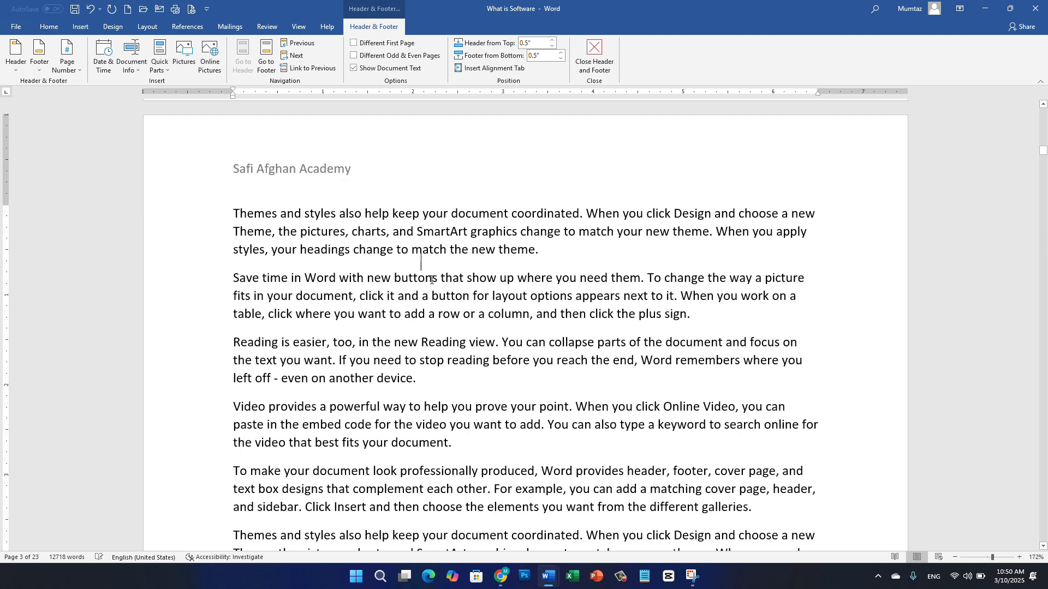
click(432, 279)
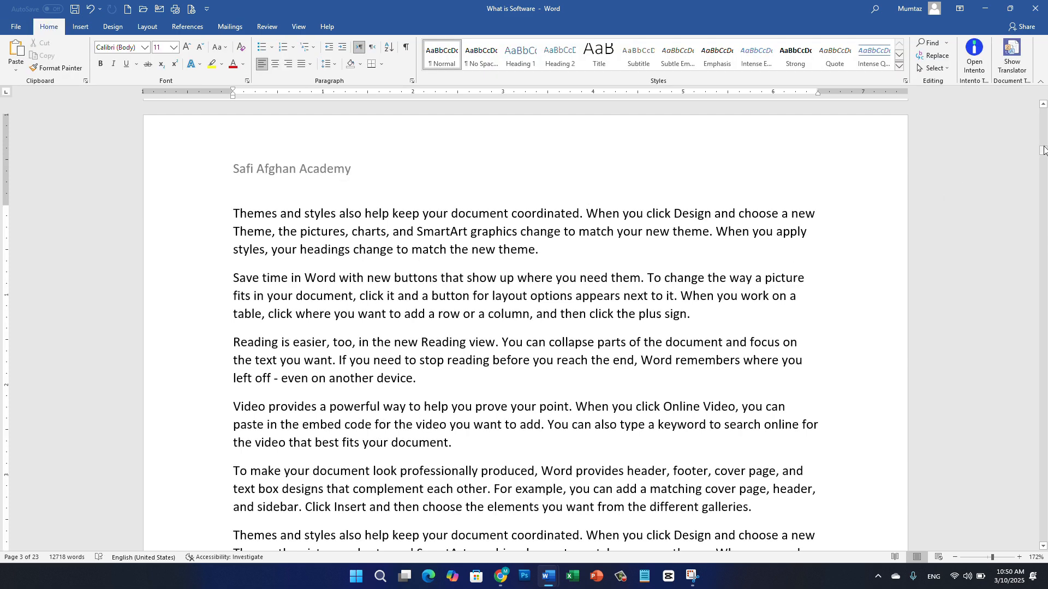
Compare the header areas of the first page and page 3.
drag(1043, 150, 1045, 116)
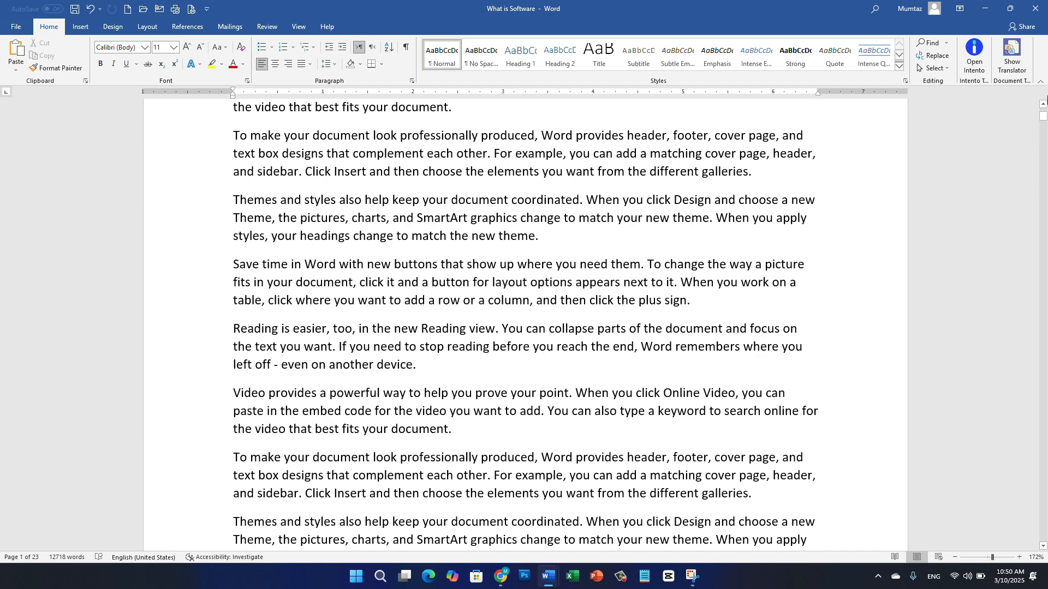
drag(1045, 114, 1045, 108)
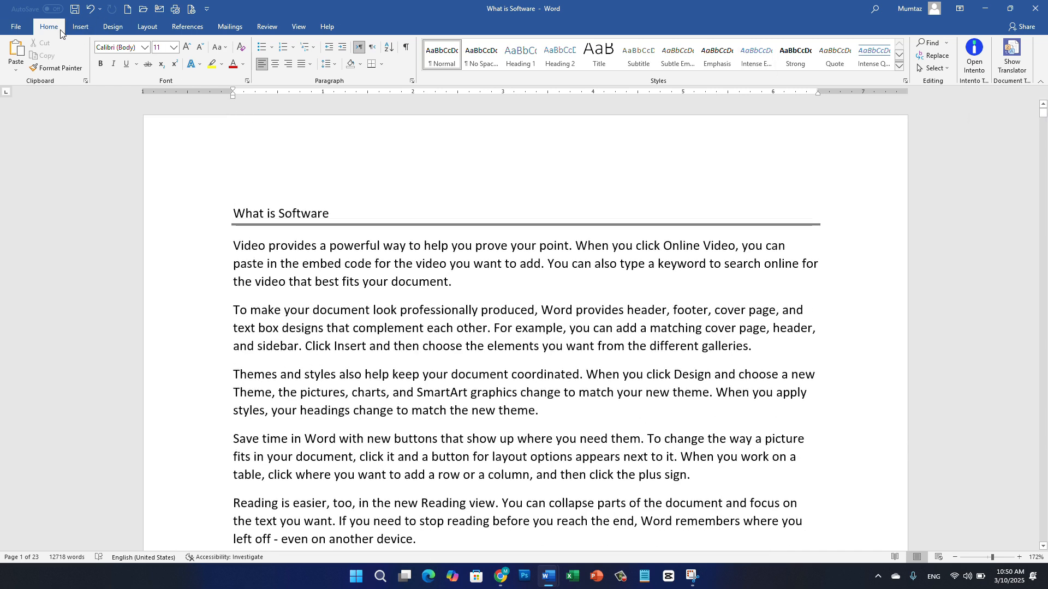
click(80, 28)
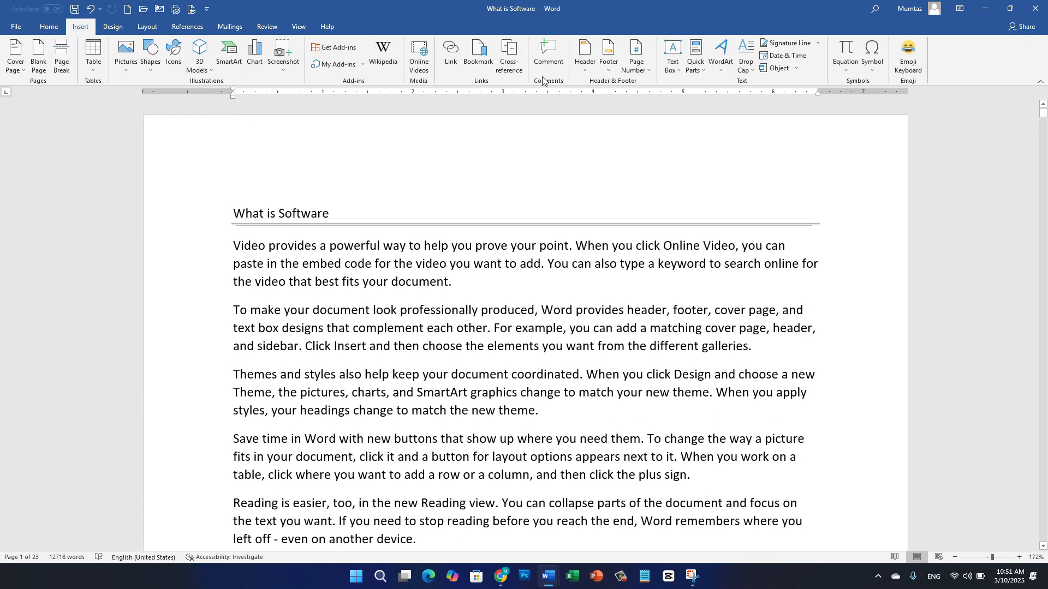
click(582, 62)
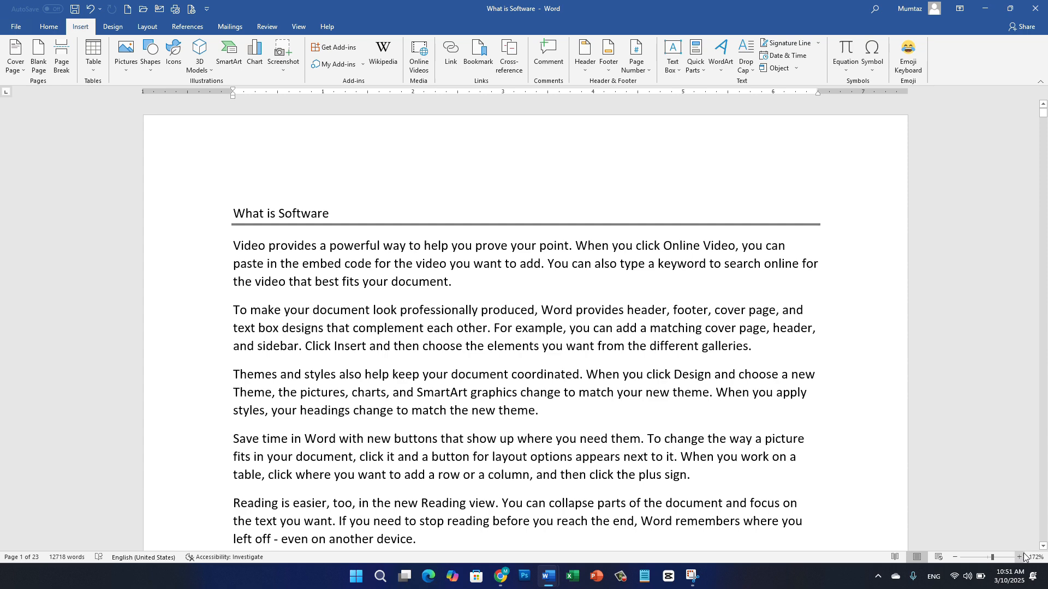
click(1043, 546)
drag(1043, 546, 1043, 546)
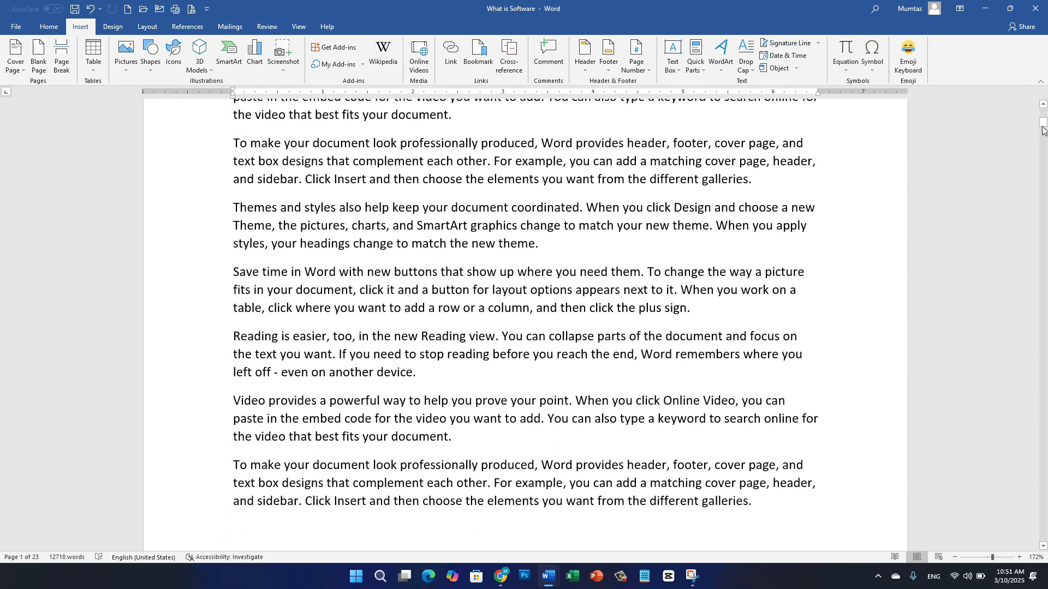
drag(1043, 130, 1044, 152)
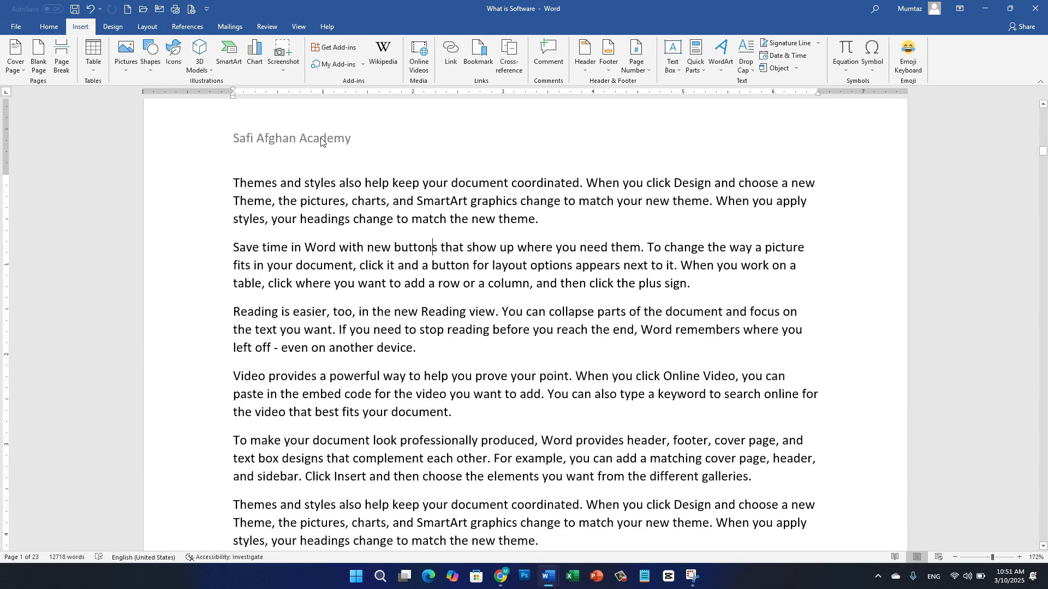
Format the "Safi Afghan Academy" header text on page 3 as bold, red and 24 pt, and close header editing.
double_click(314, 141)
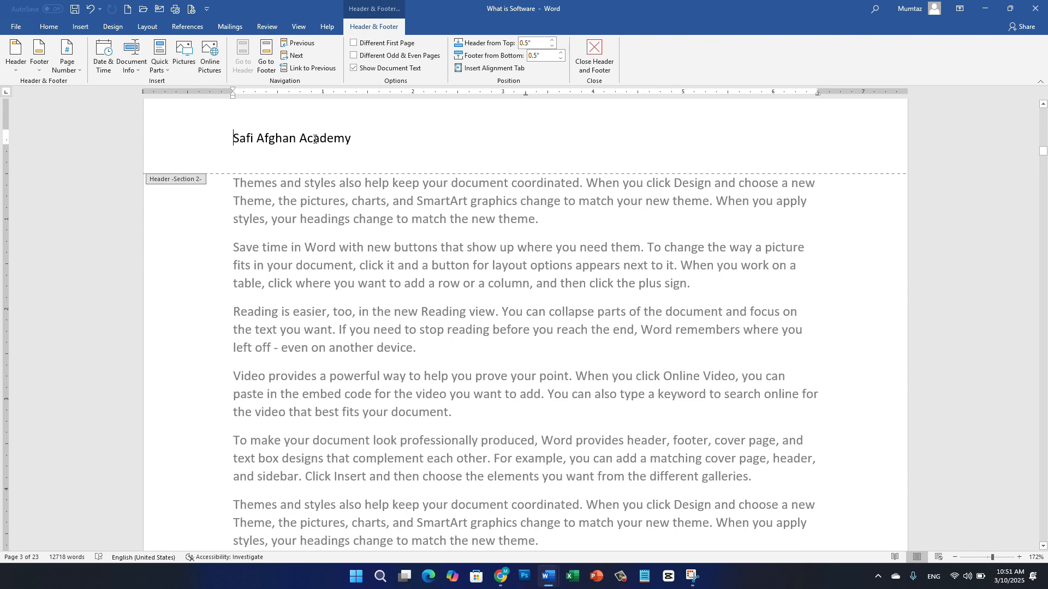
drag(352, 139, 236, 146)
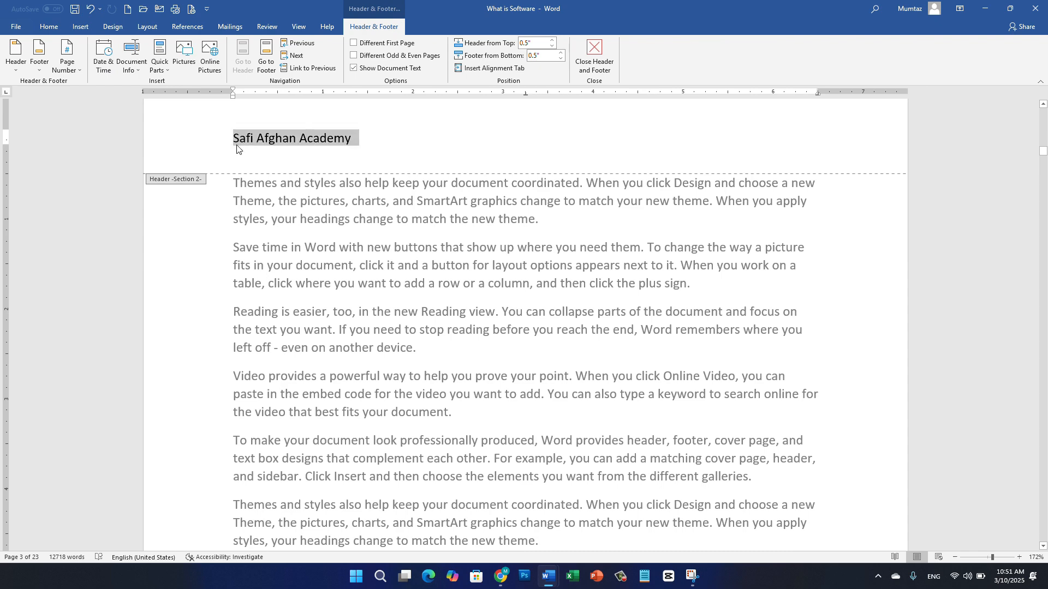
click(50, 27)
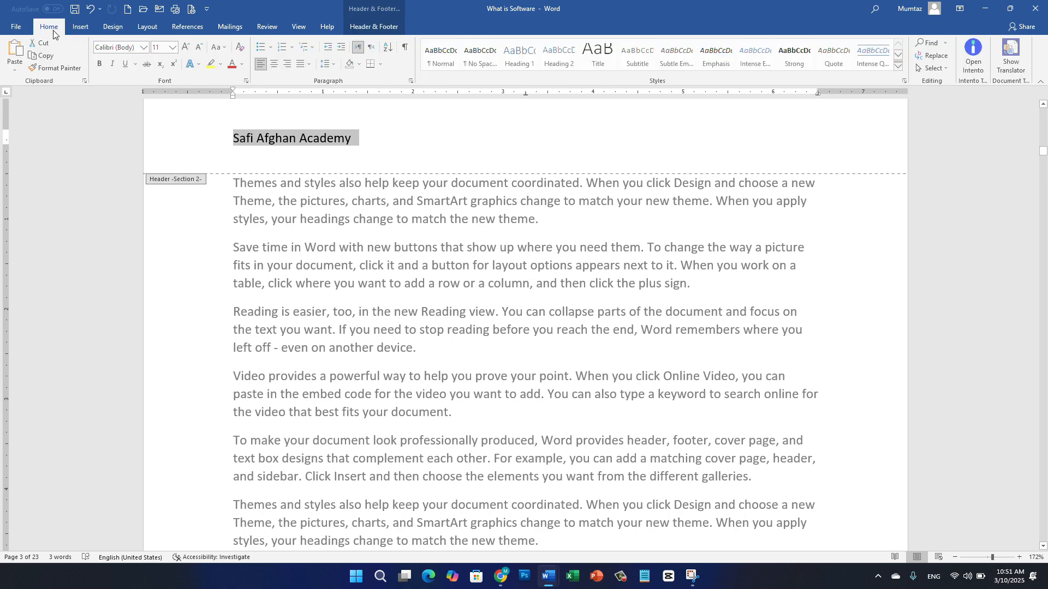
click(100, 64)
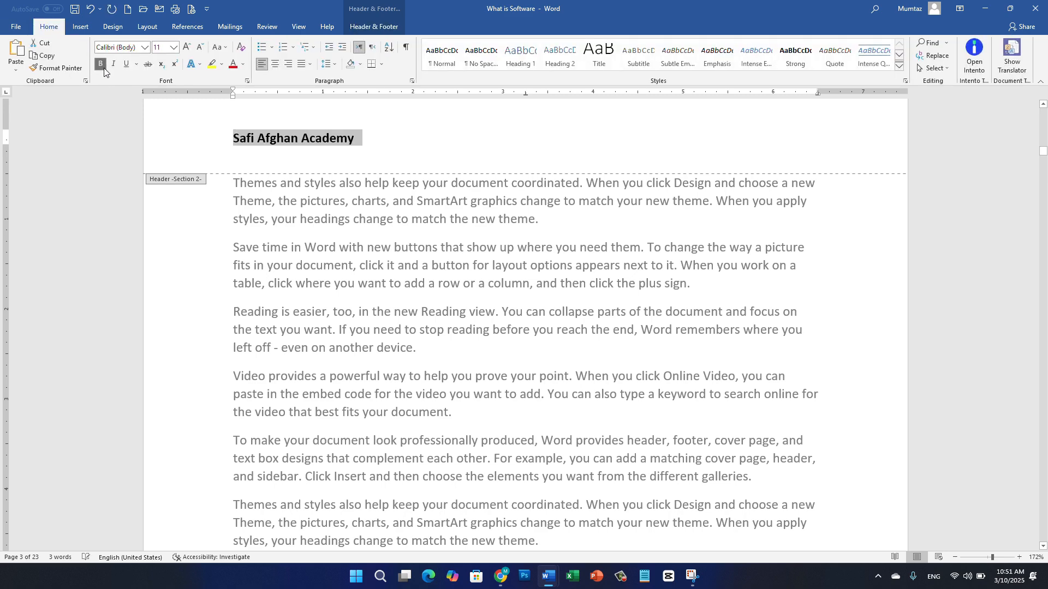
click(233, 66)
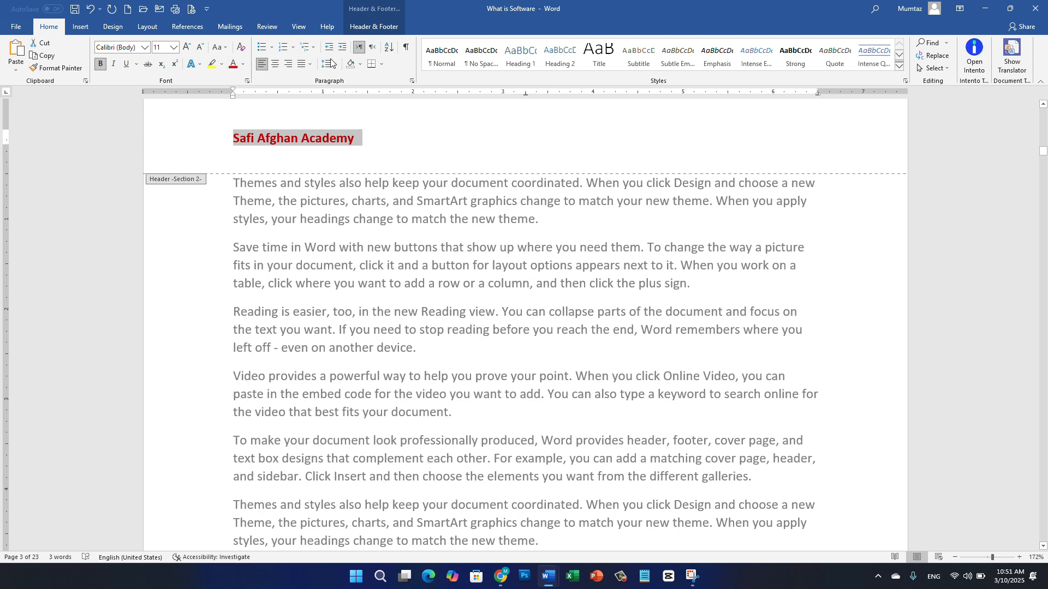
click(174, 48)
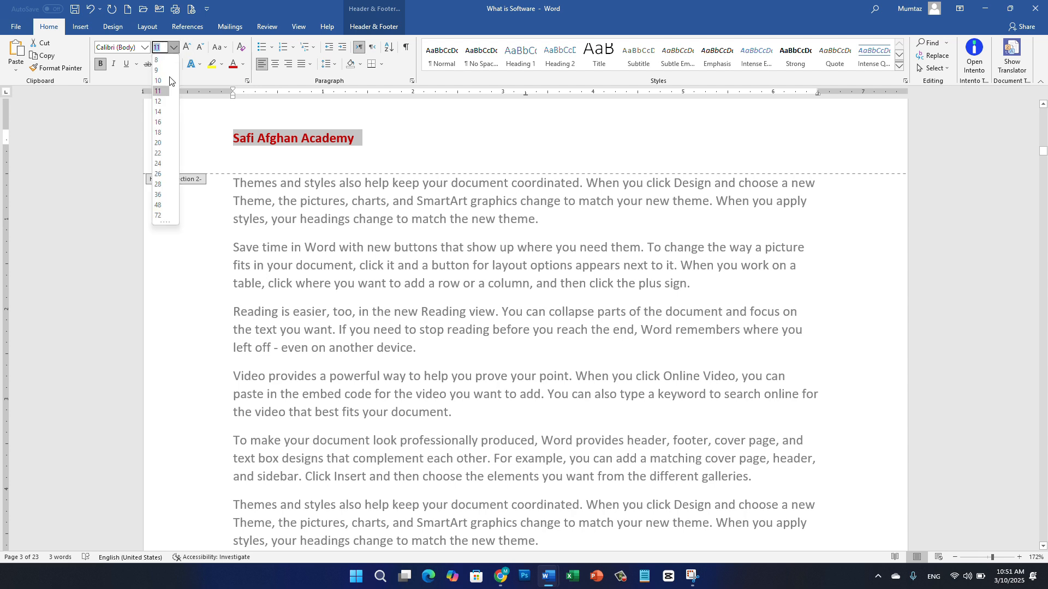
click(160, 165)
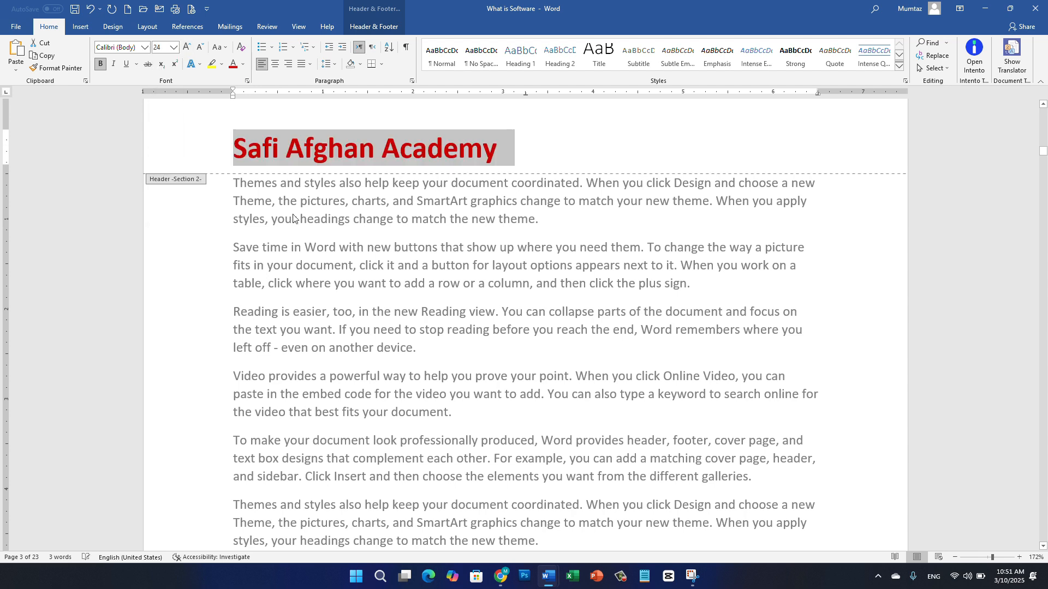
double_click(387, 247)
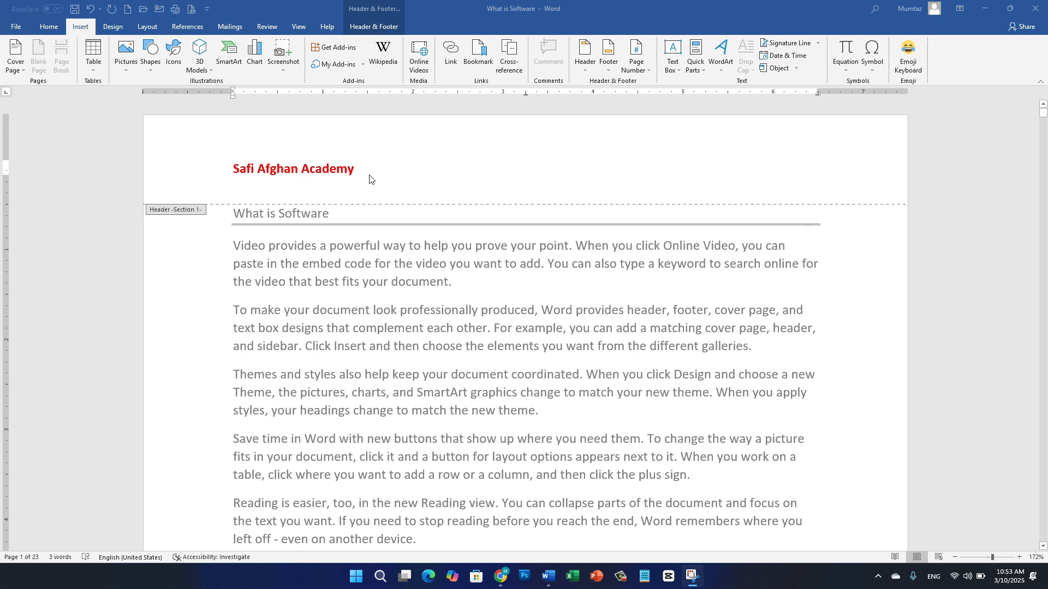
Set the font size of the "Safi Afghan Academy" header text on the first page to 18 pt.
triple_click(360, 176)
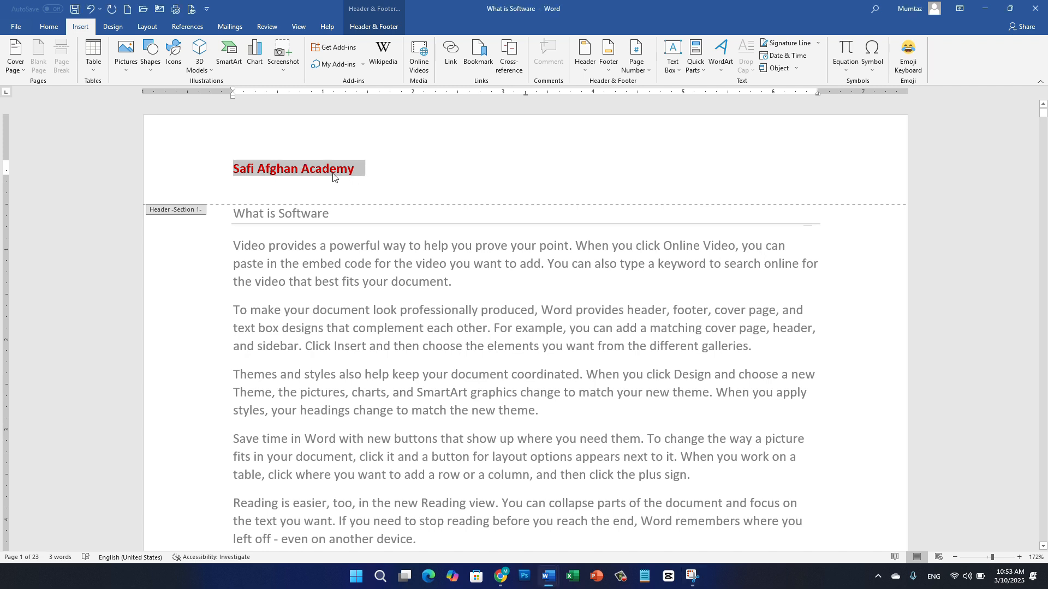
click(49, 26)
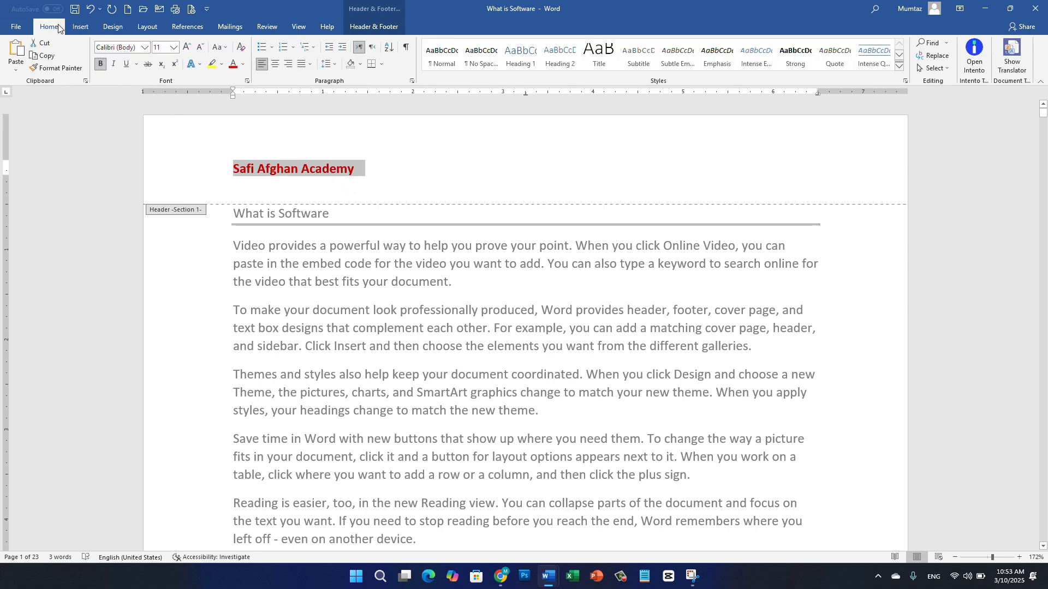
click(175, 47)
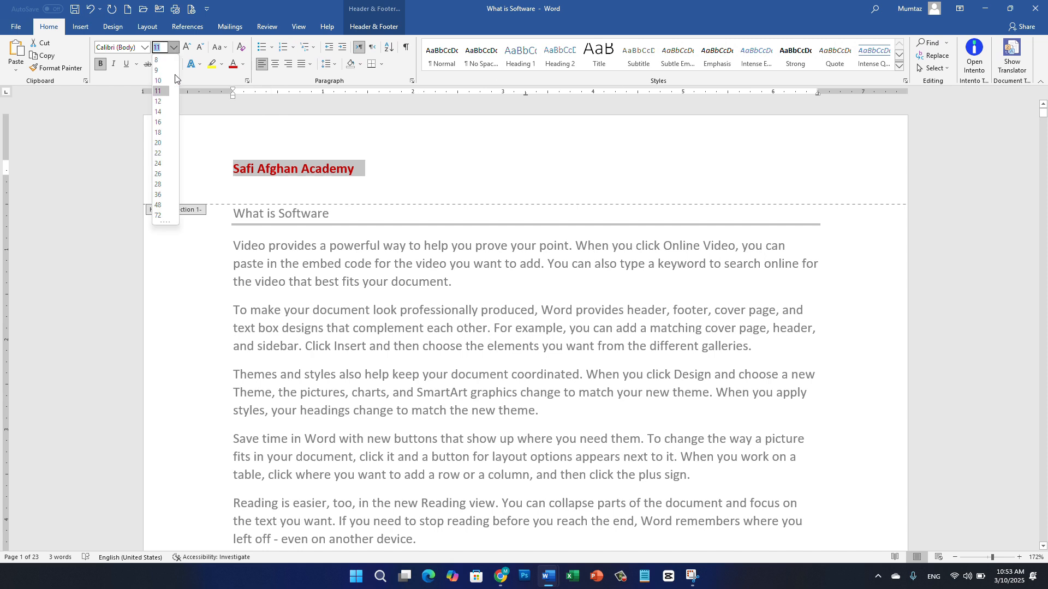
click(159, 133)
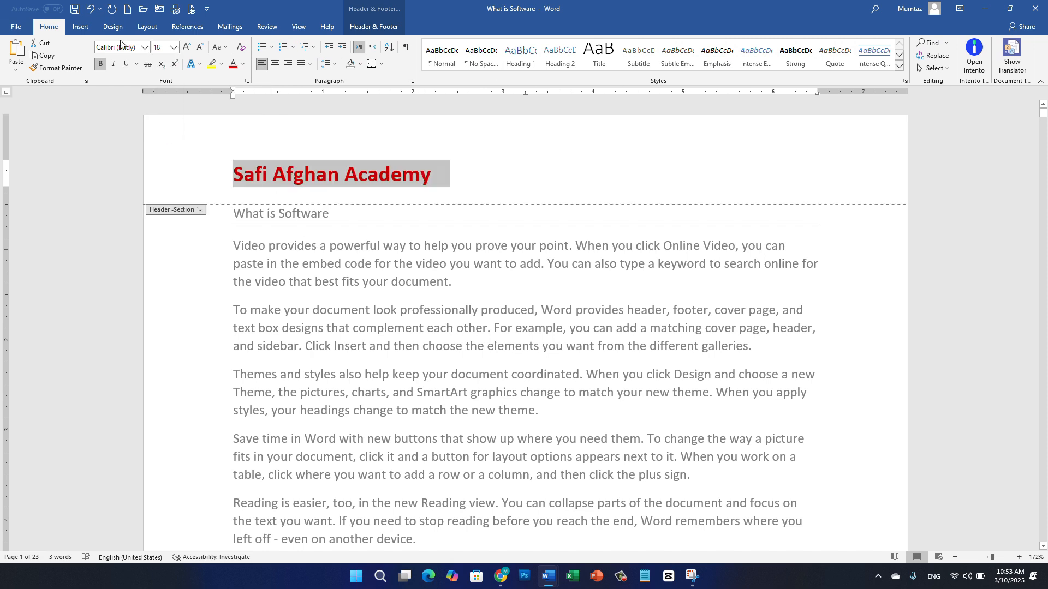
Save the selected first-page header text to the header gallery as a building block with the default settings.
click(81, 26)
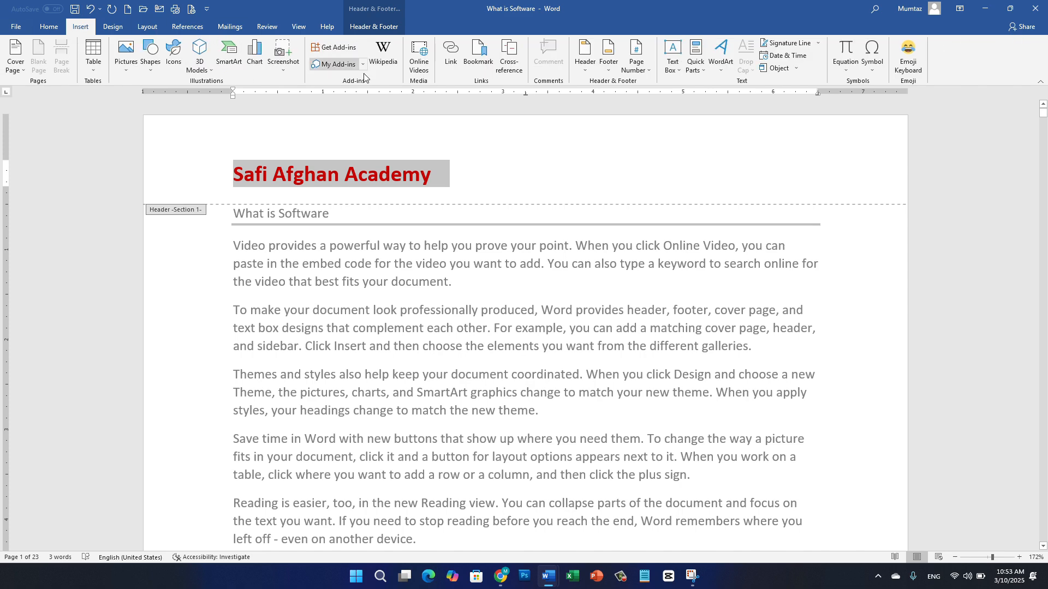
click(587, 59)
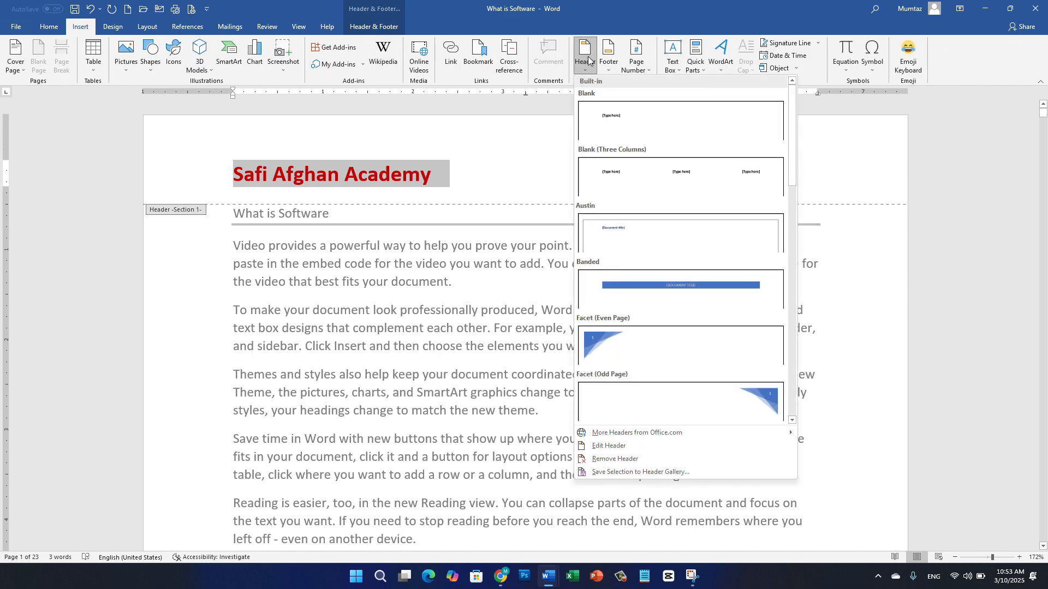
click(626, 473)
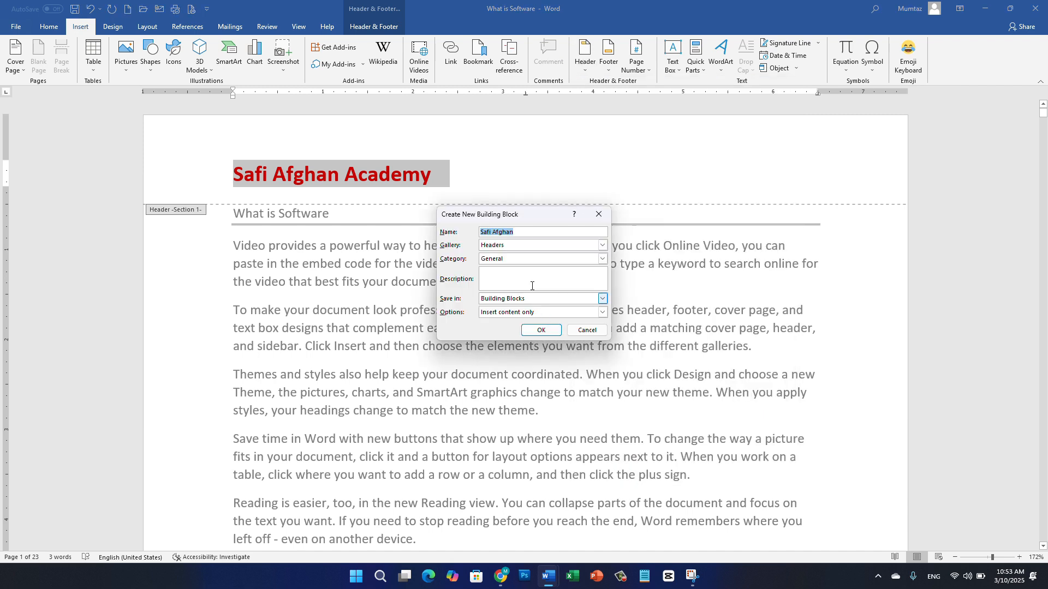
click(539, 330)
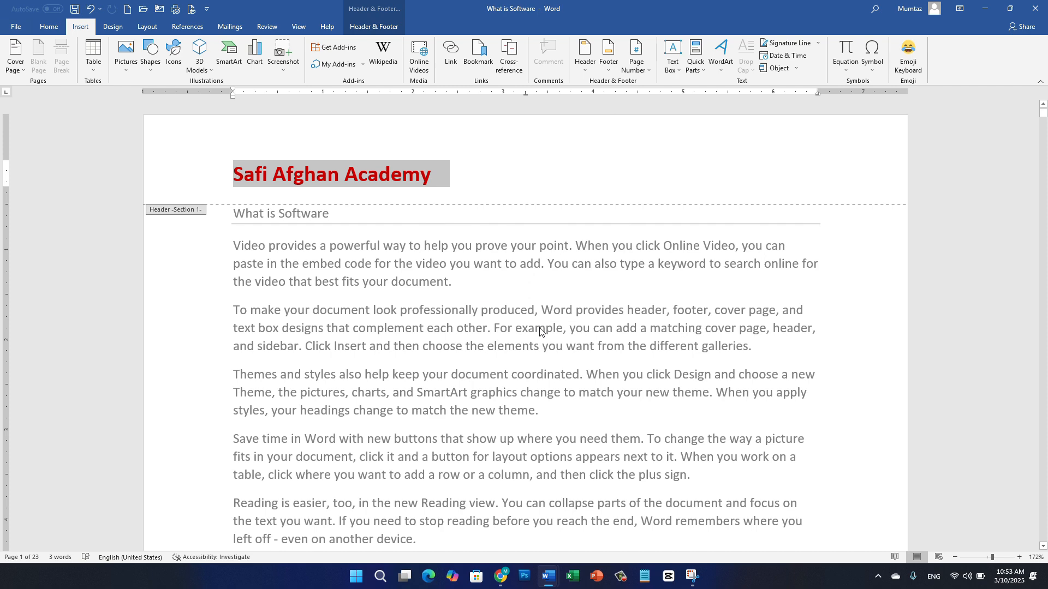
Finish editing the header and close the What is Software and What is Computer documents, discarding their changes.
double_click(540, 331)
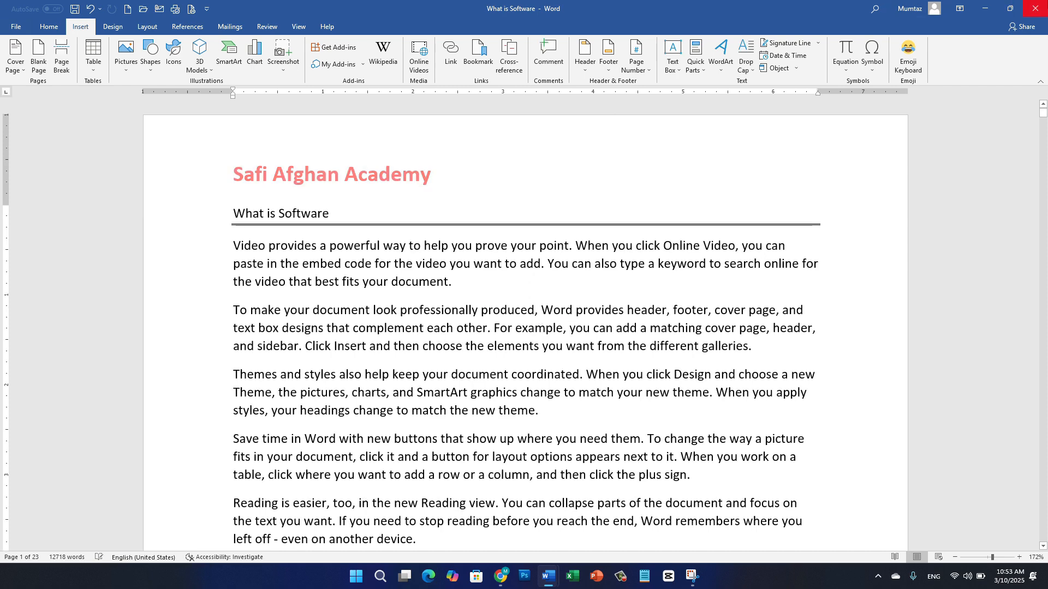
click(1035, 8)
click(524, 299)
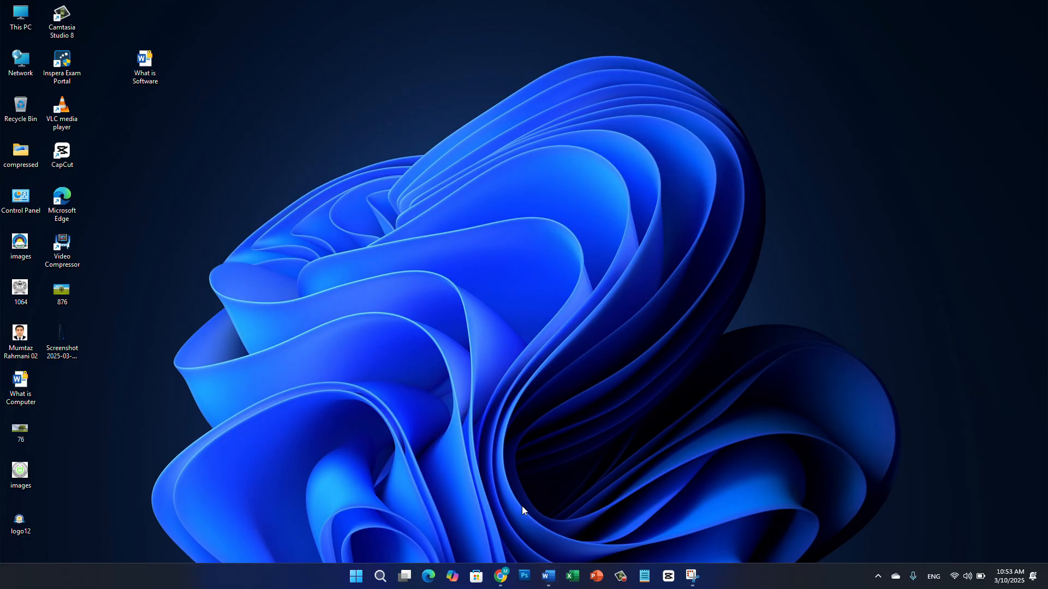
click(546, 574)
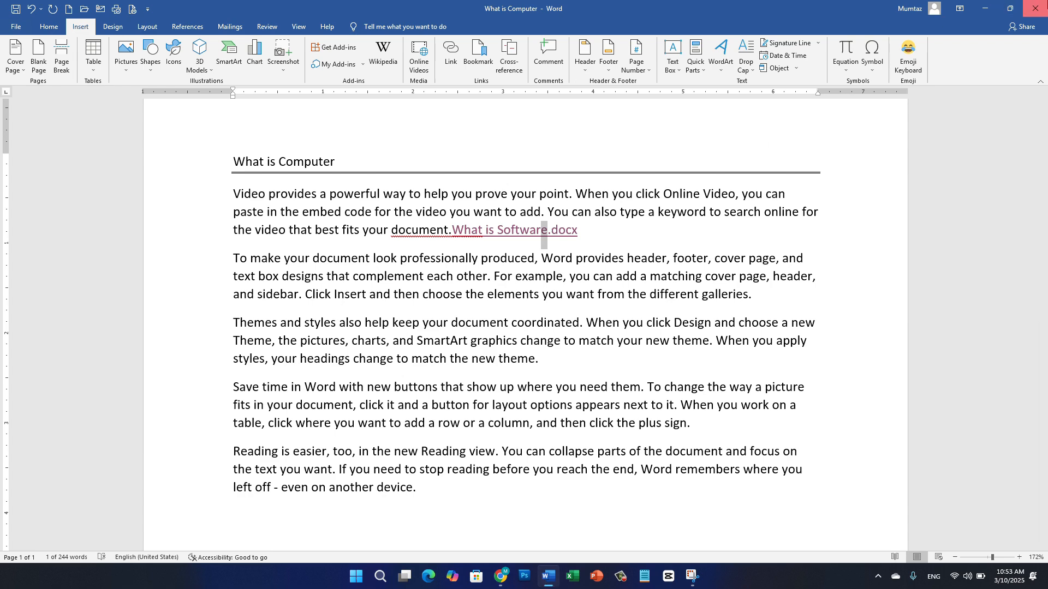
click(1036, 8)
click(523, 308)
click(521, 307)
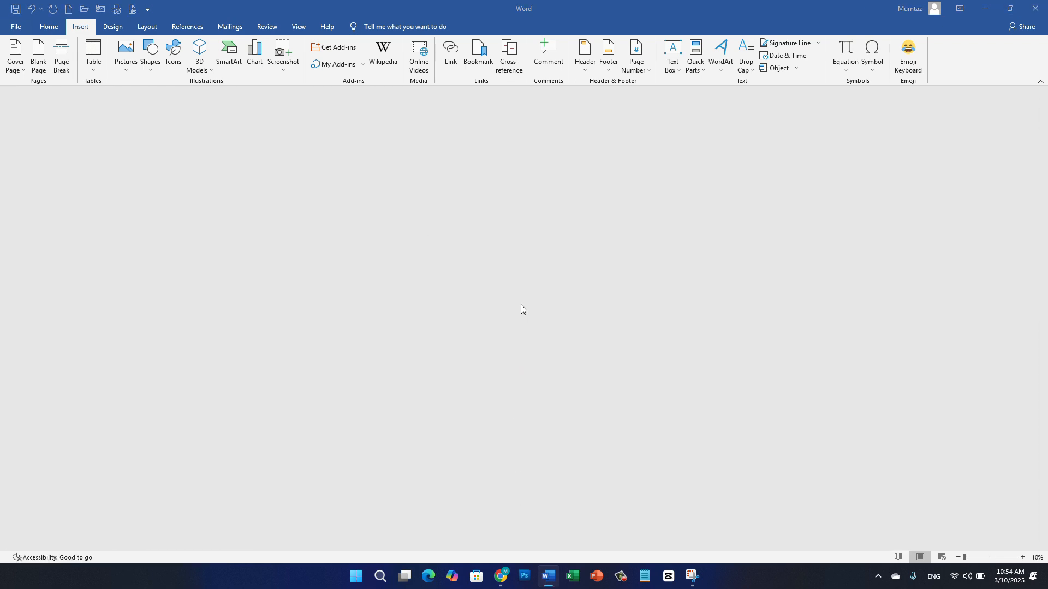
Create a blank document and fill it with sample paragraphs using =rand().
click(548, 576)
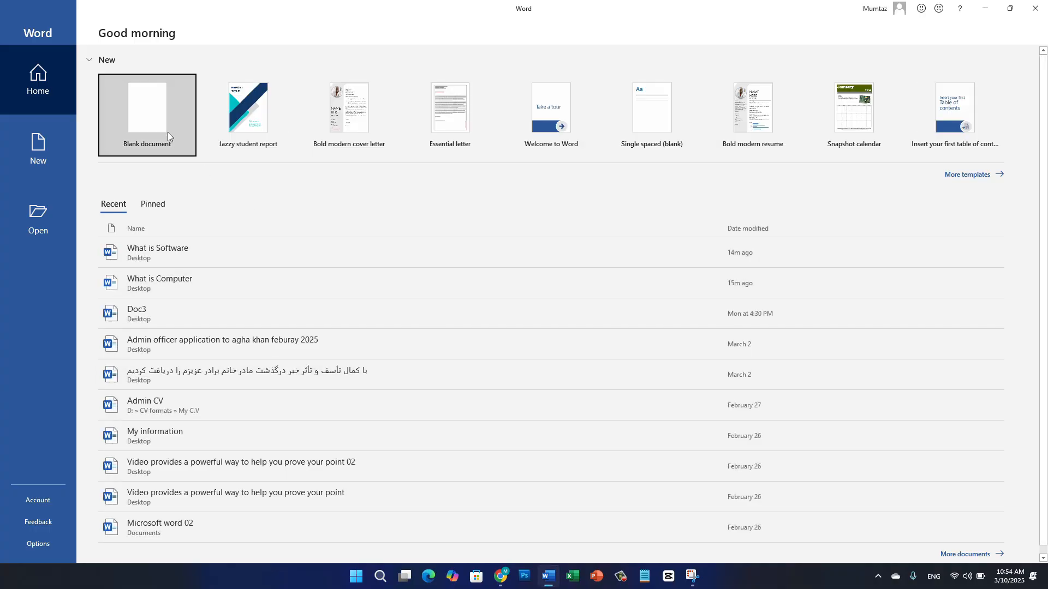
click(177, 142)
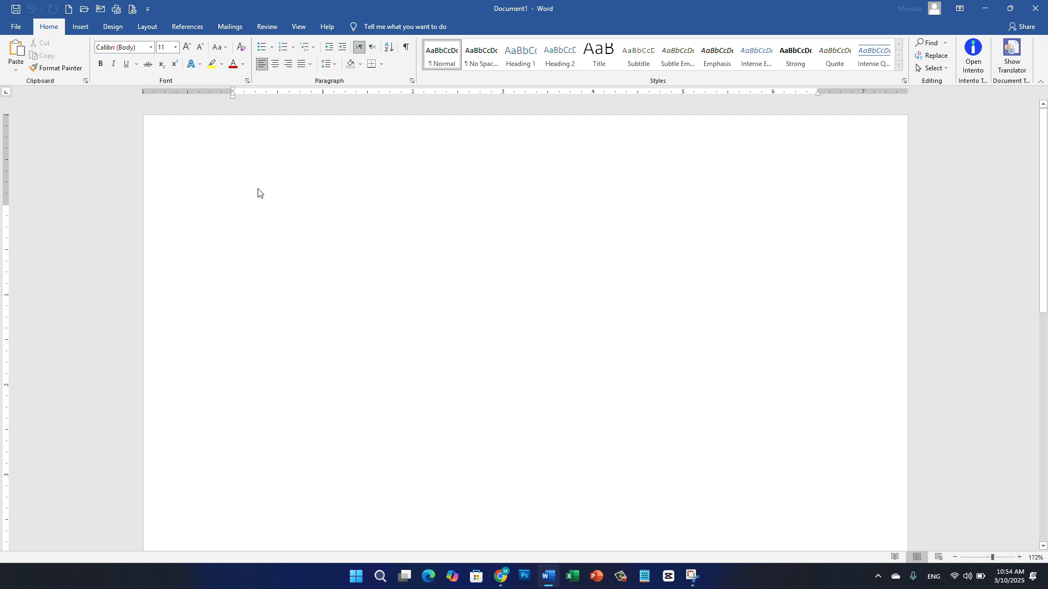
text(=rand()
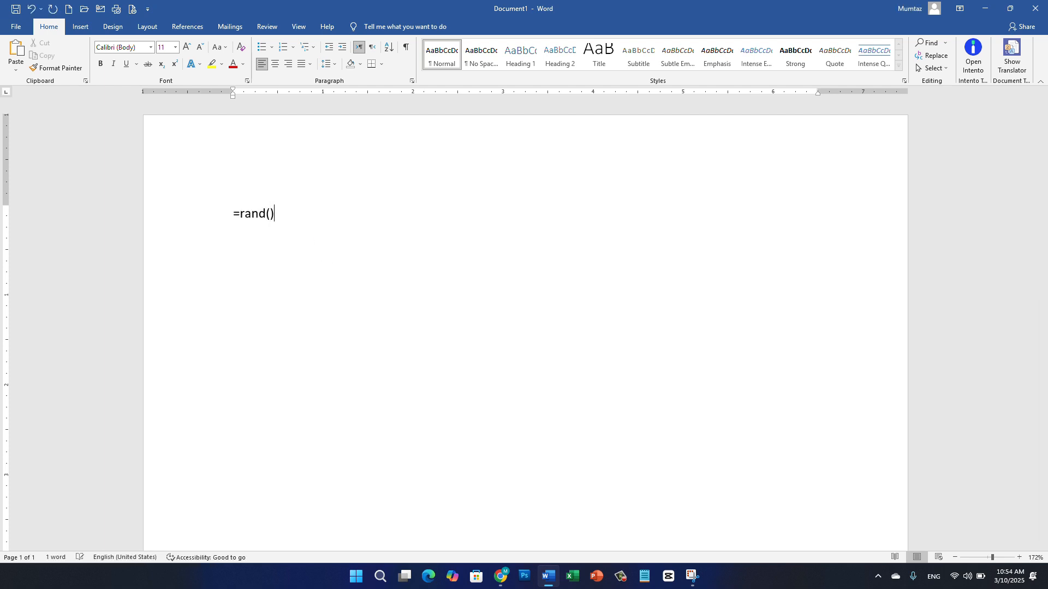
text())
key(Return)
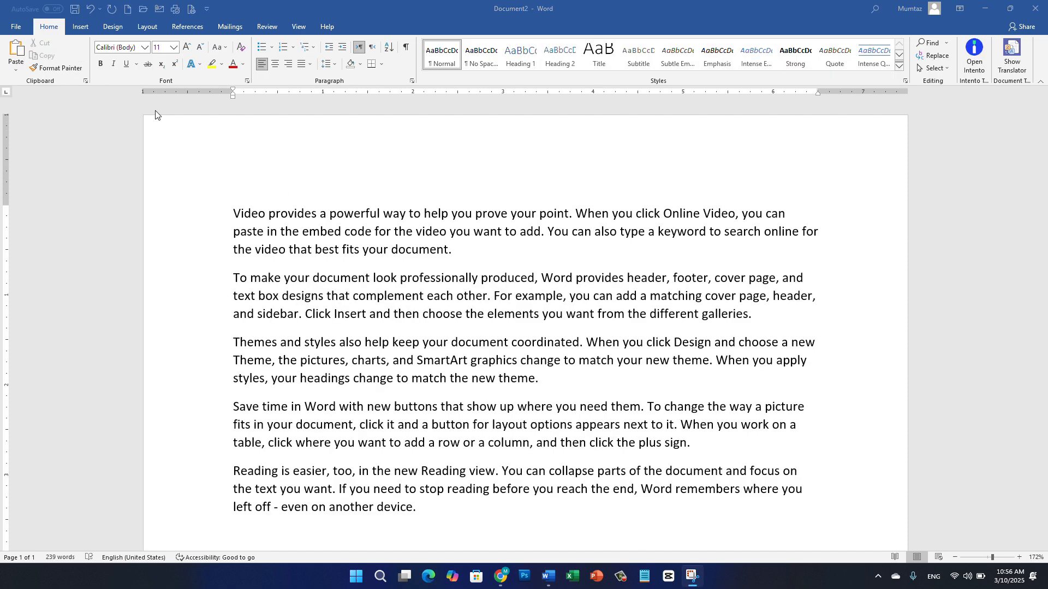
Insert the saved Safi Afghan header from the header gallery's General category and close header editing.
click(80, 27)
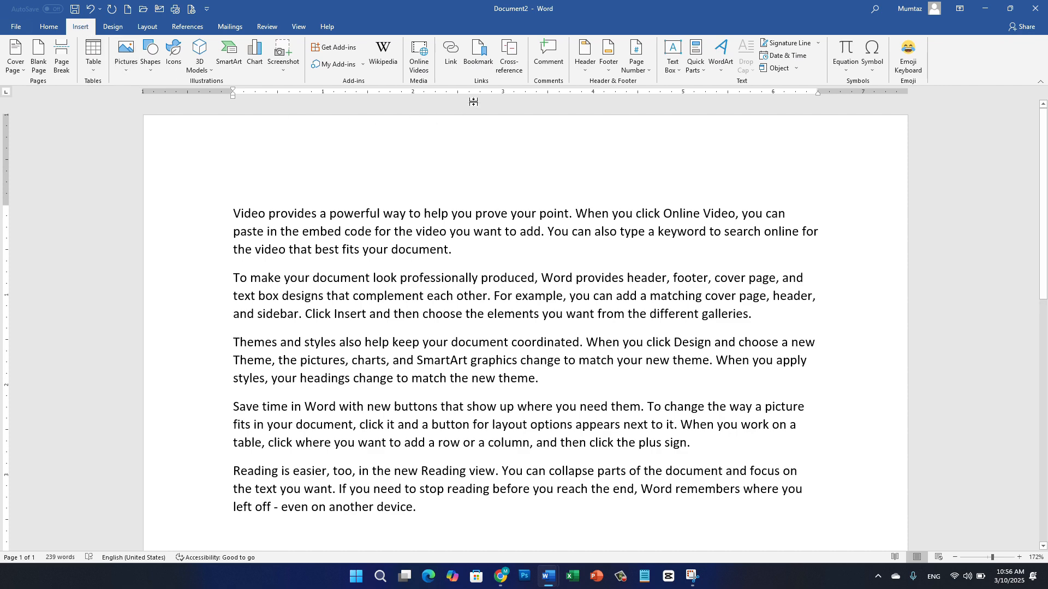
click(584, 57)
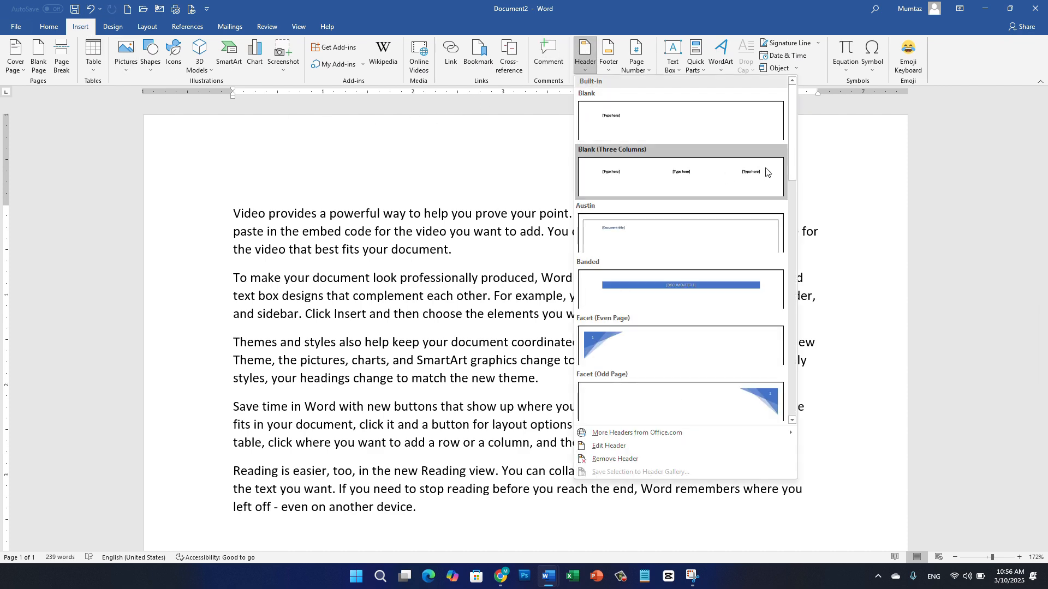
drag(791, 147, 795, 396)
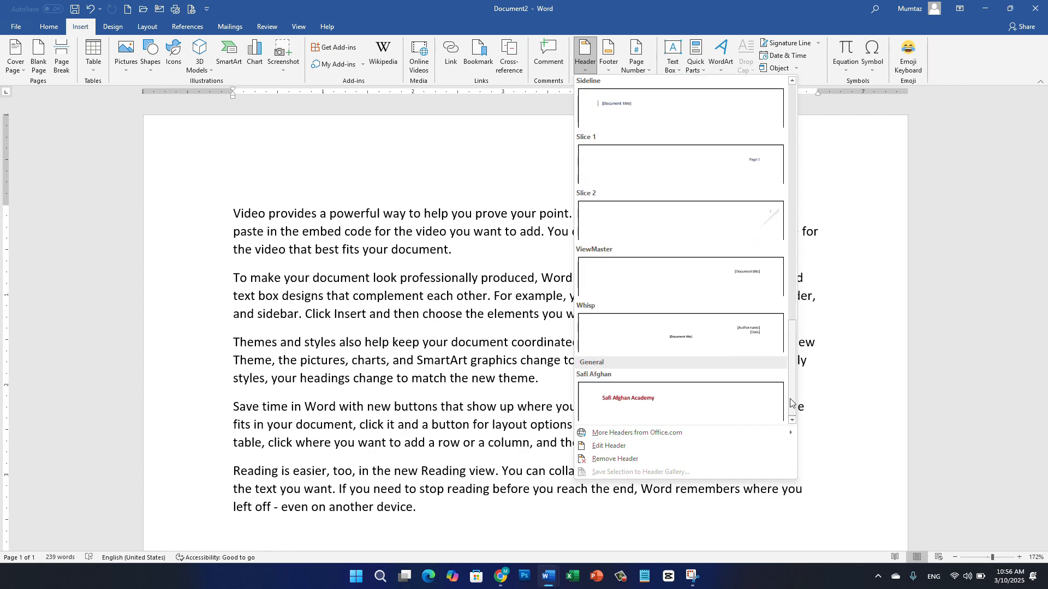
click(675, 404)
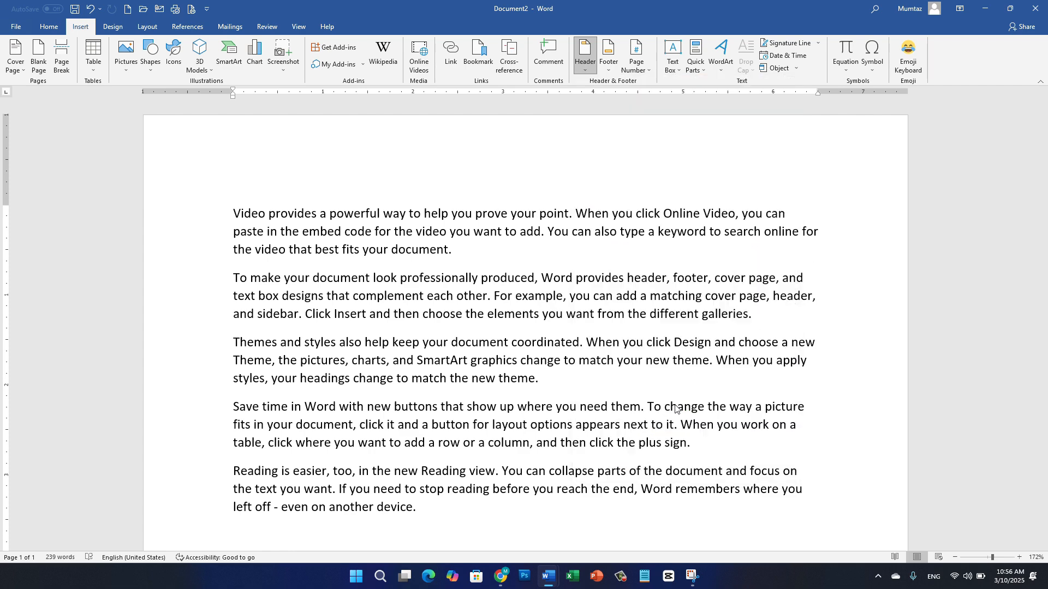
double_click(658, 365)
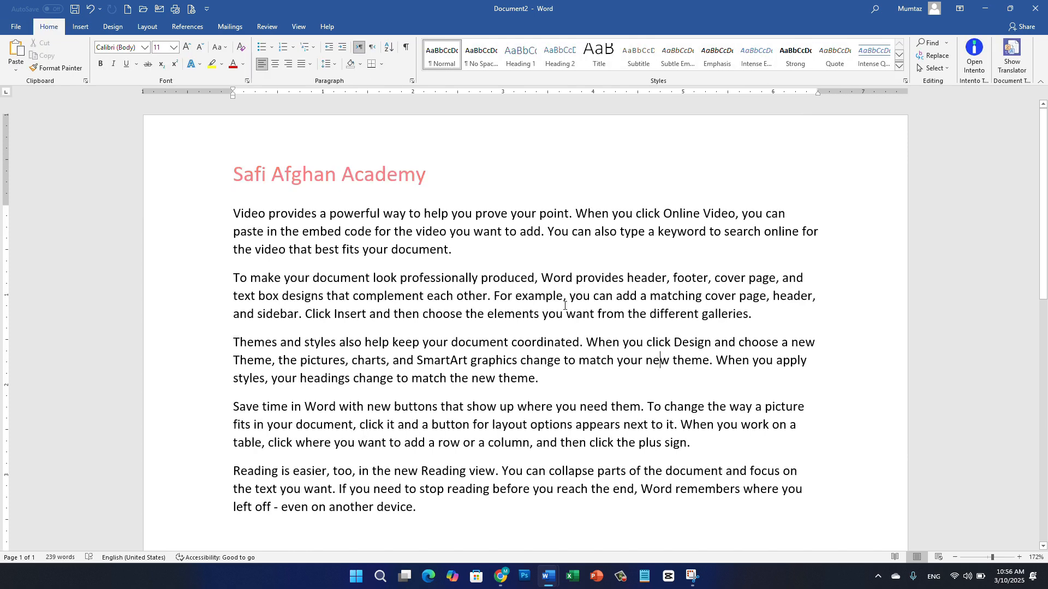
Browse the header gallery from the built-in designs down to the custom entries, and close it without choosing one.
click(80, 26)
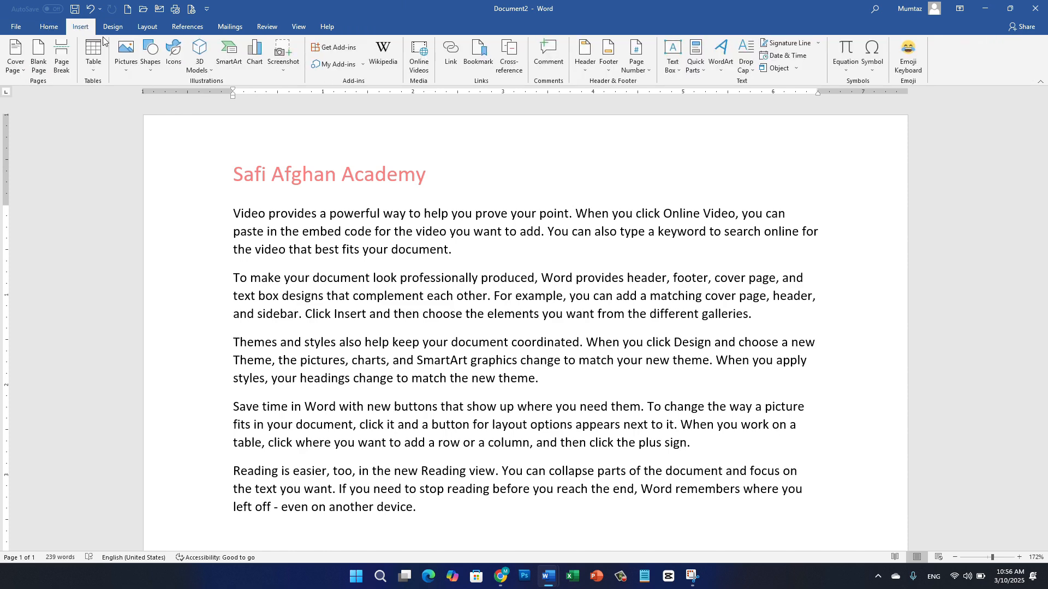
click(584, 67)
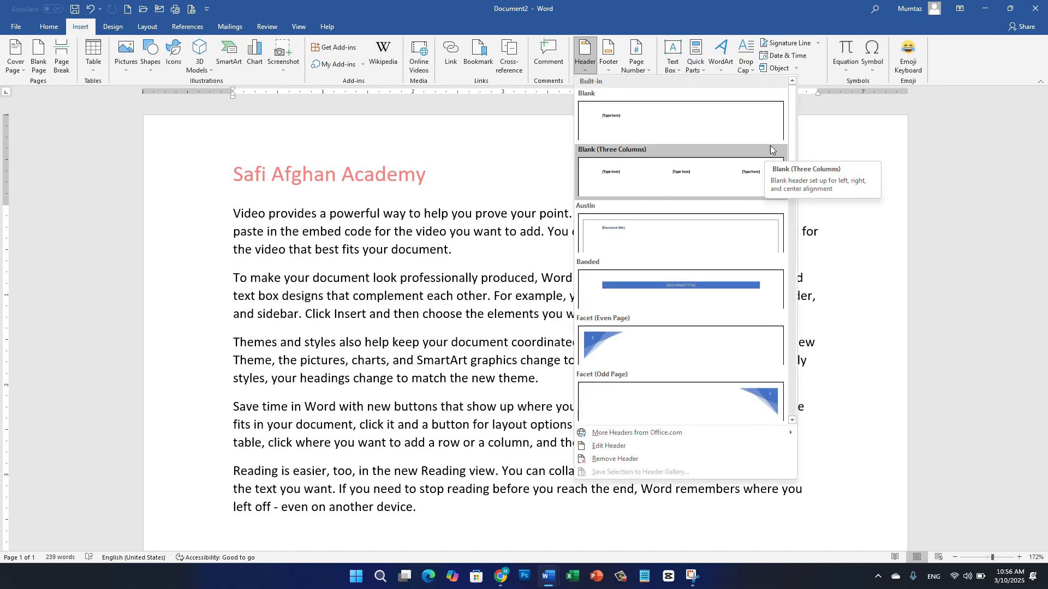
drag(792, 142, 804, 378)
click(355, 268)
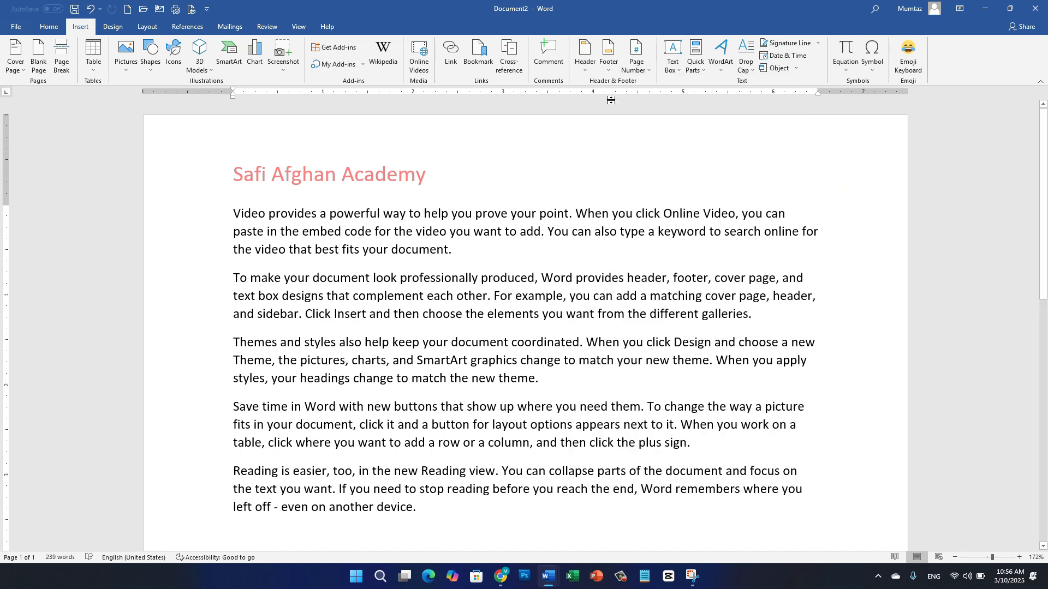
Open the gallery of built-in footer designs.
click(610, 65)
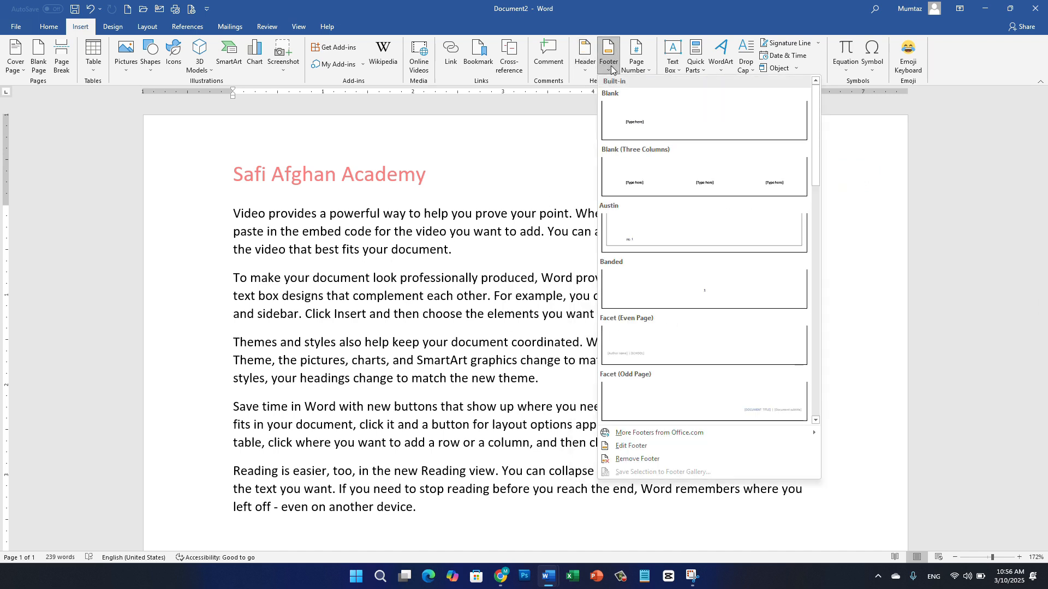